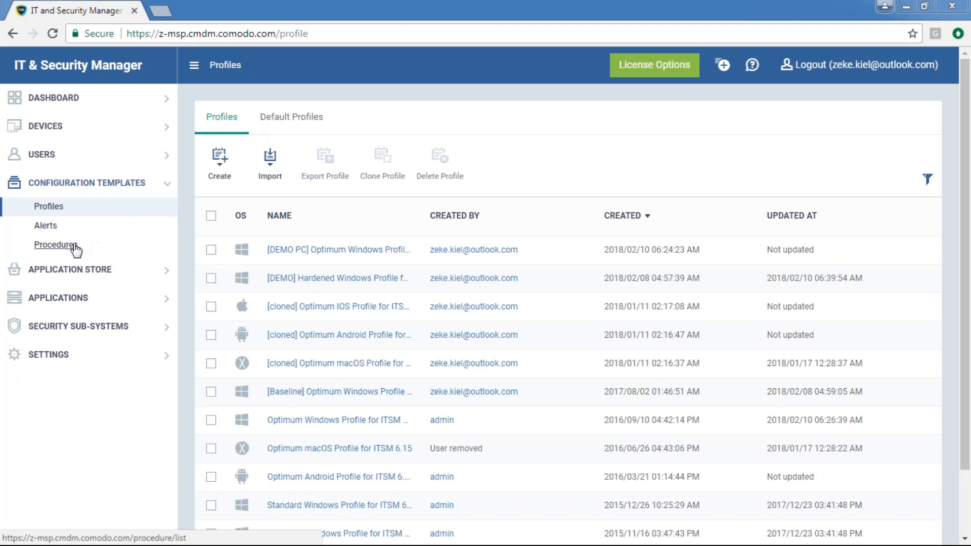
# Open the Procedures list under Configuration Templates and preview the procedure types in the Create dropdown
pyautogui.click(54, 229)
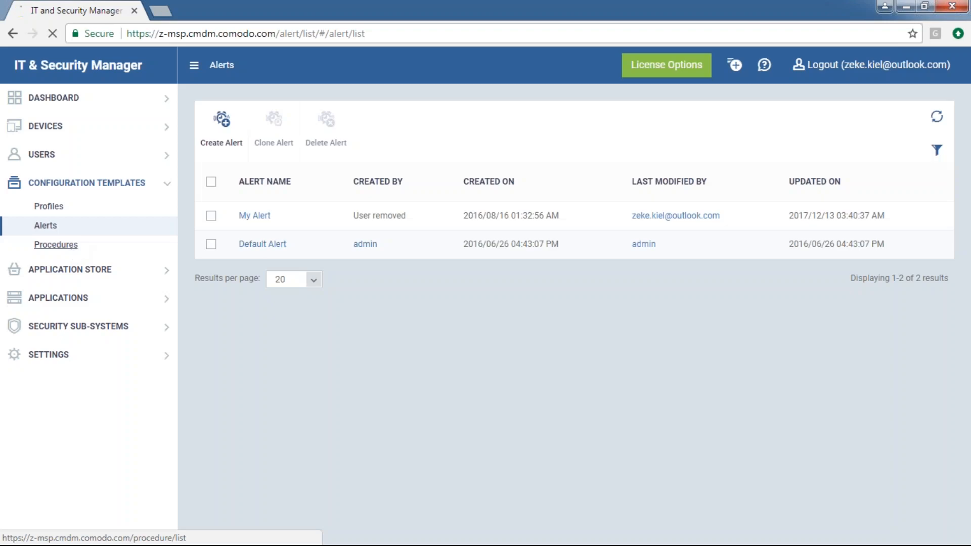
pyautogui.click(56, 244)
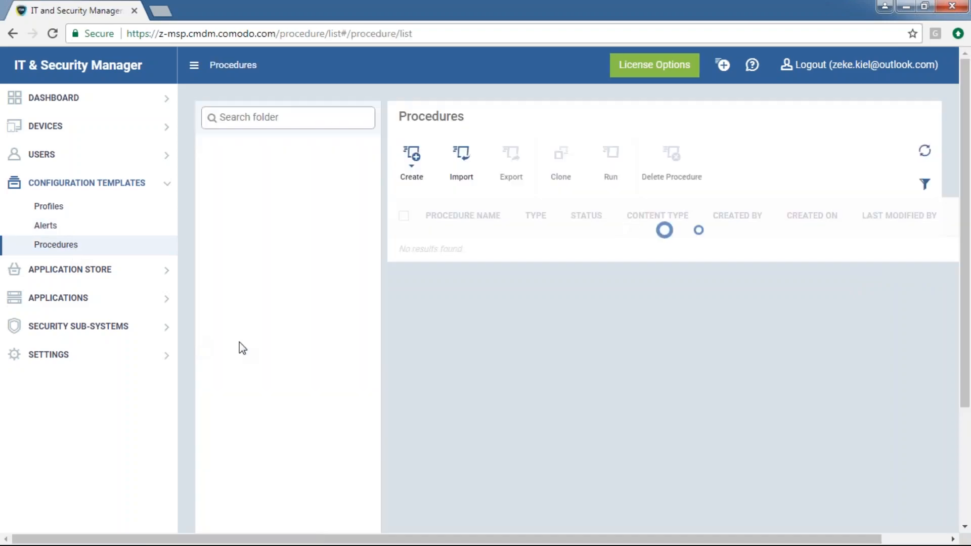
pyautogui.click(419, 185)
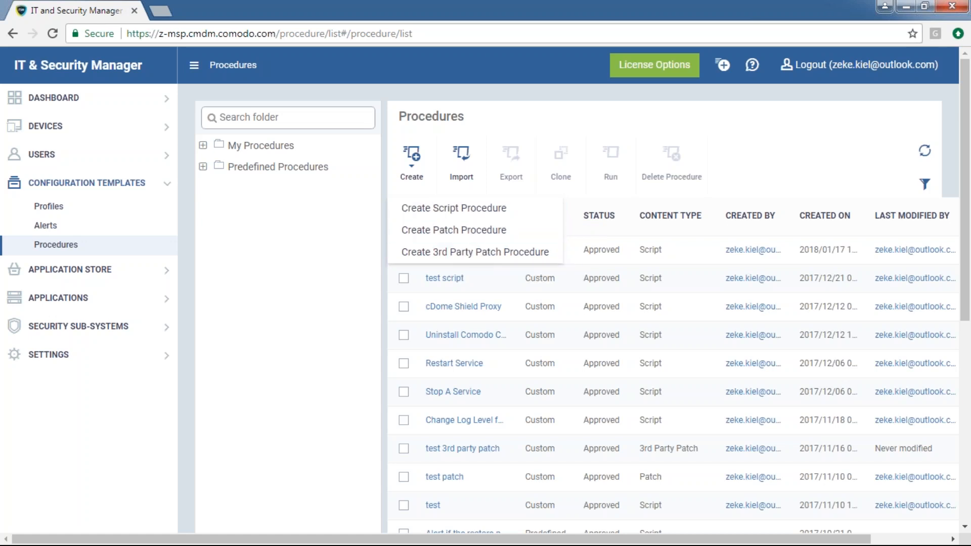
pyautogui.click(331, 257)
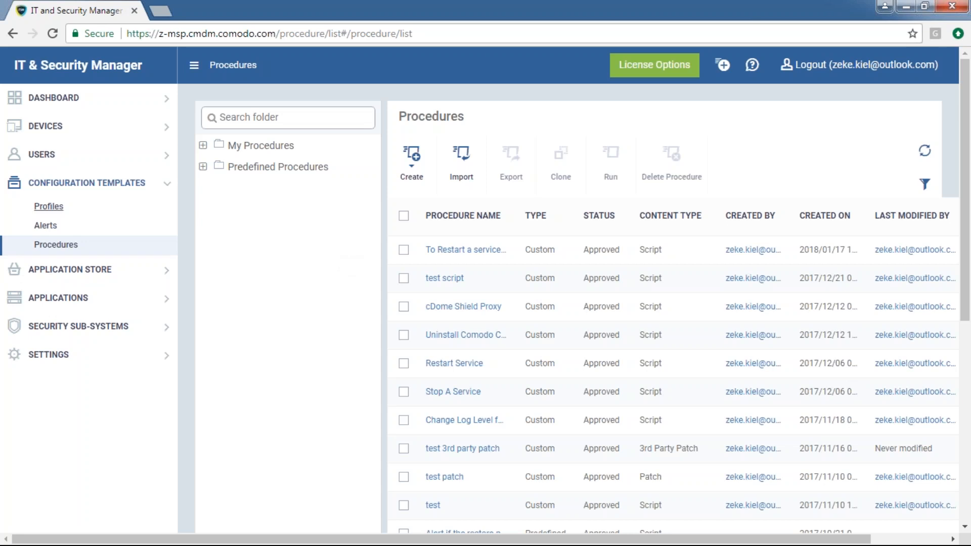
# Switch between the Profiles and Default Profiles tabs, ending on the four Windows, macOS, Android and iOS default profiles
pyautogui.click(71, 210)
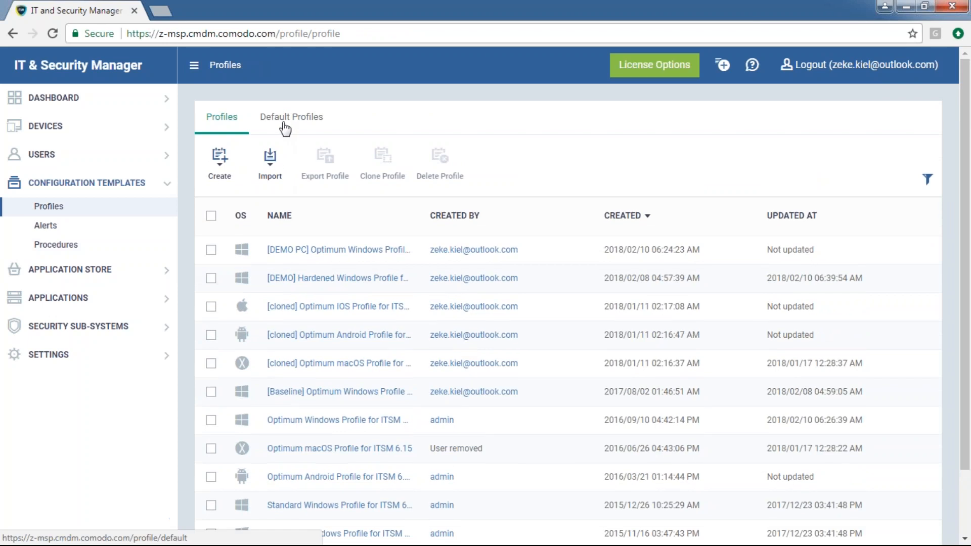
pyautogui.click(283, 121)
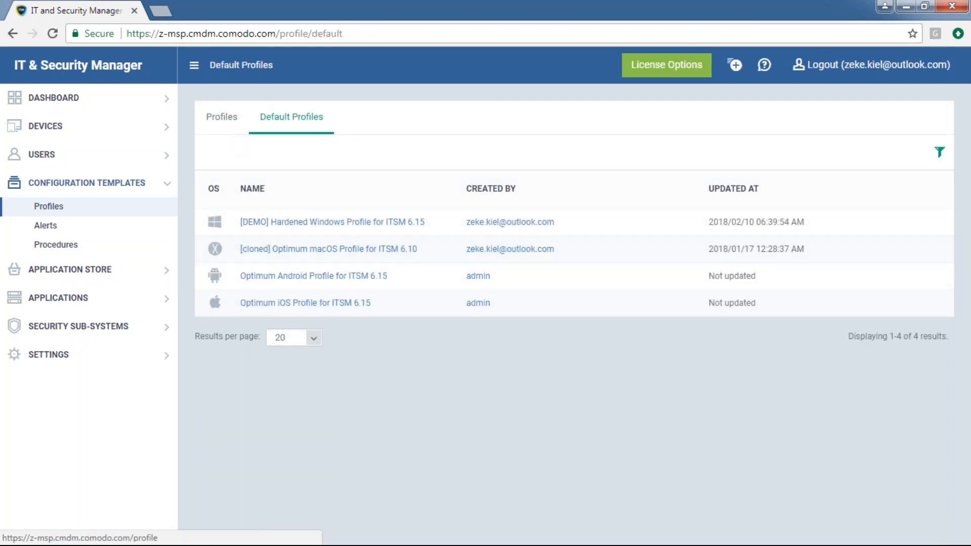
pyautogui.click(221, 116)
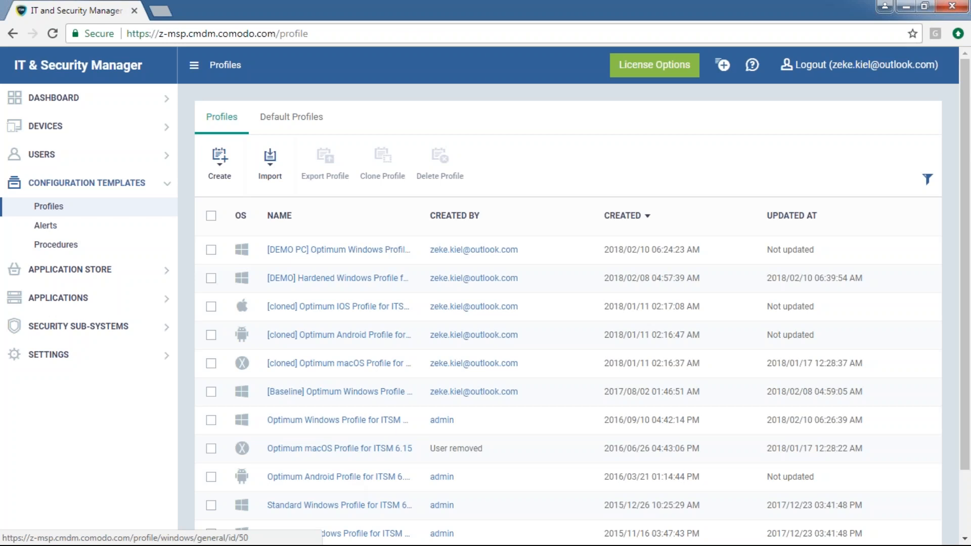
pyautogui.click(292, 120)
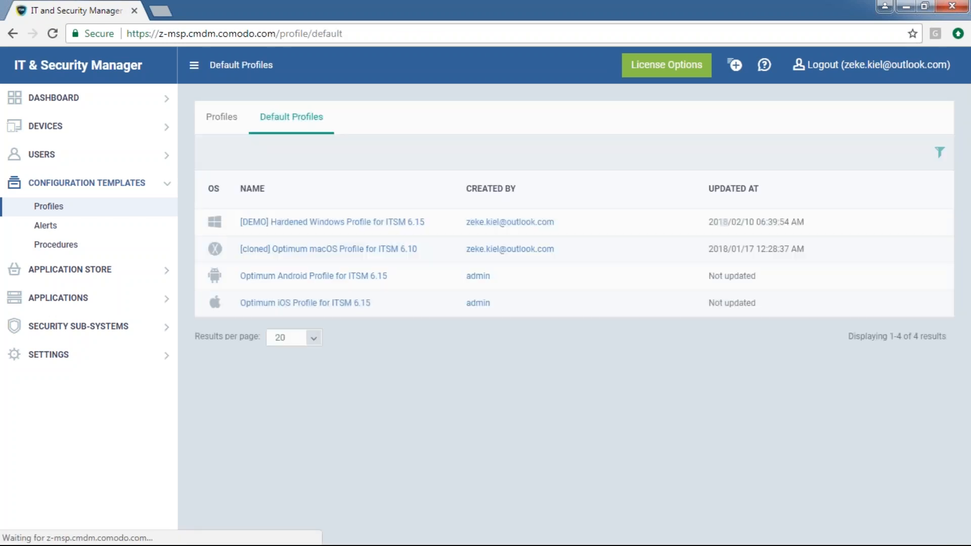
pyautogui.moveTo(807, 310); pyautogui.dragTo(720, 305)
pyautogui.moveTo(642, 310); pyautogui.dragTo(236, 226)
pyautogui.click(237, 235)
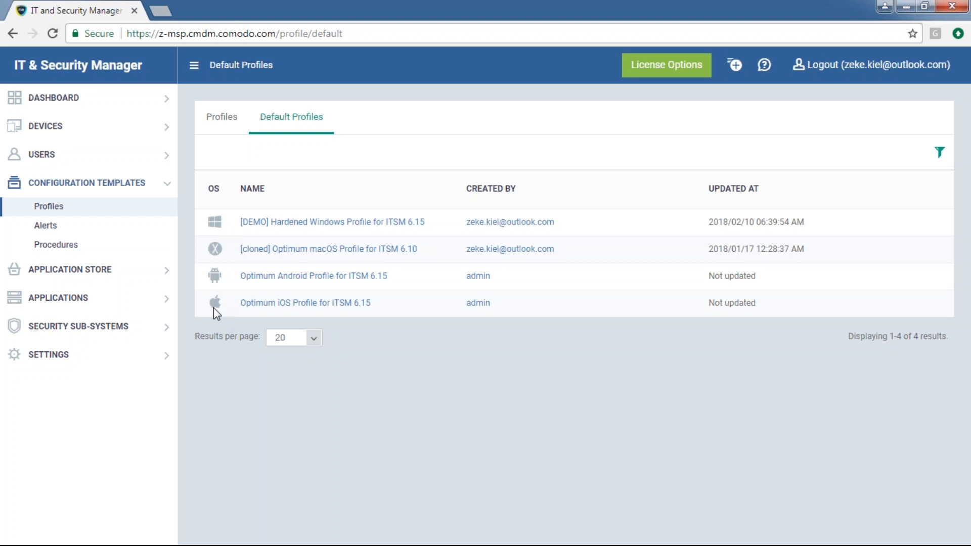
pyautogui.click(222, 118)
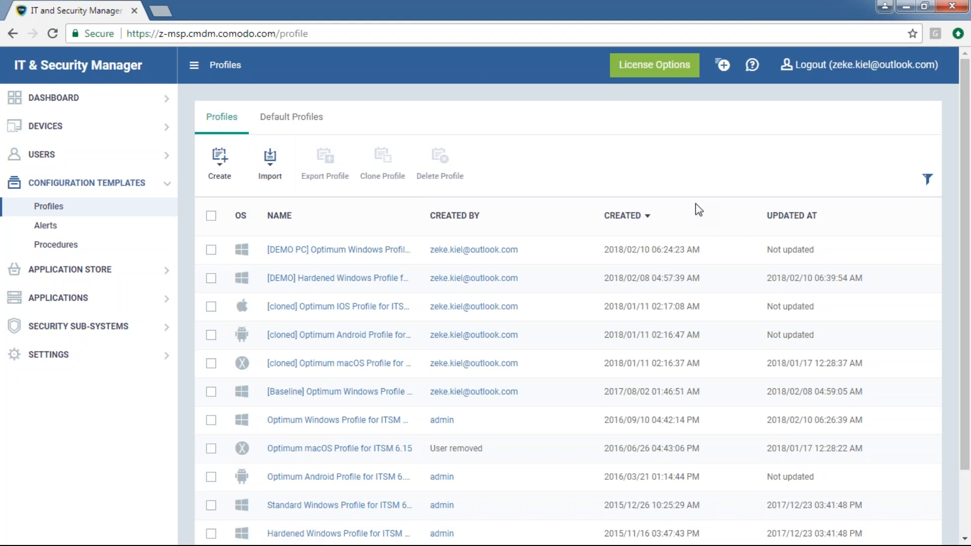
pyautogui.click(291, 117)
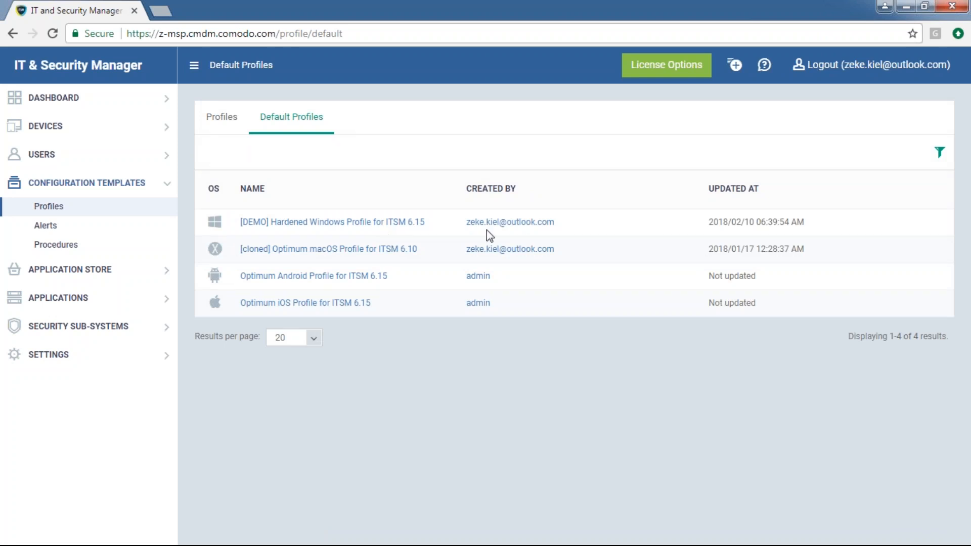
pyautogui.click(734, 64)
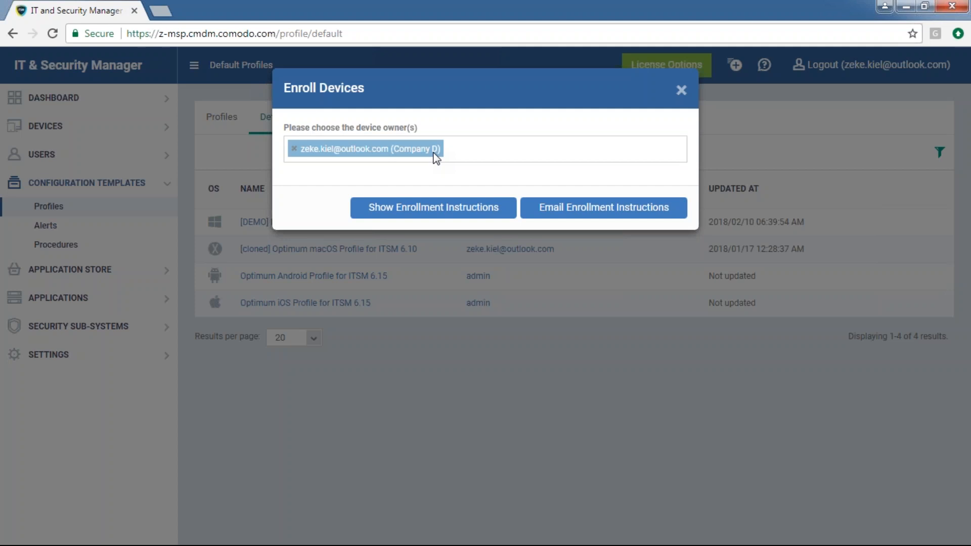
pyautogui.click(705, 95)
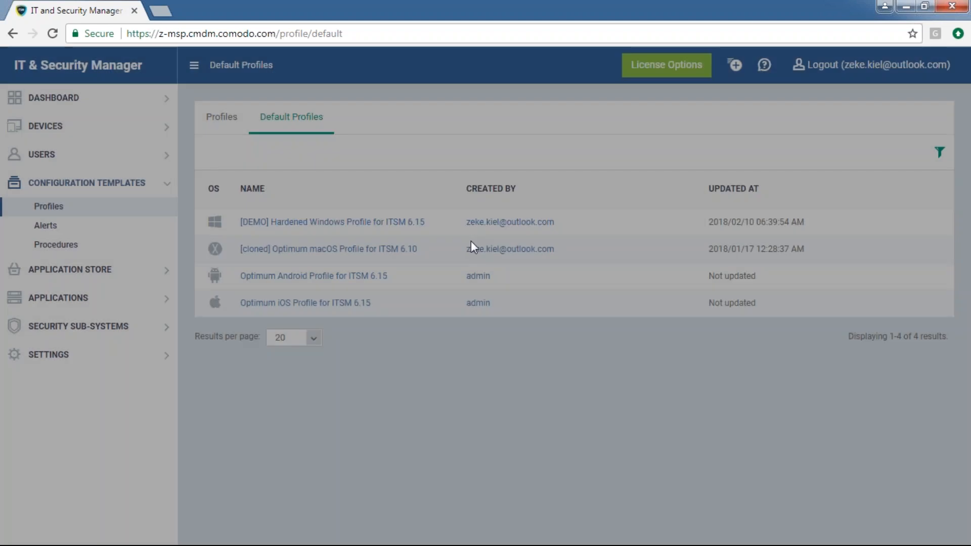
pyautogui.moveTo(438, 224); pyautogui.dragTo(222, 230)
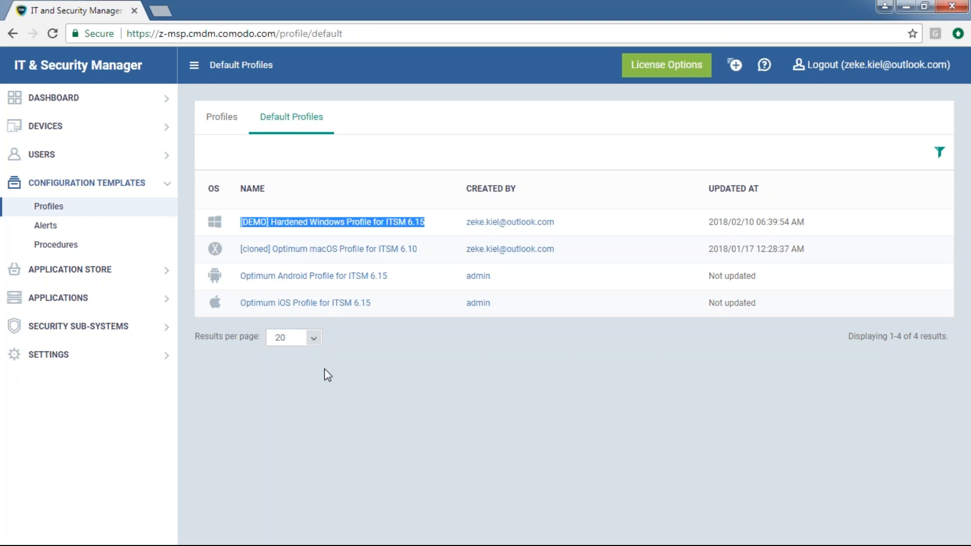
pyautogui.click(377, 158)
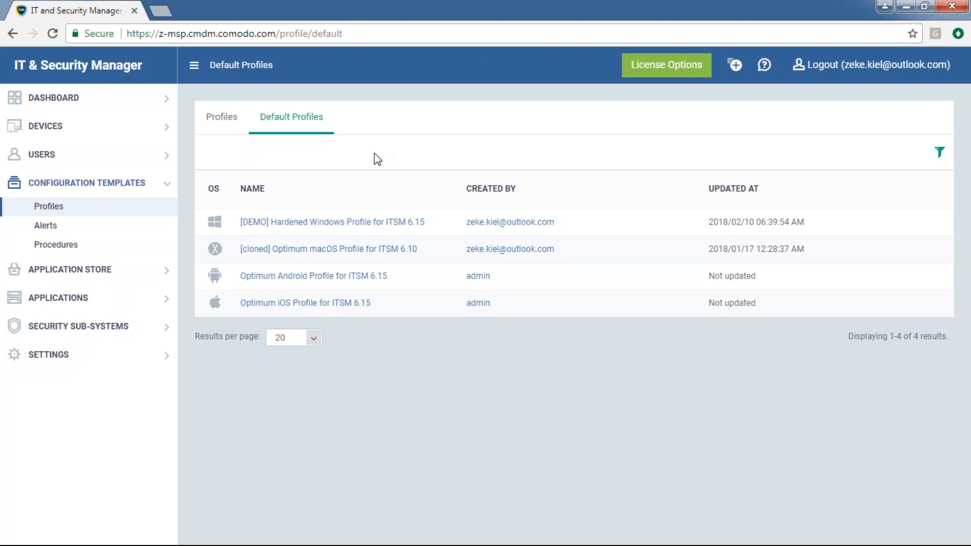
# Tick the six ITSM 6.15 profiles, from Optimum Windows through Optimum iOS, in the full profiles list
pyautogui.click(235, 125)
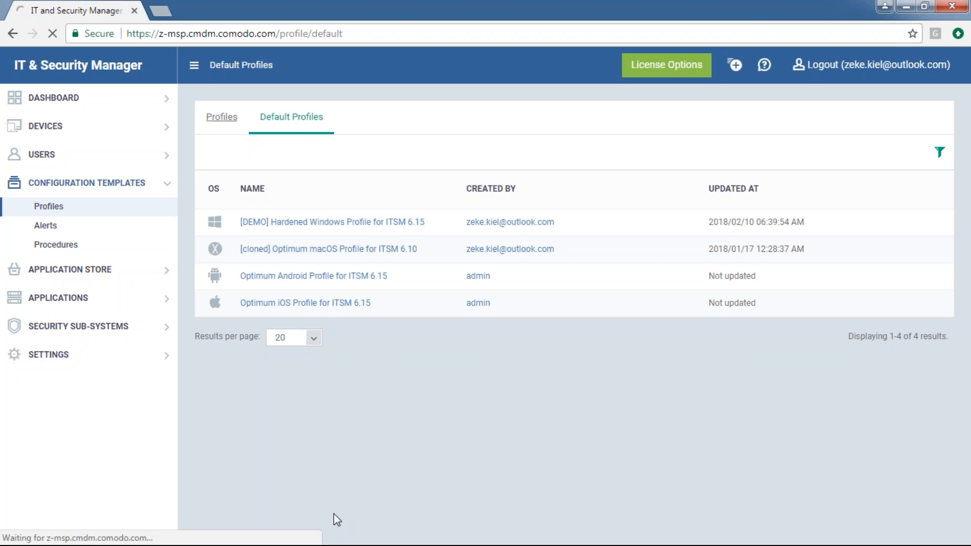
pyautogui.scroll(-2, 426, 417)
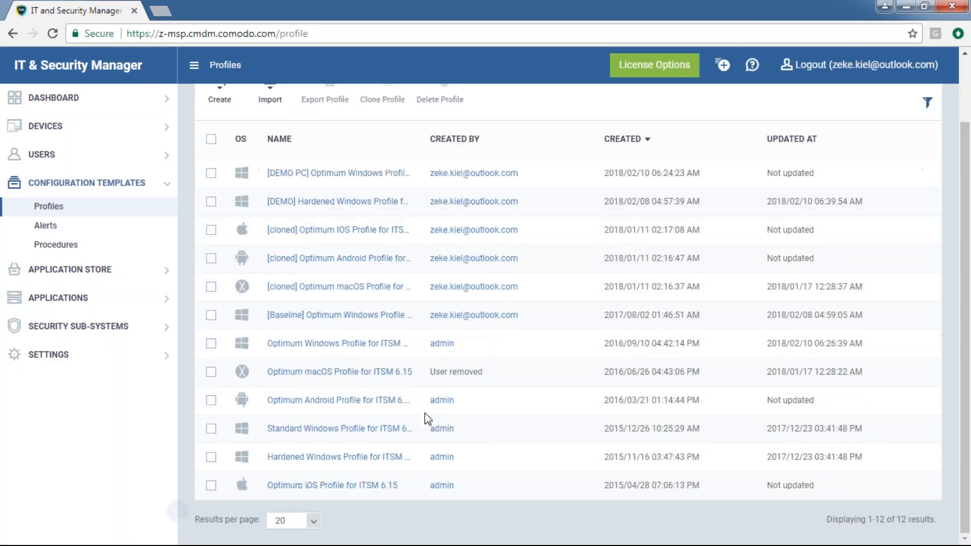
pyautogui.click(211, 344)
pyautogui.click(211, 372)
pyautogui.click(211, 399)
pyautogui.click(211, 428)
pyautogui.click(211, 457)
pyautogui.click(211, 484)
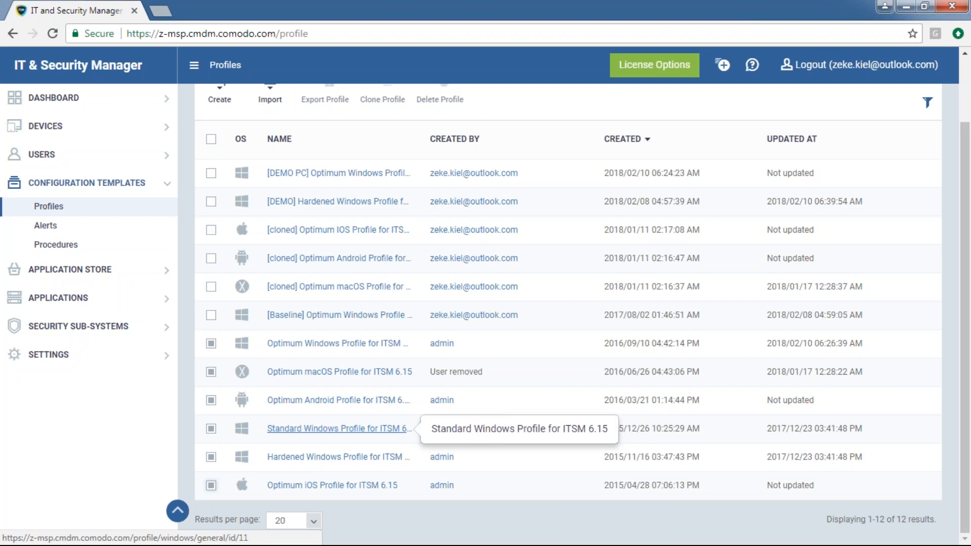
# Highlight the Optimum macOS and Optimum Windows profile names, then return to Default Profiles
pyautogui.click(288, 428)
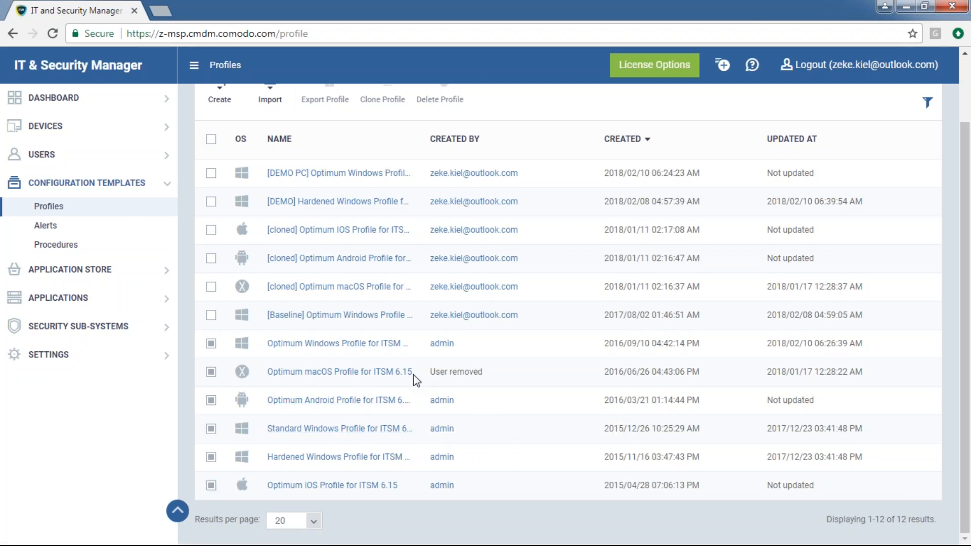
pyautogui.moveTo(414, 375); pyautogui.dragTo(302, 377)
pyautogui.moveTo(409, 350); pyautogui.dragTo(269, 355)
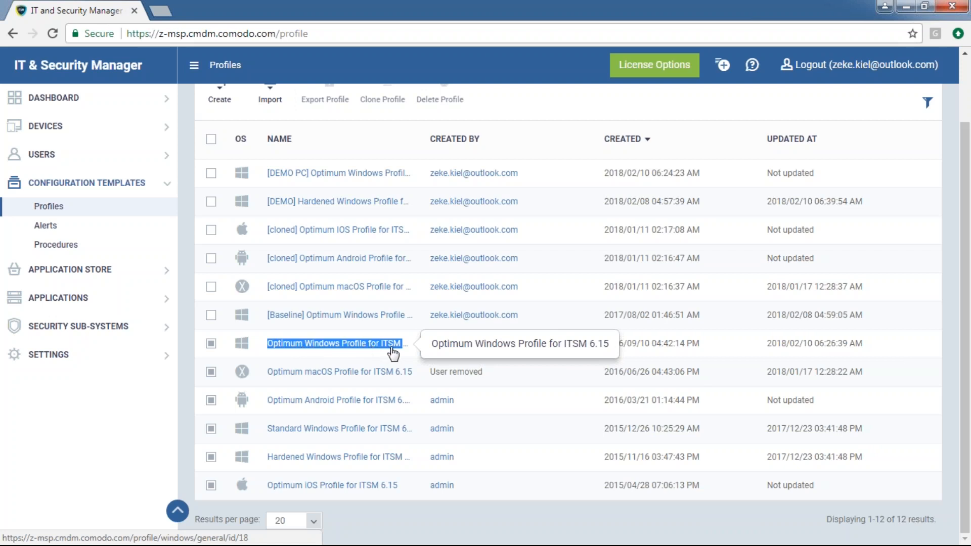
pyautogui.scroll(3, 384, 328)
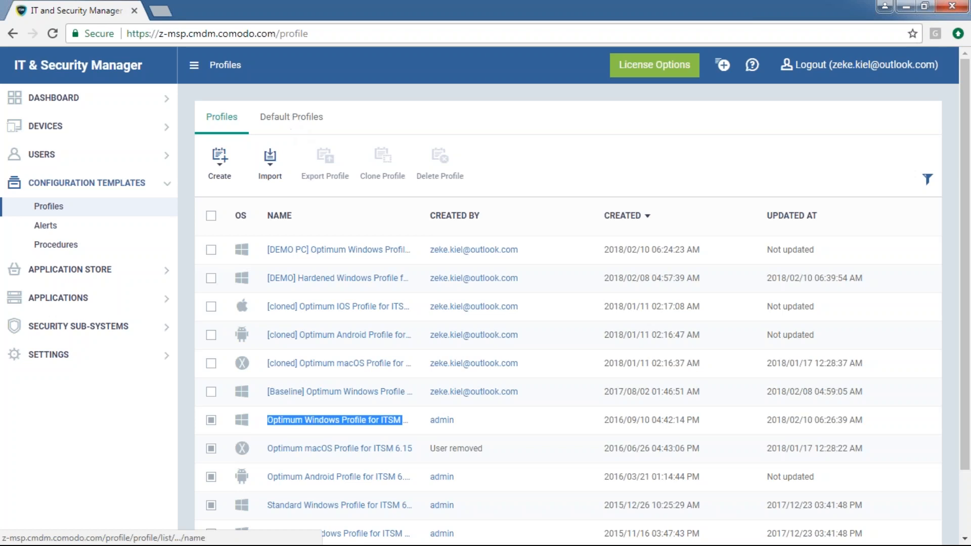
pyautogui.click(291, 118)
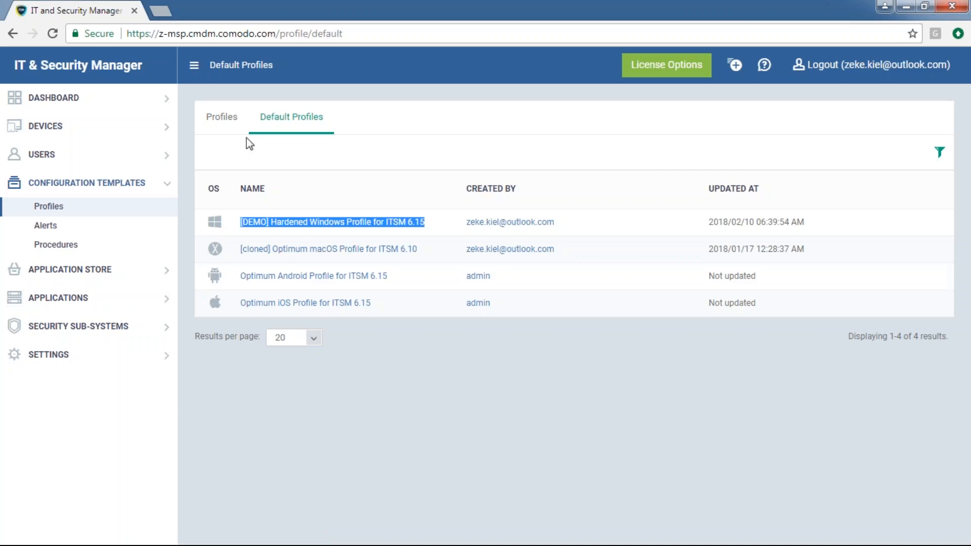
# Scroll through the full profiles list, then open the [DEMO] Hardened Windows Profile for ITSM 6.15 from Default Profiles
pyautogui.click(222, 118)
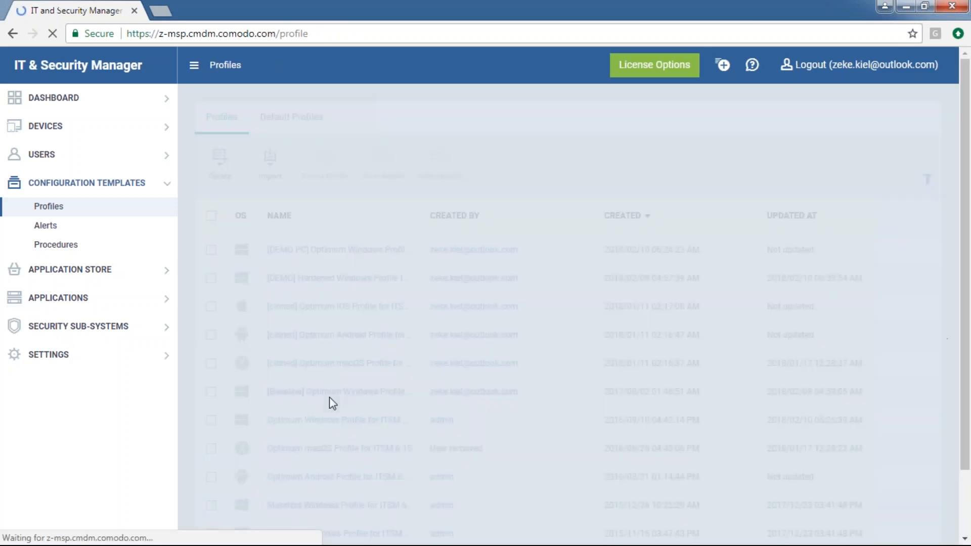
pyautogui.scroll(-2, 377, 486)
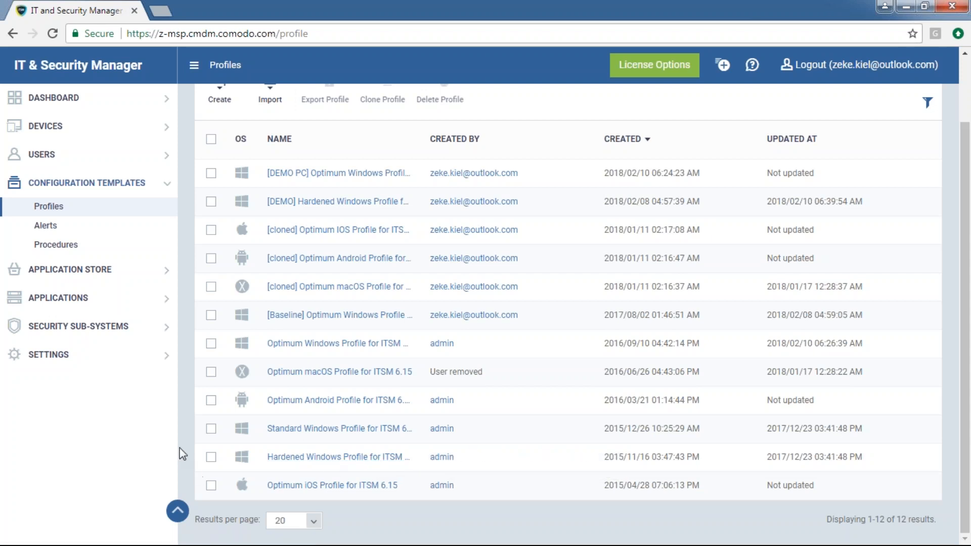
pyautogui.scroll(2, 192, 445)
pyautogui.click(266, 122)
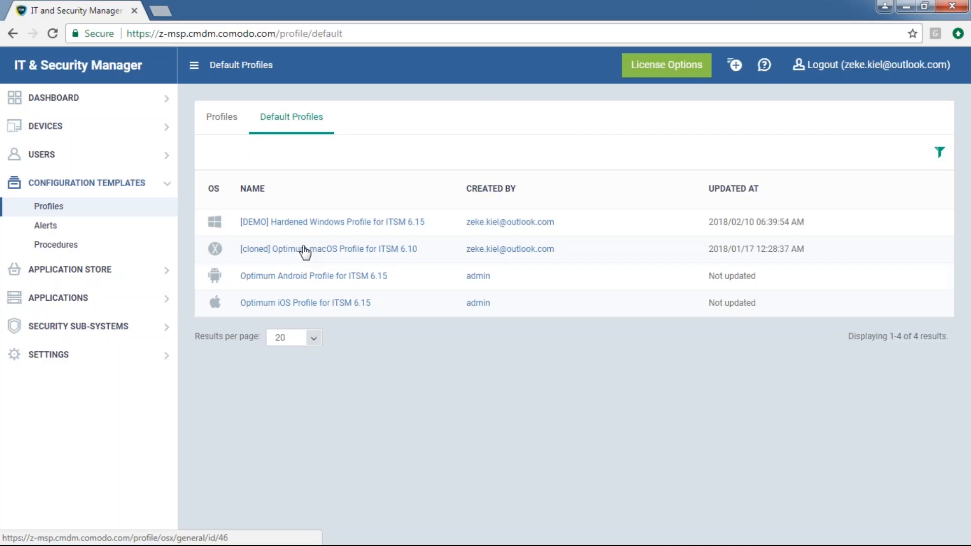
pyautogui.click(332, 222)
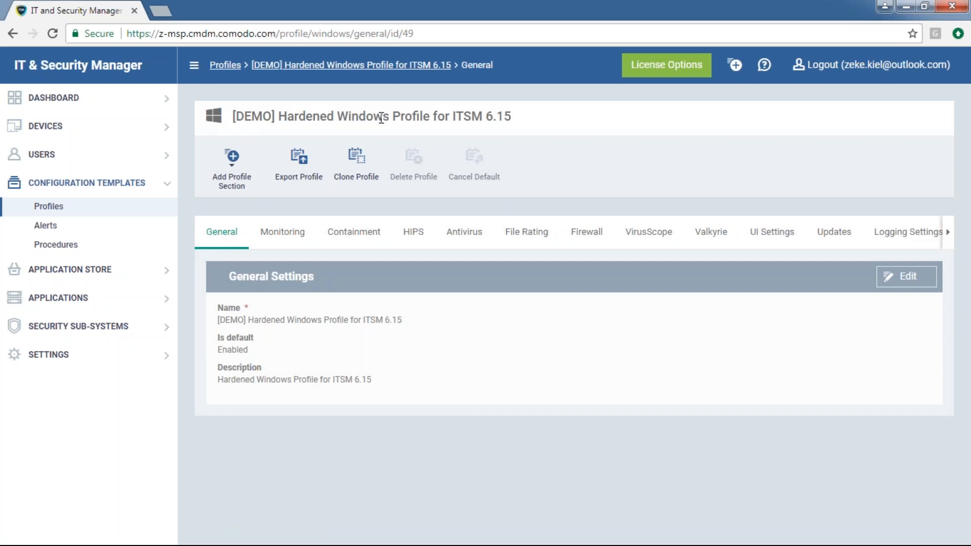
# Review the [DEMO] Hardened Windows Profile for ITSM 6.15 general settings, highlighting its title, then go to Devices
pyautogui.moveTo(279, 119); pyautogui.dragTo(528, 115)
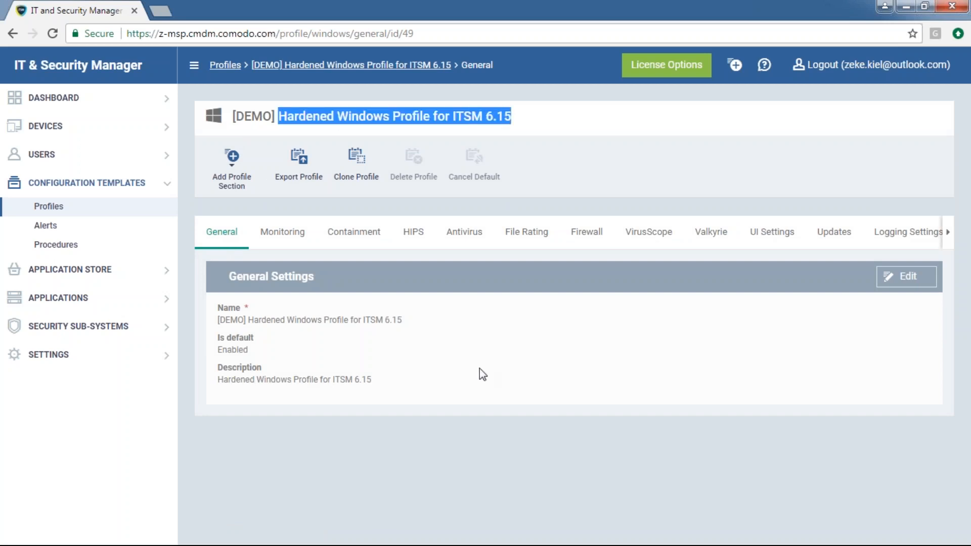
pyautogui.moveTo(278, 117); pyautogui.dragTo(233, 118)
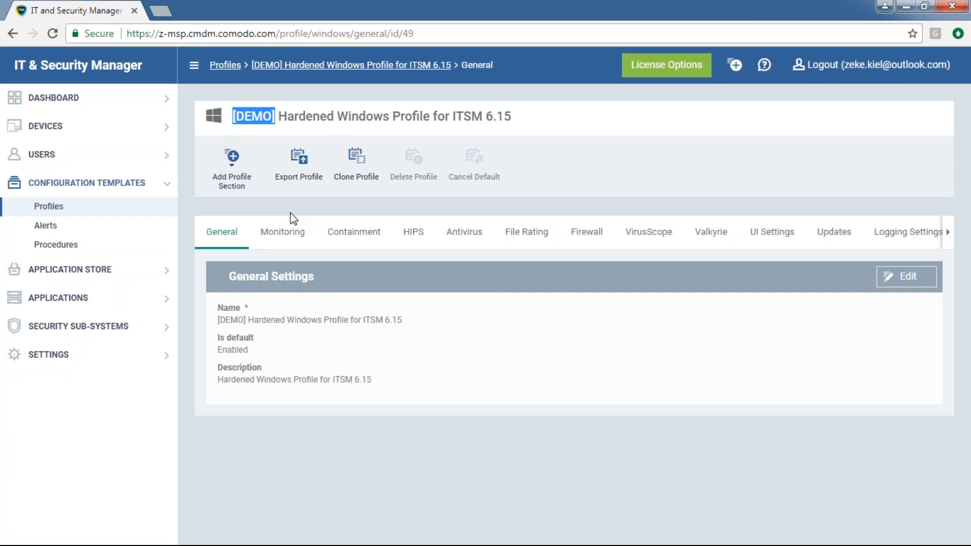
pyautogui.moveTo(511, 122); pyautogui.dragTo(230, 120)
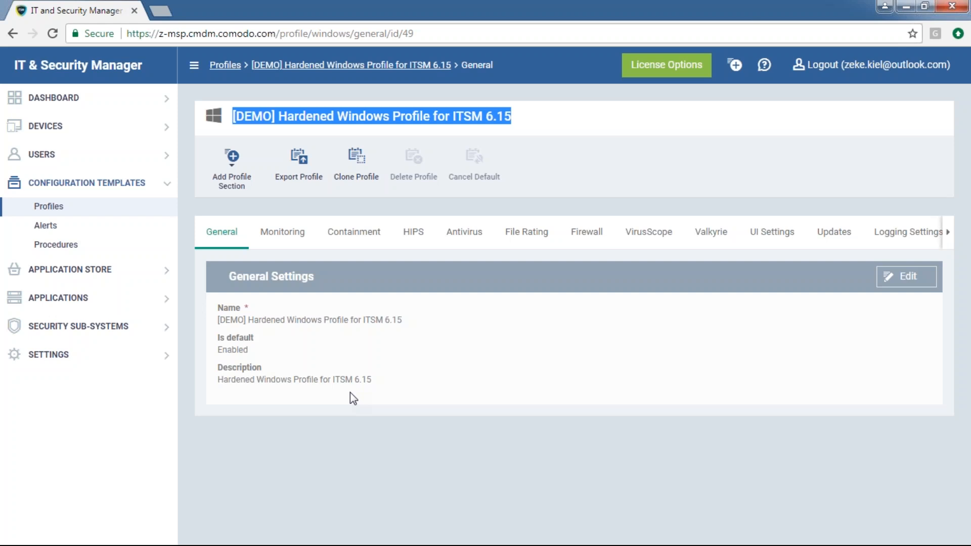
pyautogui.click(467, 351)
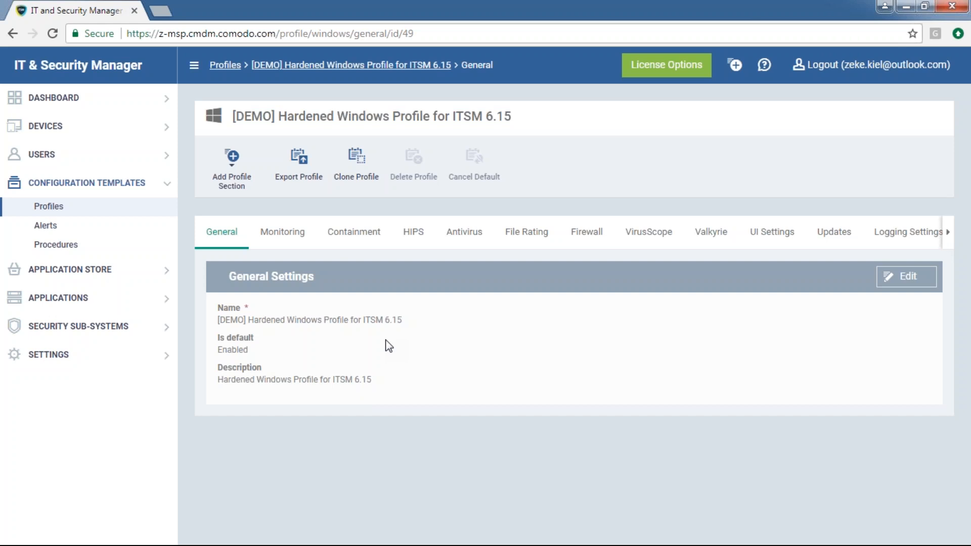
pyautogui.click(98, 135)
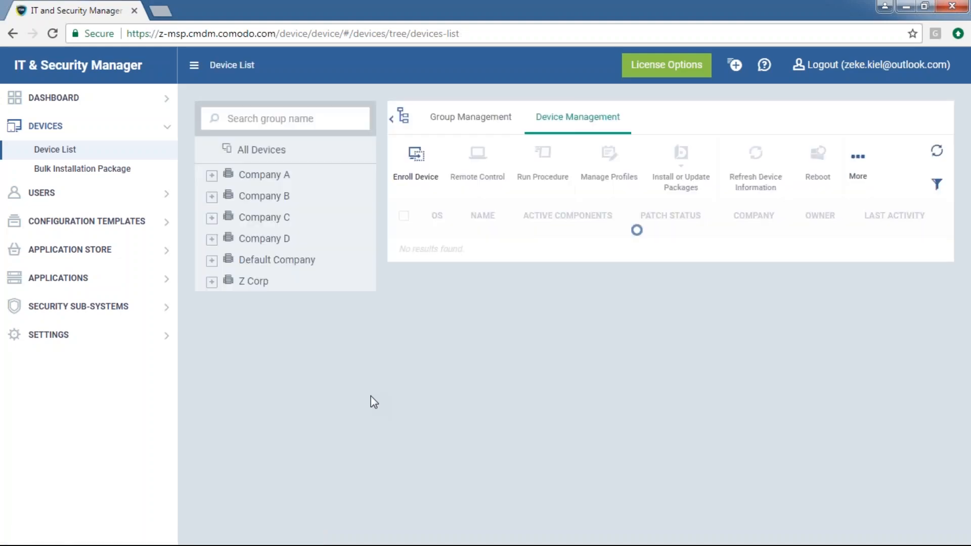
# Add the Optimum Windows Profile for ITSM 6.15 to DEMO PC, then reopen DEMO PC from the Device List
pyautogui.click(505, 254)
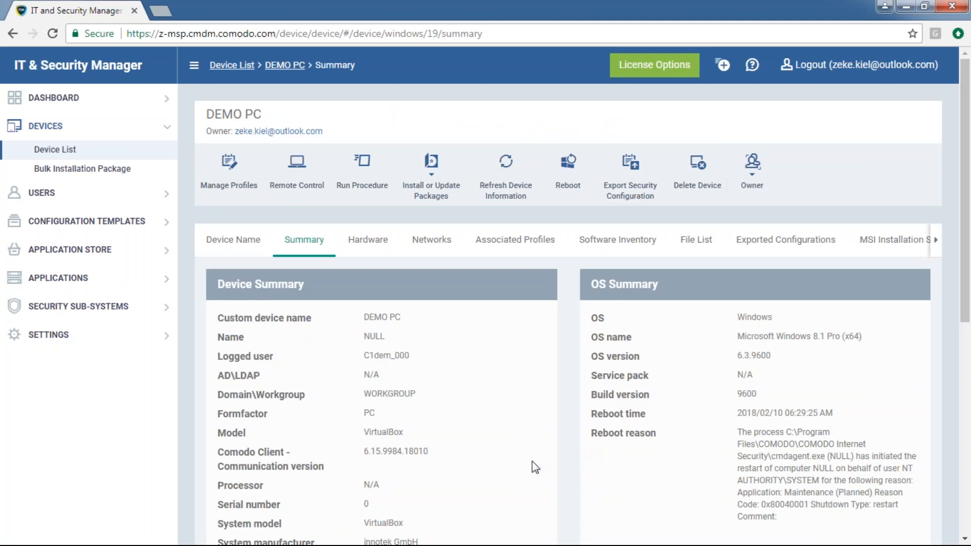
pyautogui.click(248, 191)
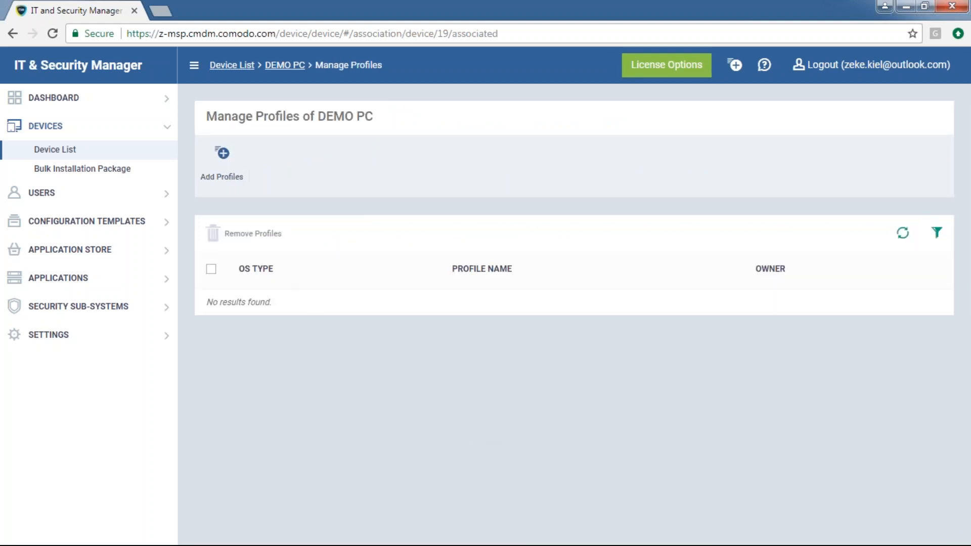
pyautogui.click(226, 178)
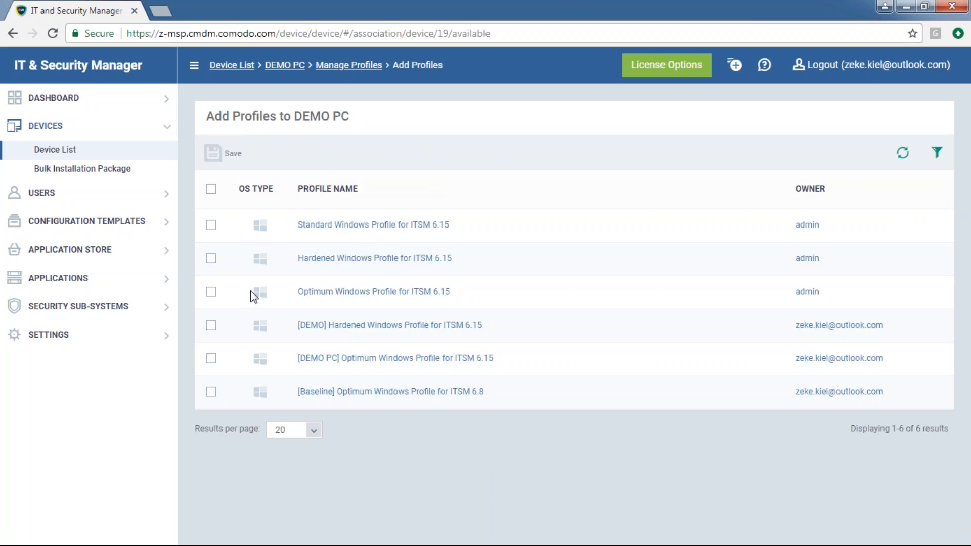
pyautogui.click(210, 292)
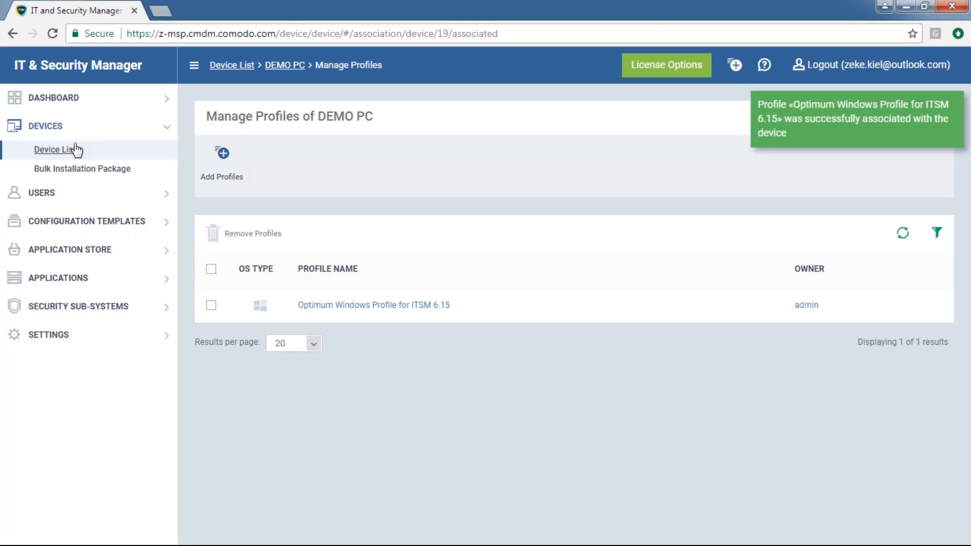
pyautogui.click(60, 151)
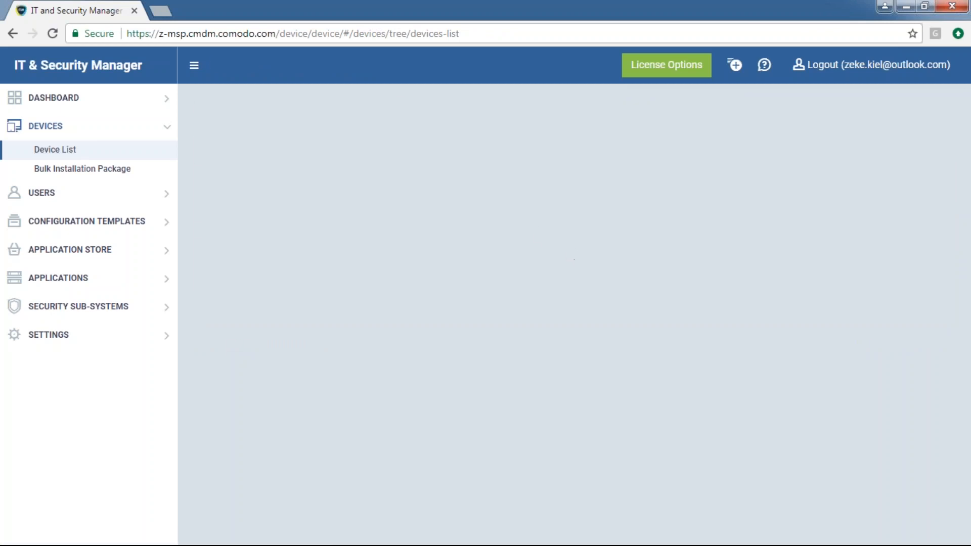
pyautogui.click(500, 252)
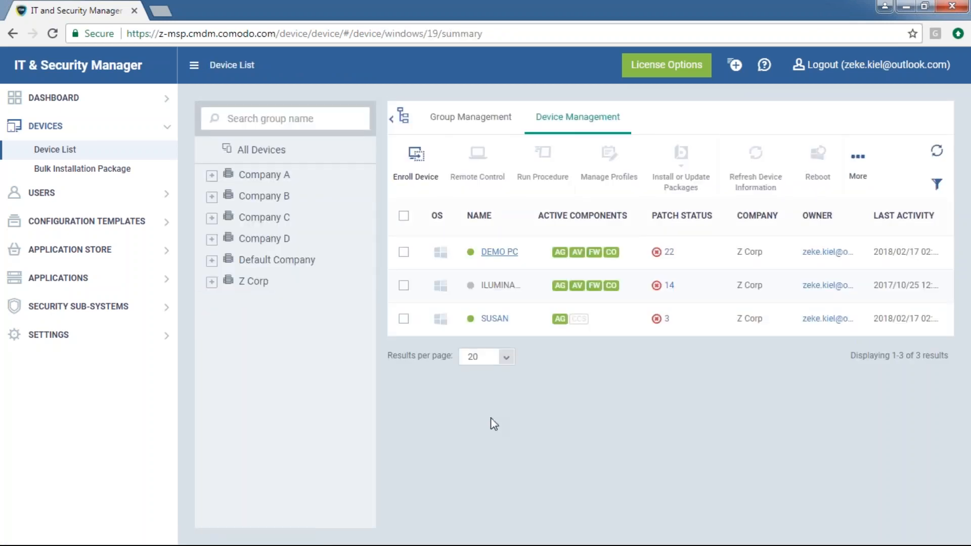
# Show DEMO PC's Associated Profiles, highlighting the Optimum Windows Profile for ITSM 6.15 being sent
pyautogui.click(515, 240)
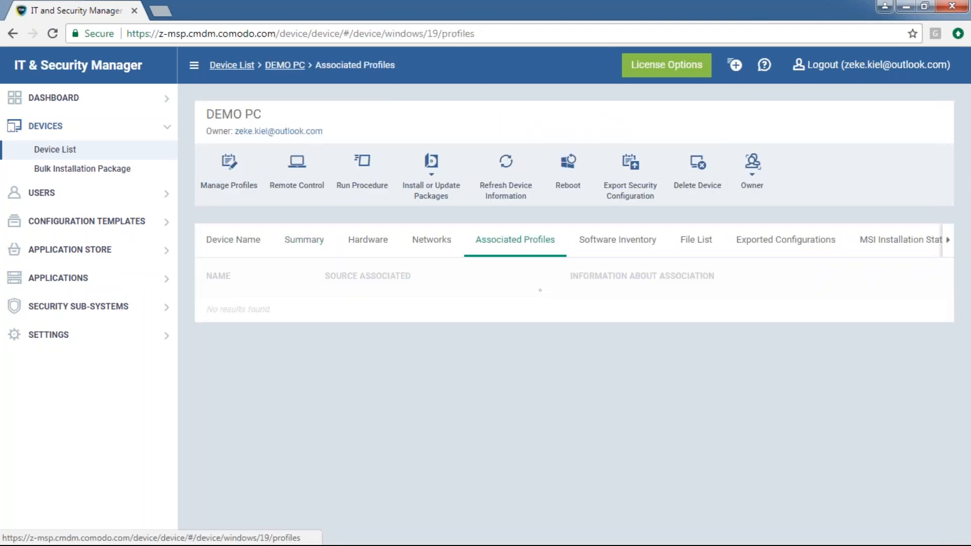
pyautogui.moveTo(379, 323); pyautogui.dragTo(226, 345)
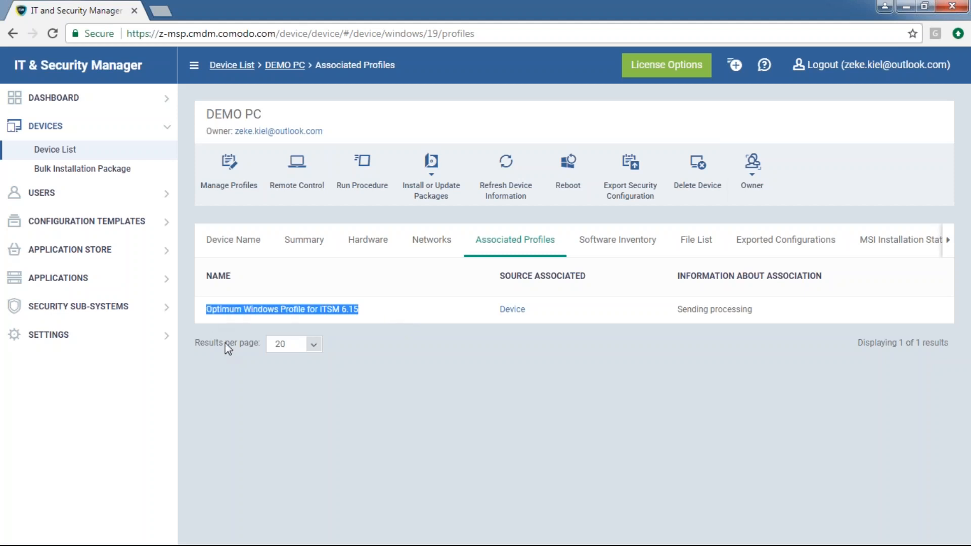
pyautogui.click(406, 388)
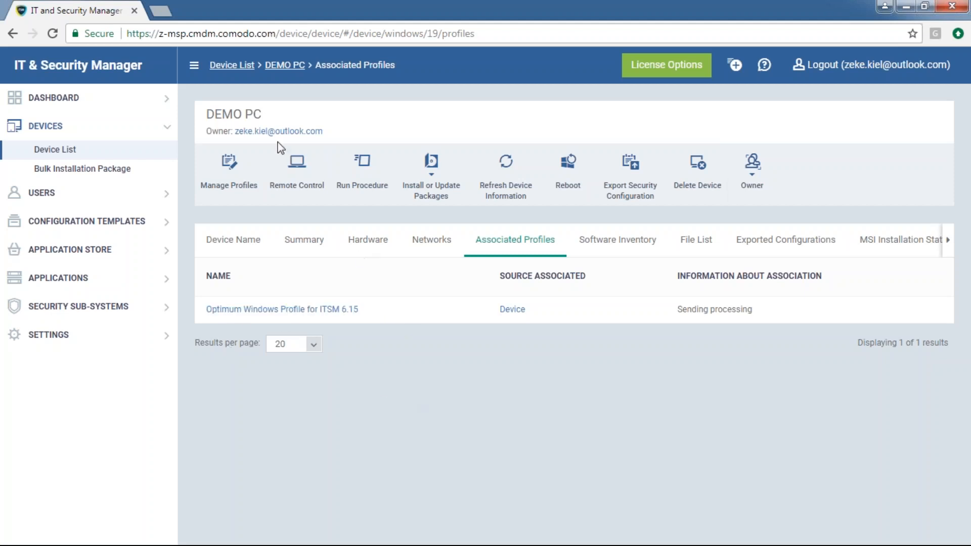
pyautogui.moveTo(263, 114); pyautogui.dragTo(208, 116)
pyautogui.moveTo(362, 314); pyautogui.dragTo(210, 319)
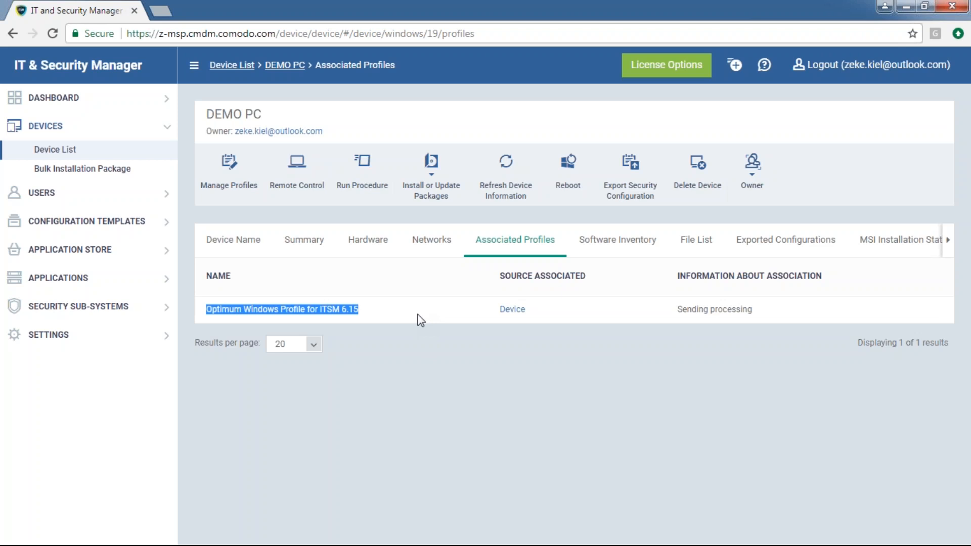
pyautogui.click(422, 335)
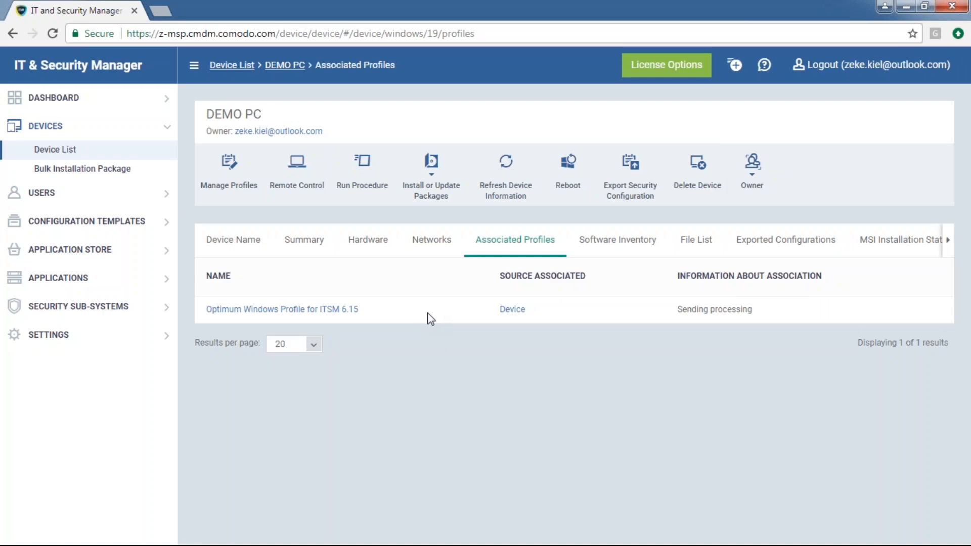
pyautogui.moveTo(421, 315); pyautogui.dragTo(205, 309)
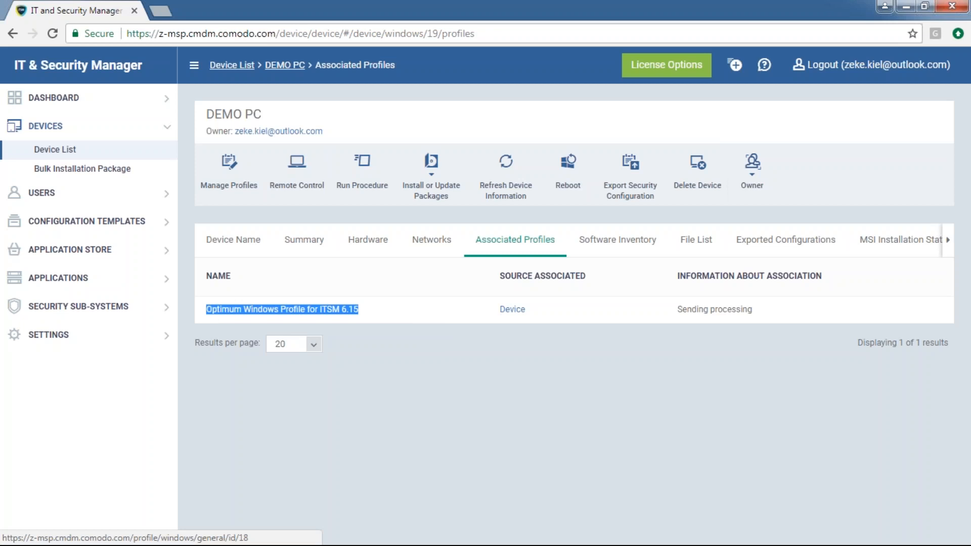
pyautogui.click(394, 317)
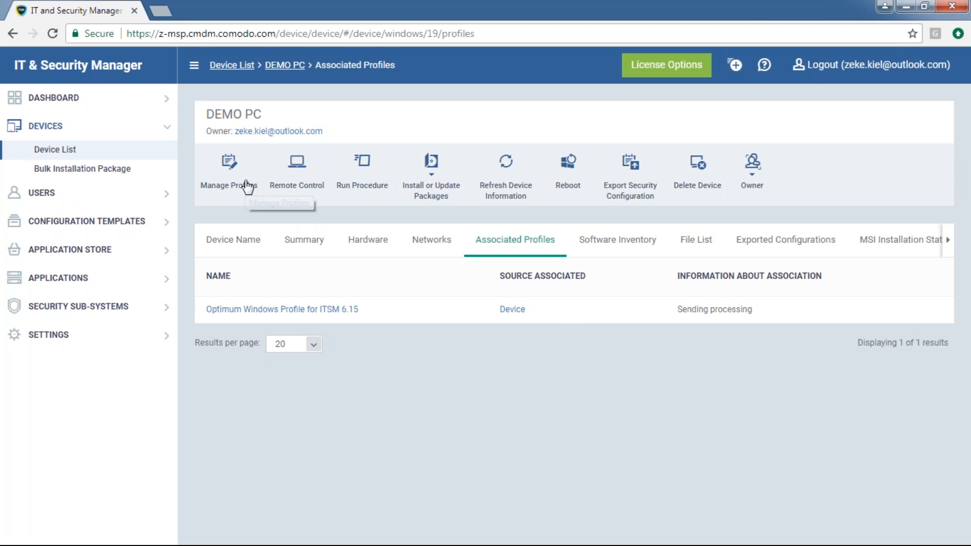
pyautogui.moveTo(374, 307); pyautogui.dragTo(205, 309)
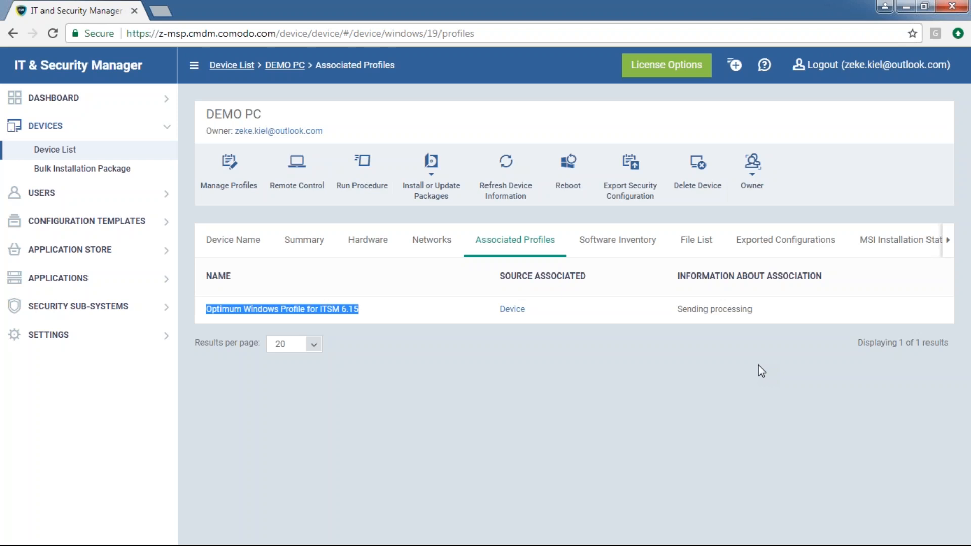
pyautogui.click(438, 328)
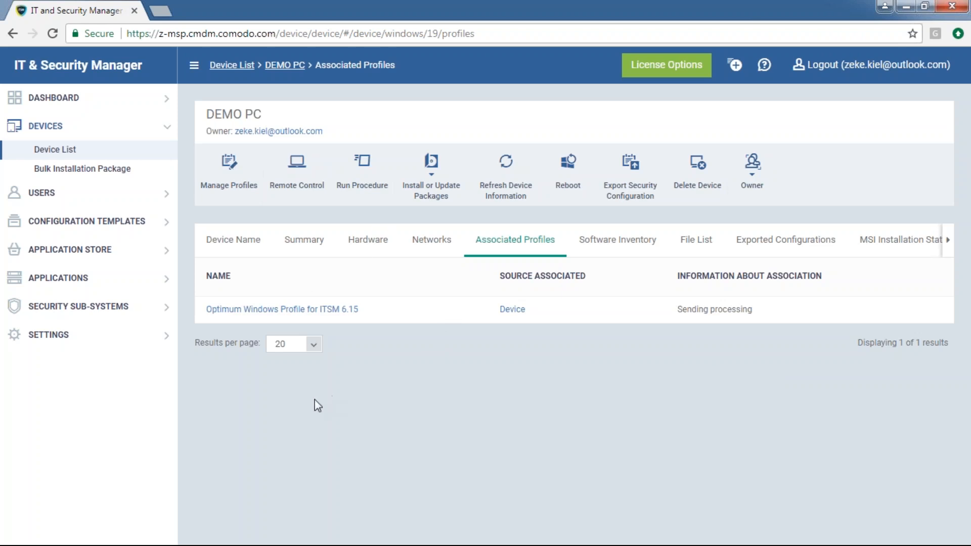
pyautogui.click(227, 166)
# Remove the Optimum Windows profile from DEMO PC, confirming only the Default-sourced hardened profile remains
pyautogui.click(211, 305)
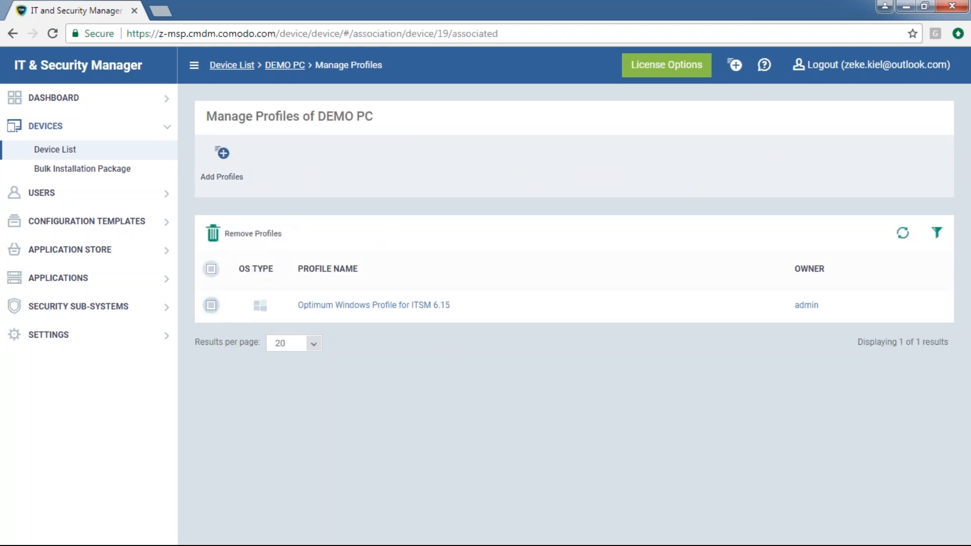
pyautogui.click(213, 234)
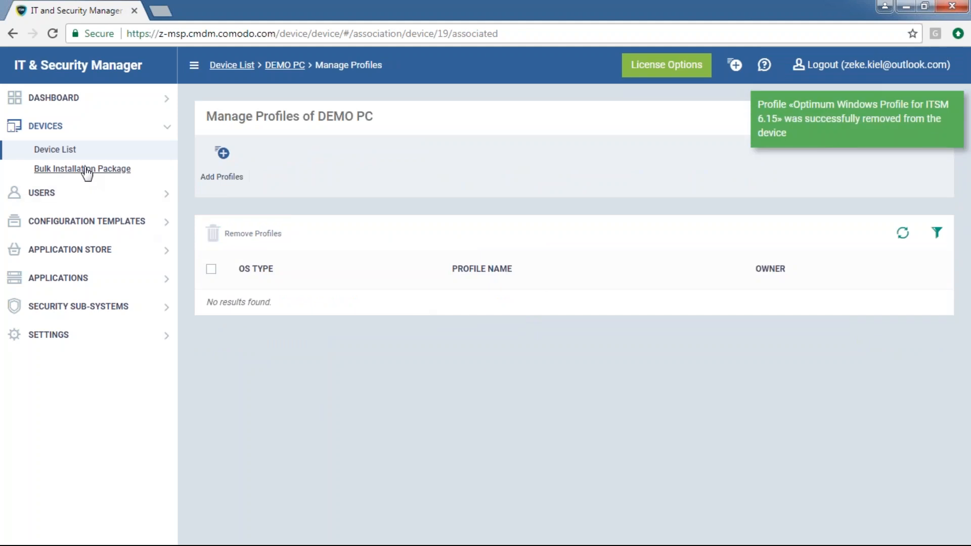
pyautogui.click(280, 66)
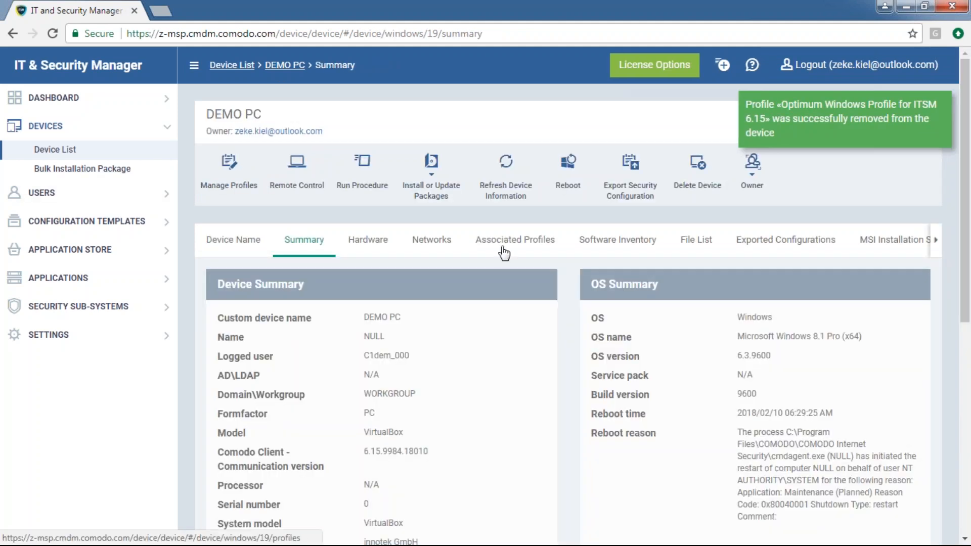
pyautogui.click(501, 247)
pyautogui.moveTo(391, 309); pyautogui.dragTo(205, 309)
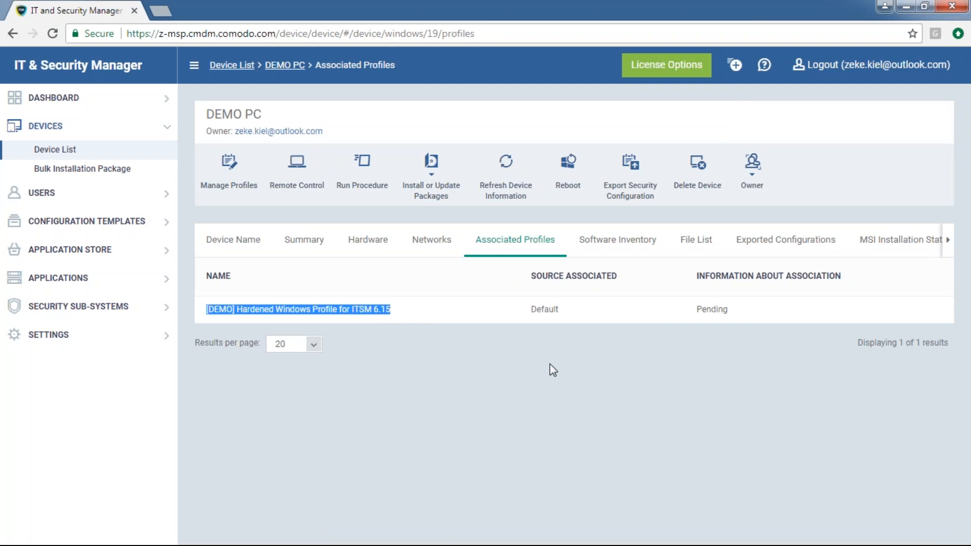
pyautogui.moveTo(570, 318); pyautogui.dragTo(530, 309)
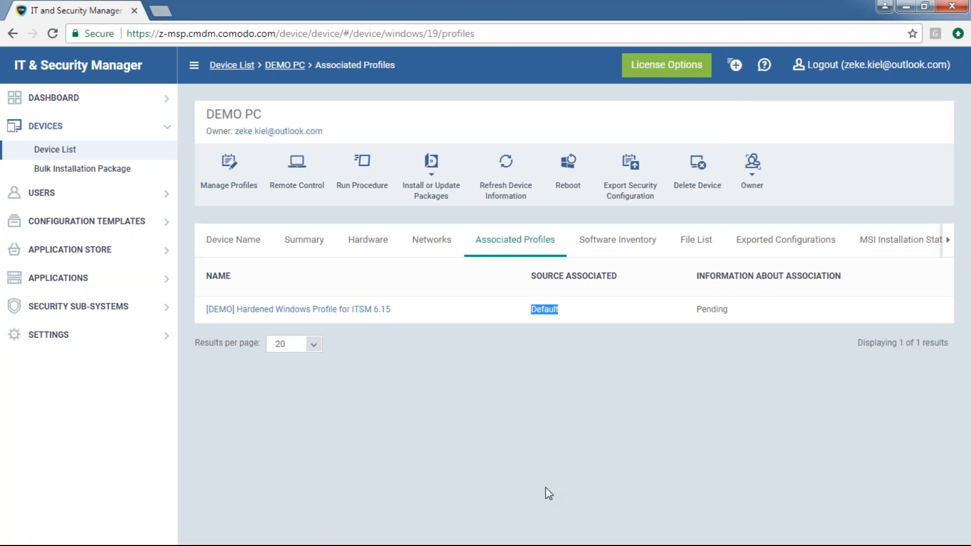
pyautogui.click(545, 468)
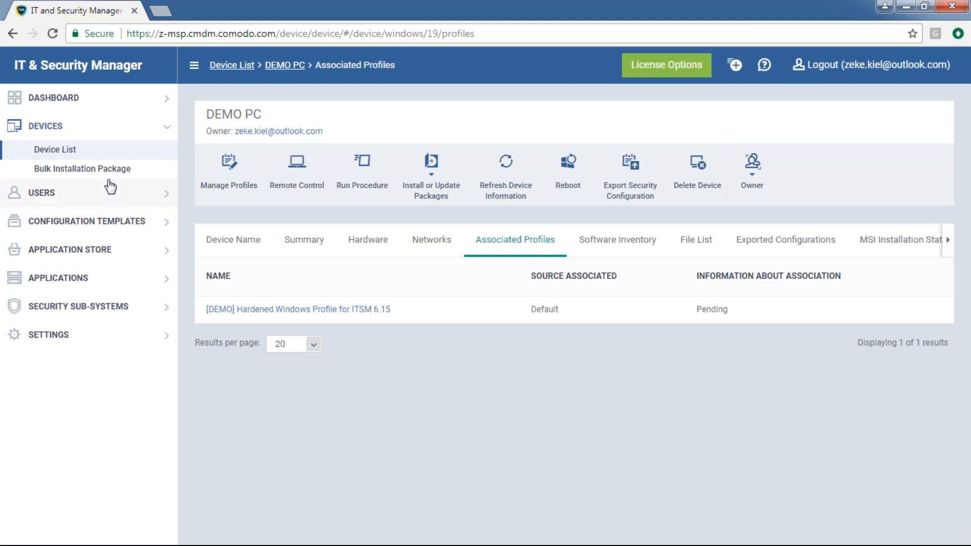
pyautogui.click(76, 150)
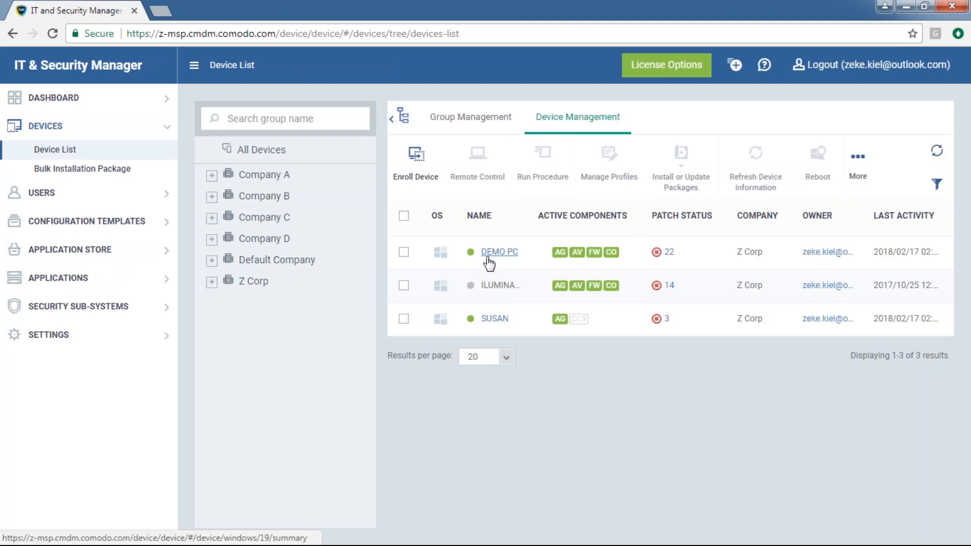
# Browse the Z Corp company's Default Group - Z Corp, Default Group and Laptop device groups
pyautogui.click(250, 281)
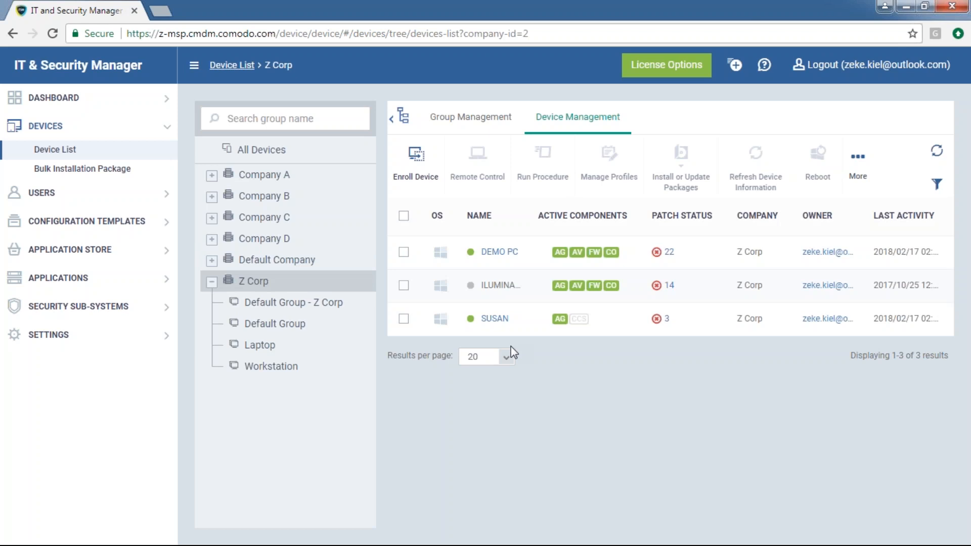
pyautogui.click(300, 312)
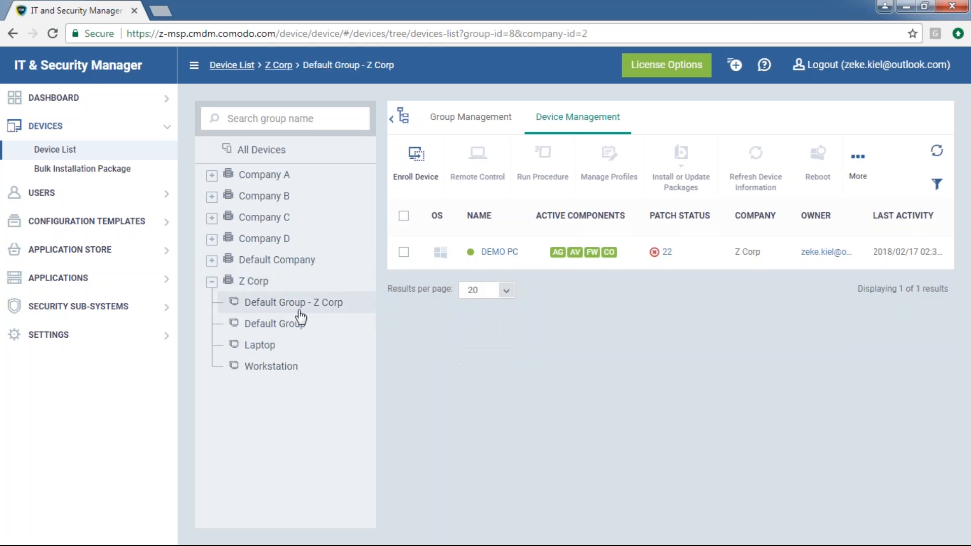
pyautogui.click(297, 324)
pyautogui.click(276, 345)
pyautogui.click(299, 309)
# Open DEMO PC's Associated Profiles, showing the hardened profile successfully processed
pyautogui.click(450, 121)
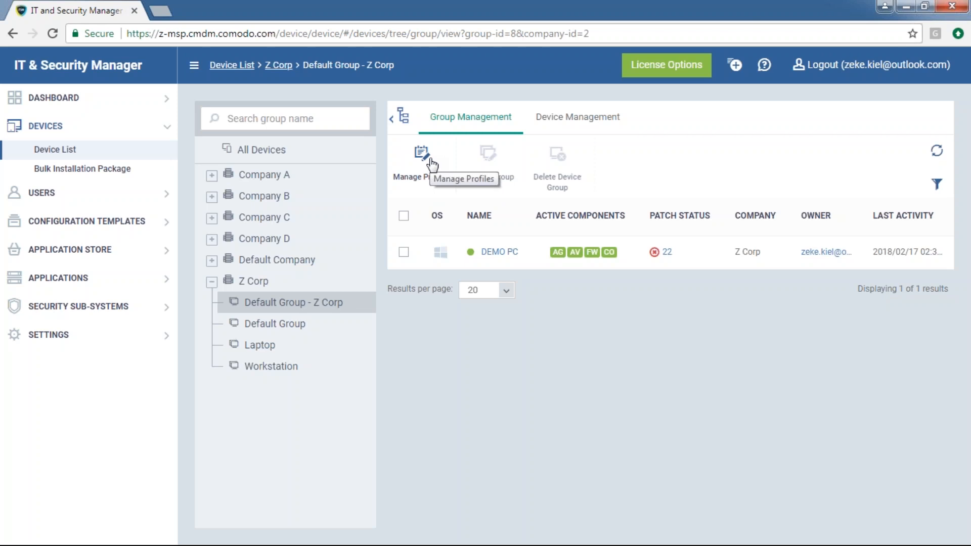
pyautogui.click(500, 253)
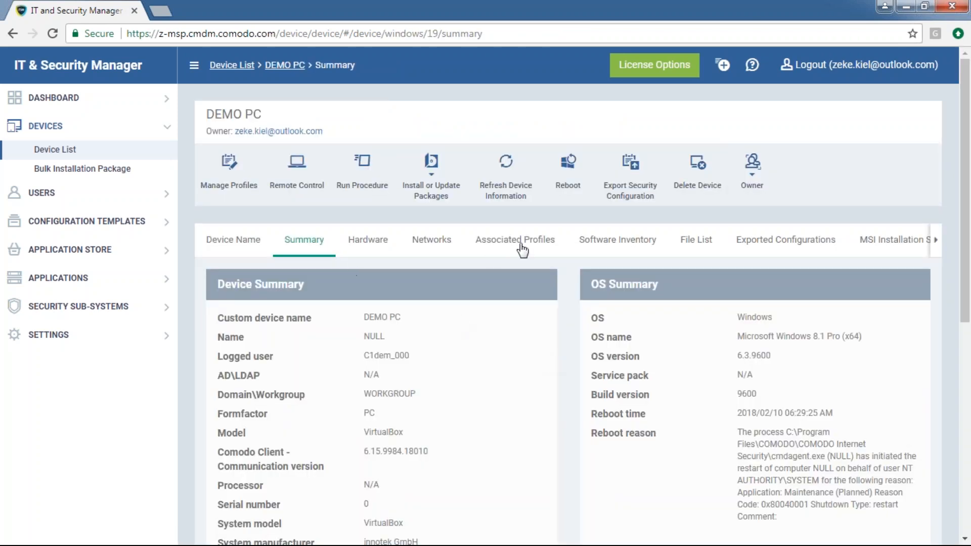
pyautogui.click(520, 248)
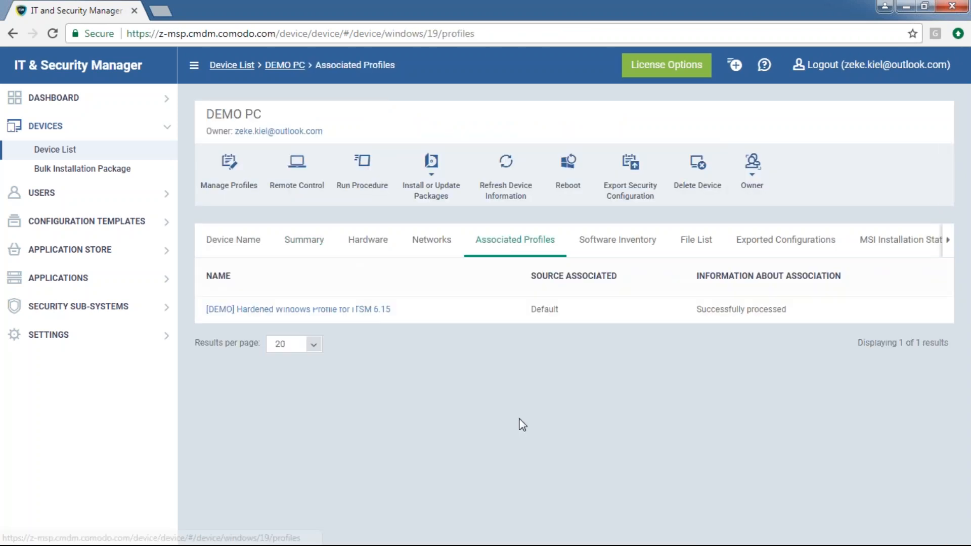
pyautogui.moveTo(430, 311); pyautogui.dragTo(248, 372)
pyautogui.click(413, 390)
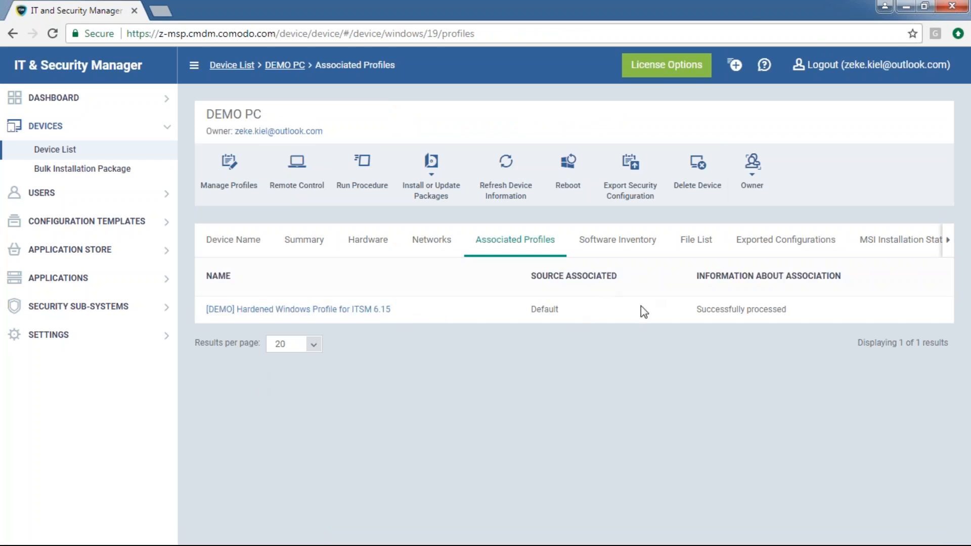
pyautogui.moveTo(569, 315); pyautogui.dragTo(531, 311)
pyautogui.click(514, 386)
pyautogui.click(44, 199)
# Open the User List and tick the first user, highlighting their 3-device count and e-mail field
pyautogui.click(44, 185)
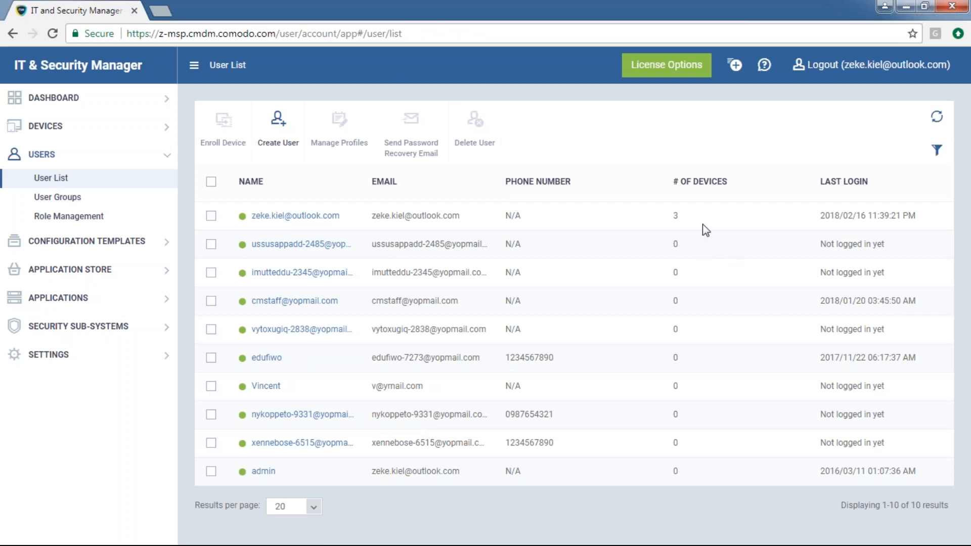
pyautogui.click(211, 215)
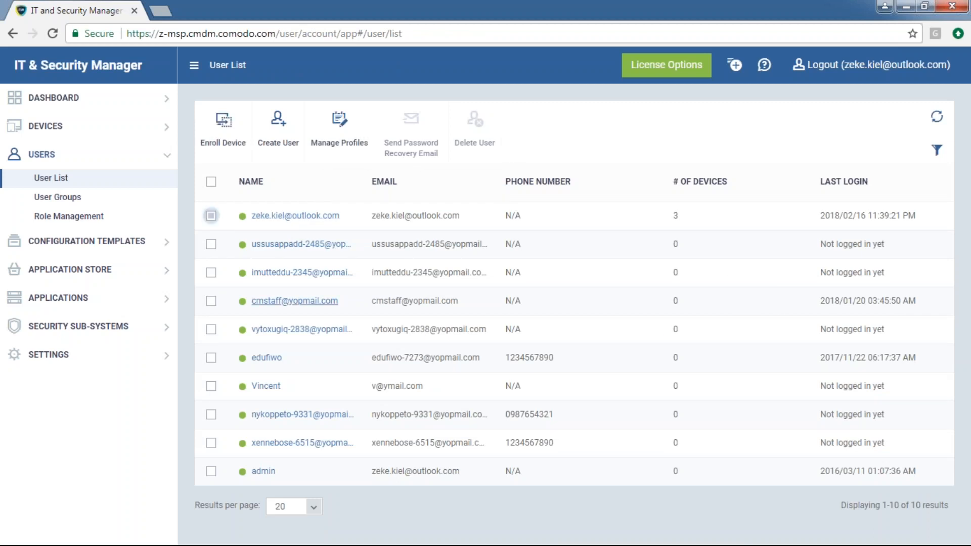
pyautogui.doubleClick(693, 216)
pyautogui.click(688, 220)
pyautogui.moveTo(365, 217); pyautogui.dragTo(488, 220)
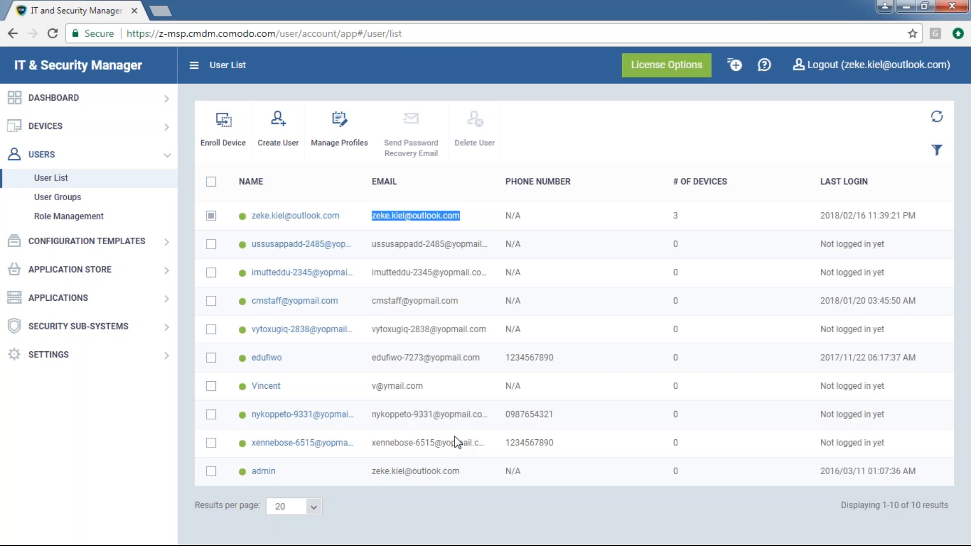
# Open the User Groups page, which lists Company D Technicians with 0 users
pyautogui.click(460, 439)
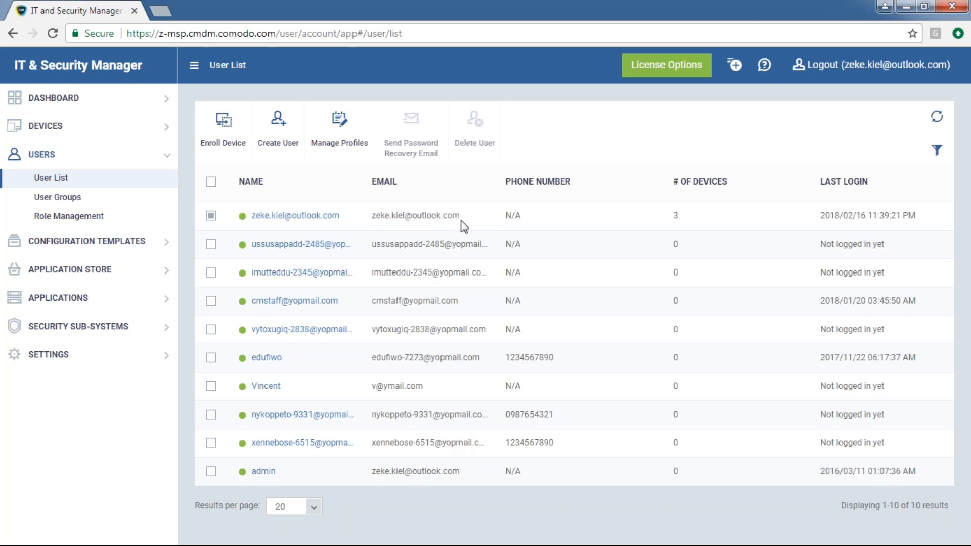
pyautogui.moveTo(460, 217); pyautogui.dragTo(397, 221)
pyautogui.click(375, 406)
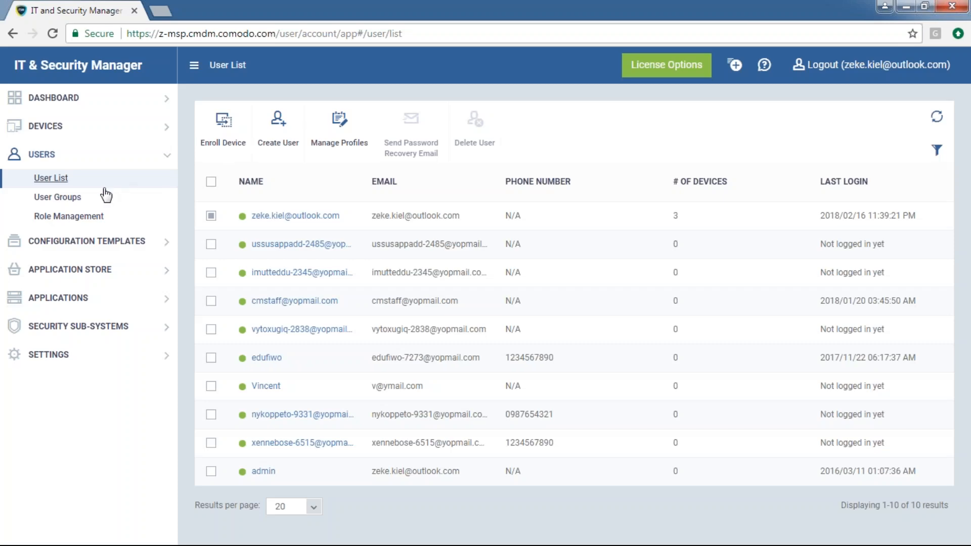
pyautogui.click(63, 198)
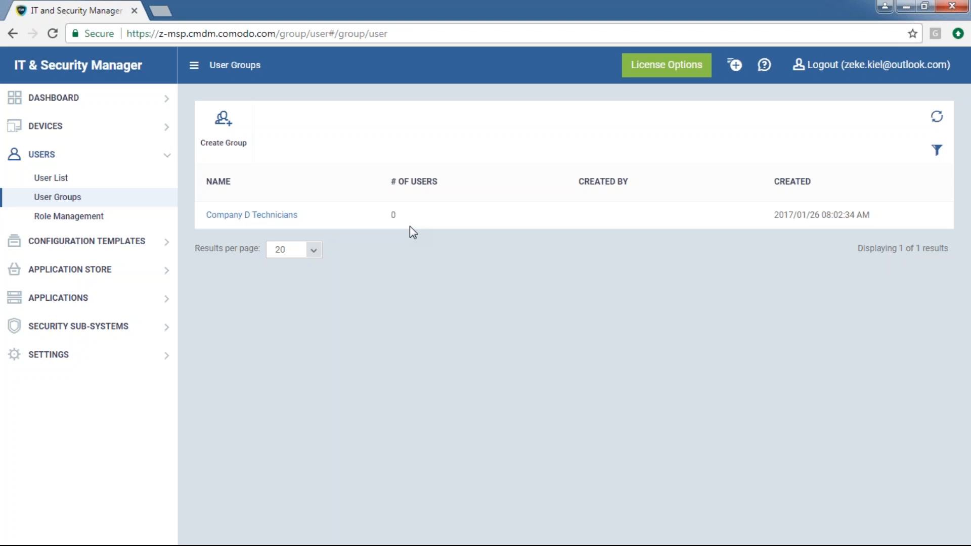
pyautogui.click(91, 355)
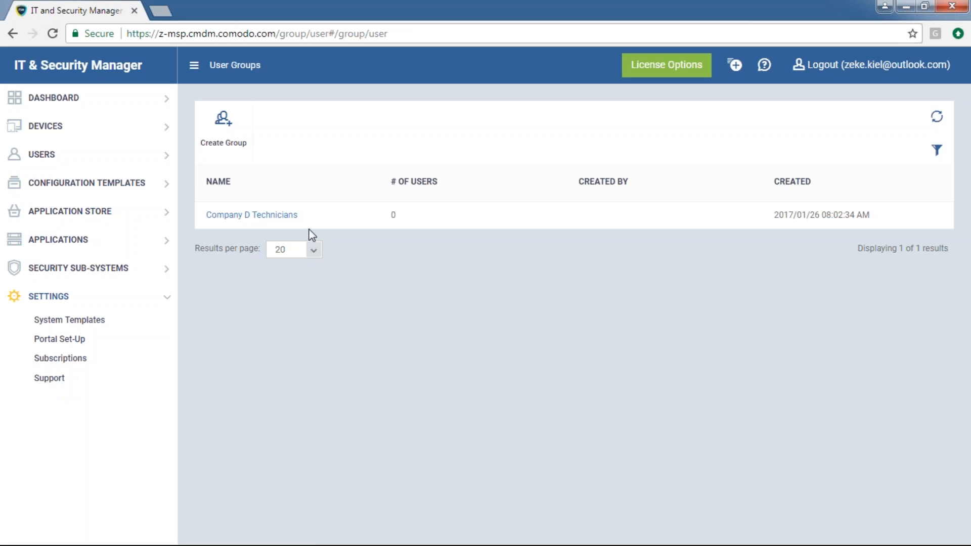
pyautogui.moveTo(308, 220); pyautogui.dragTo(207, 215)
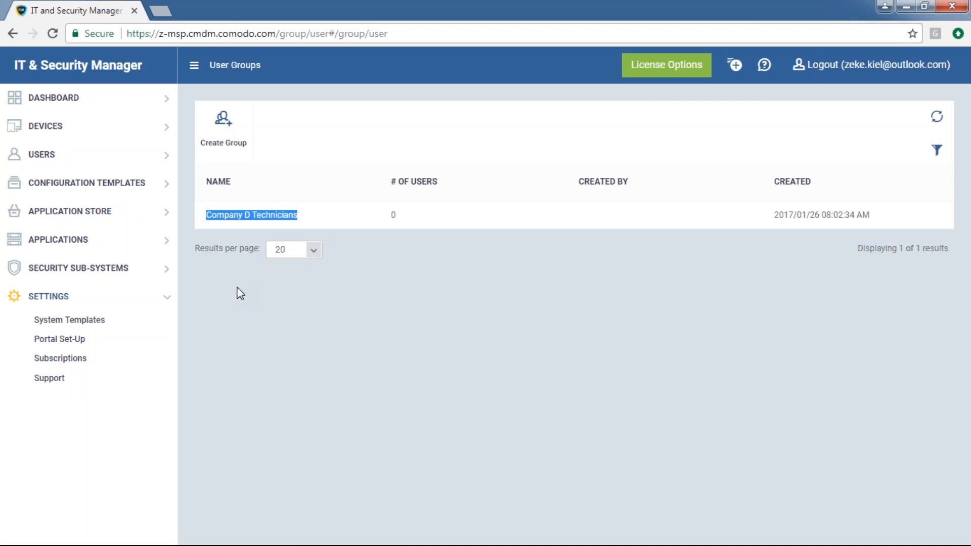
pyautogui.click(345, 305)
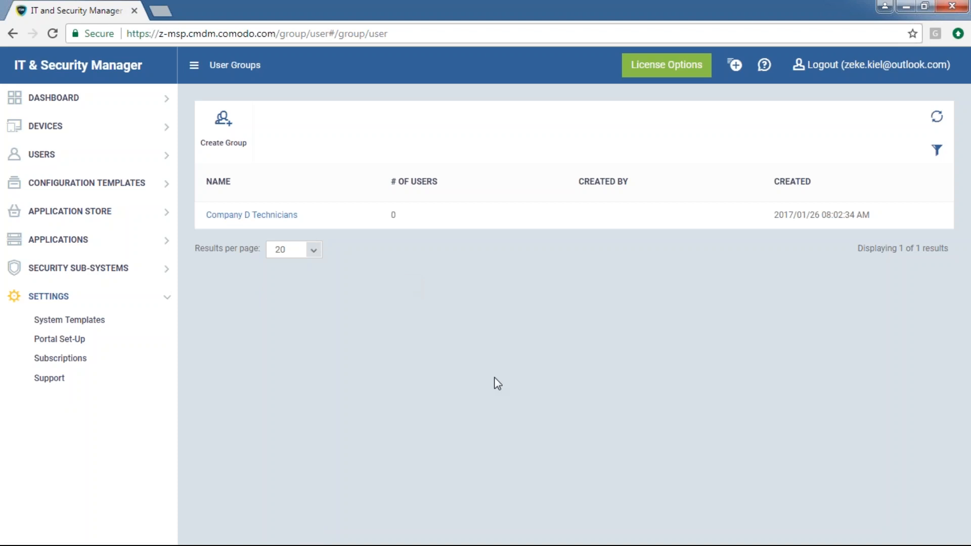
pyautogui.click(124, 163)
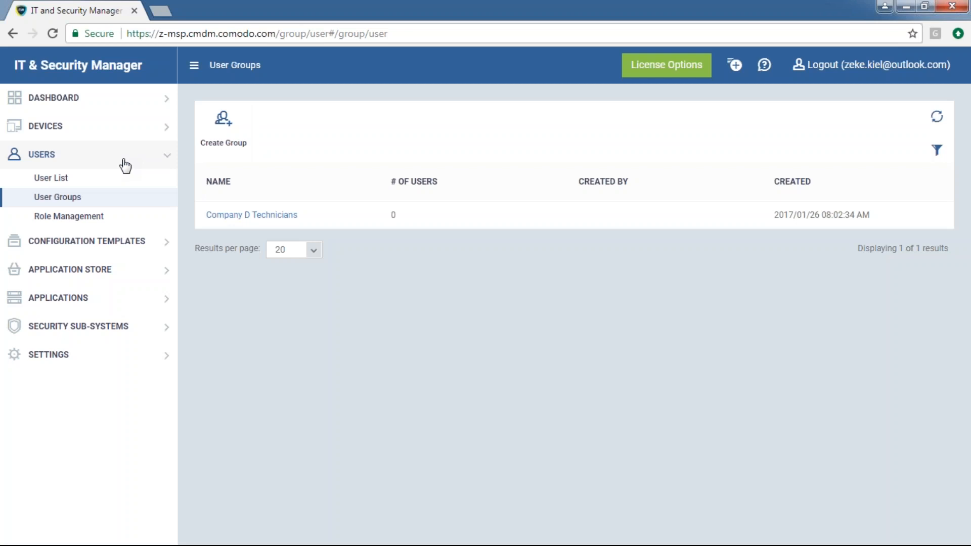
# Open the full Device List and expand Company D to reveal its device groups
pyautogui.click(89, 130)
pyautogui.click(85, 152)
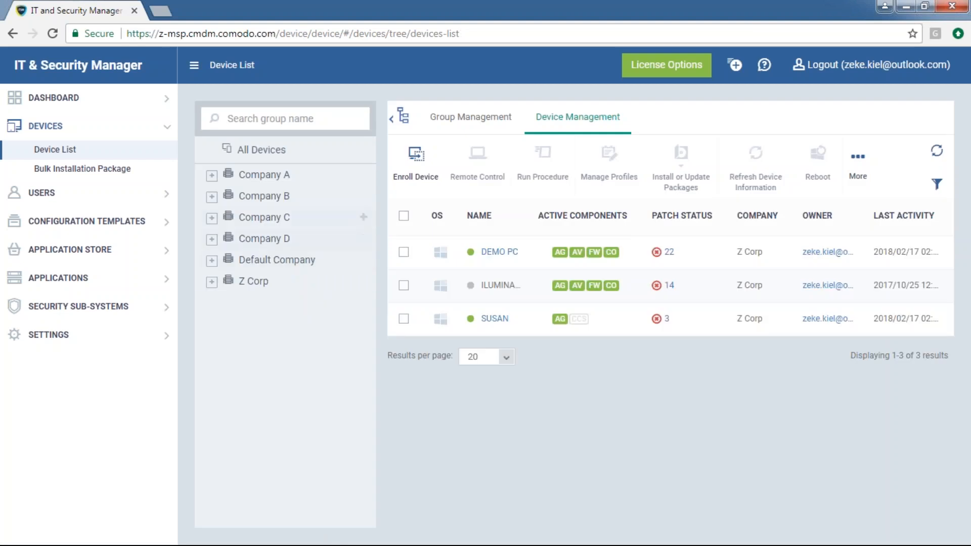
pyautogui.click(213, 175)
pyautogui.click(212, 175)
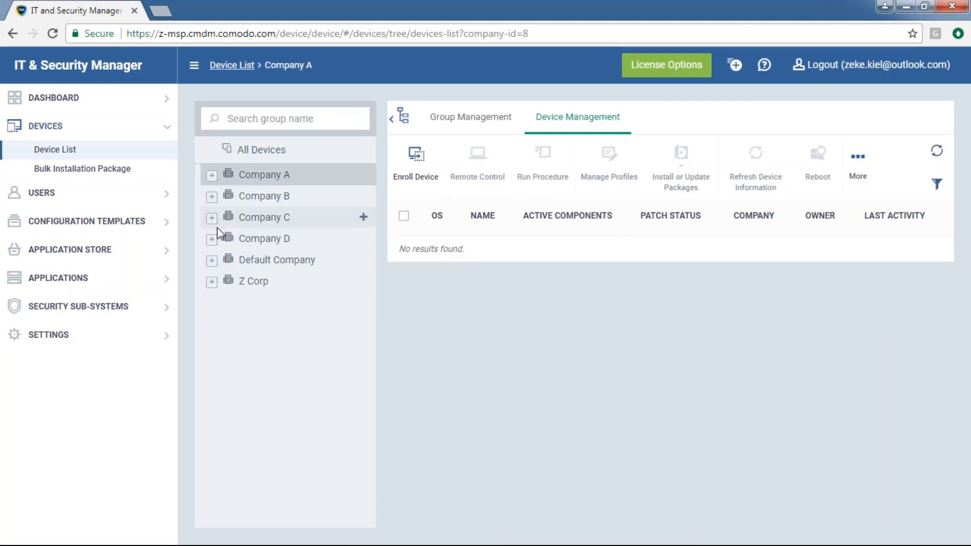
pyautogui.click(213, 240)
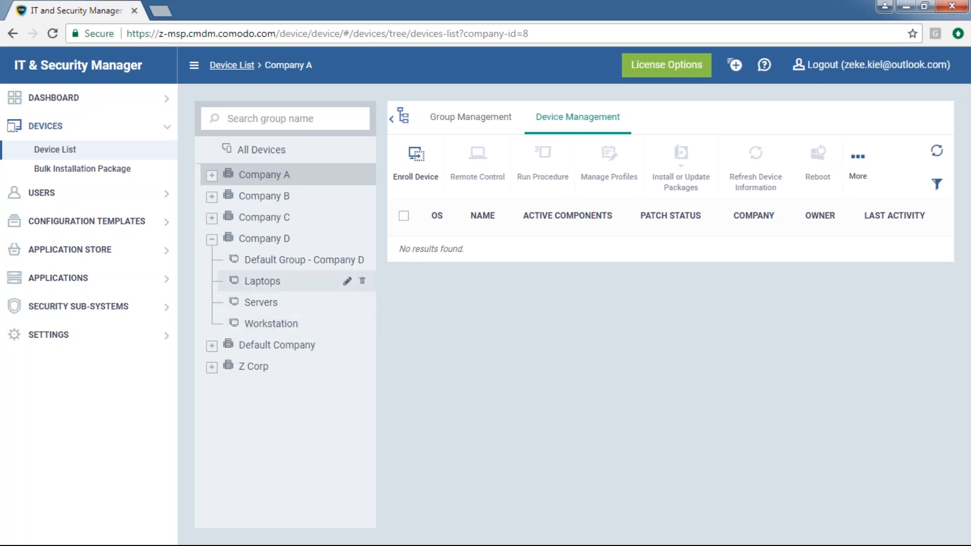
# Browse Company D's Laptops, Servers and Workstation groups twice, all empty
pyautogui.click(280, 286)
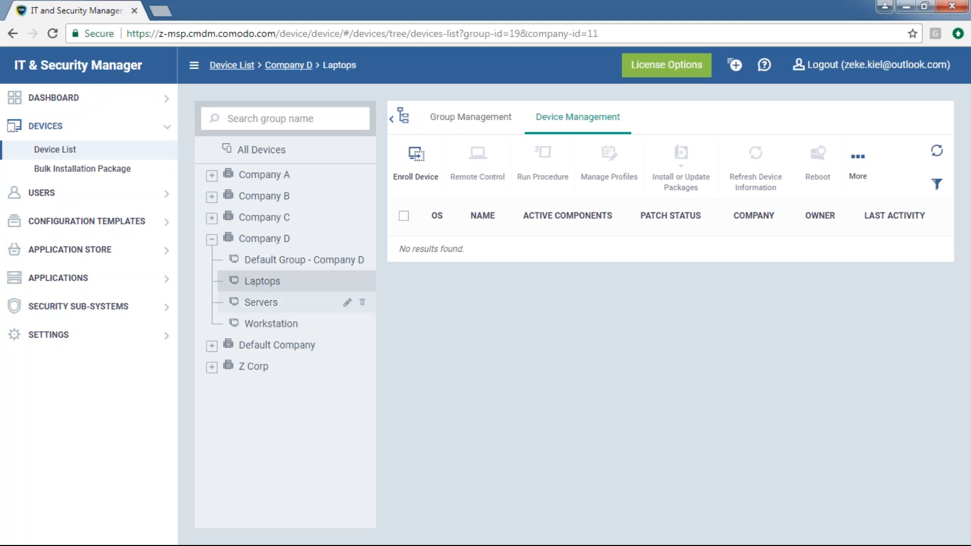
pyautogui.click(281, 303)
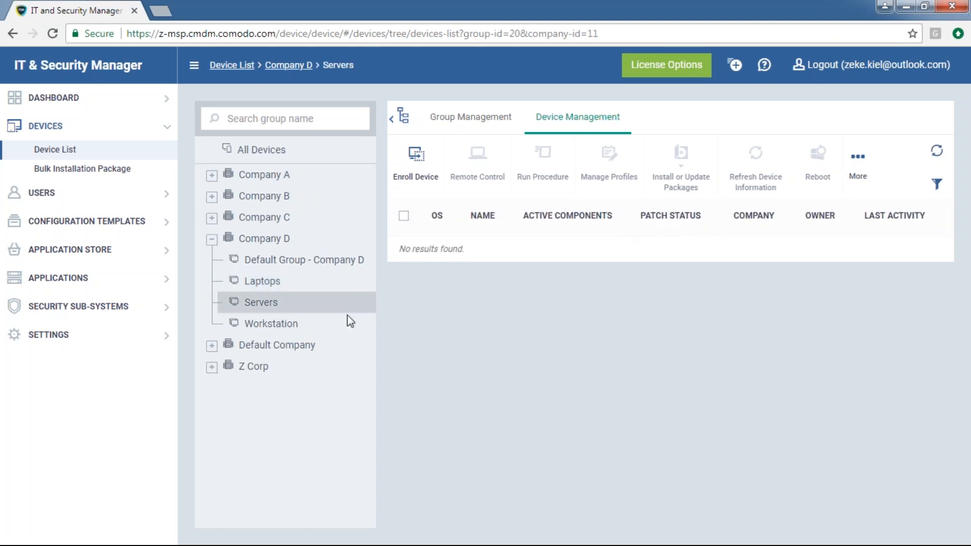
pyautogui.click(266, 322)
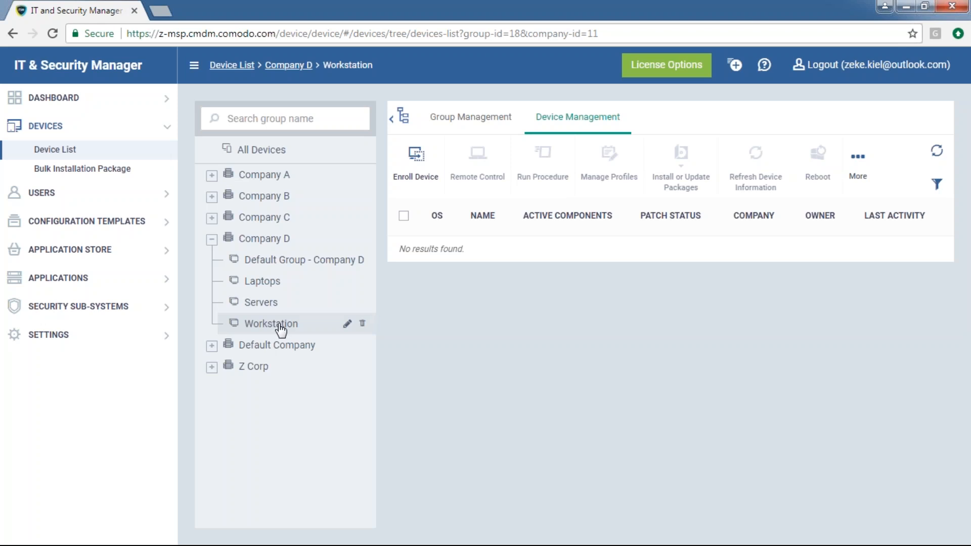
pyautogui.click(257, 280)
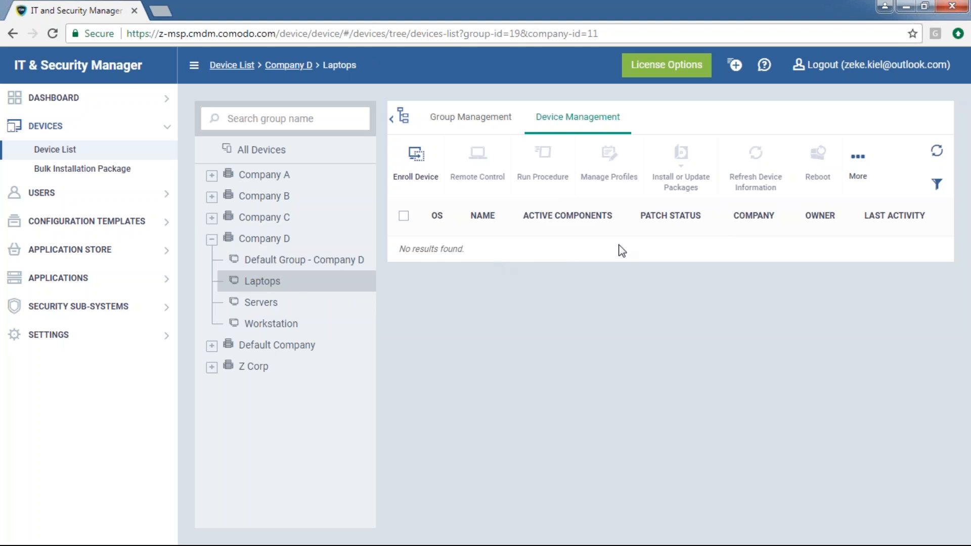
pyautogui.click(293, 302)
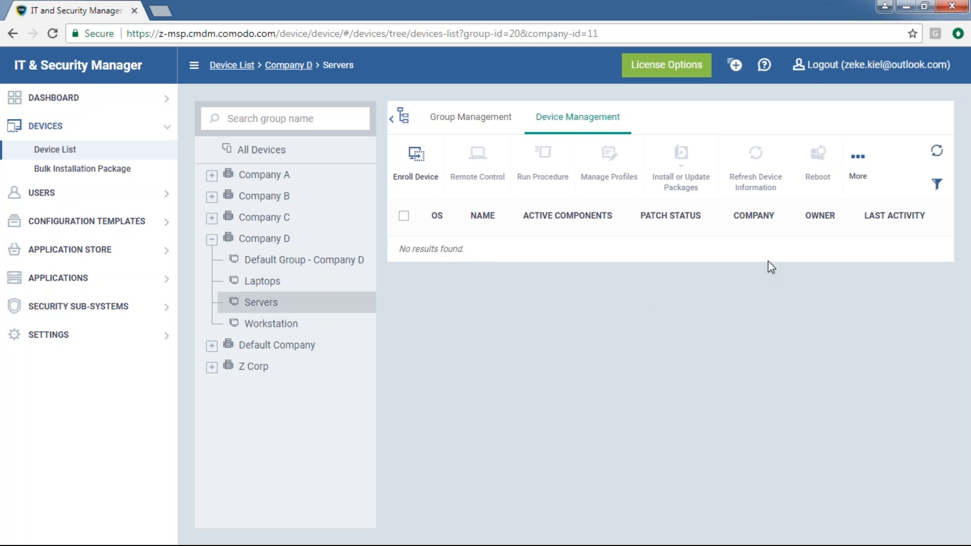
pyautogui.click(283, 324)
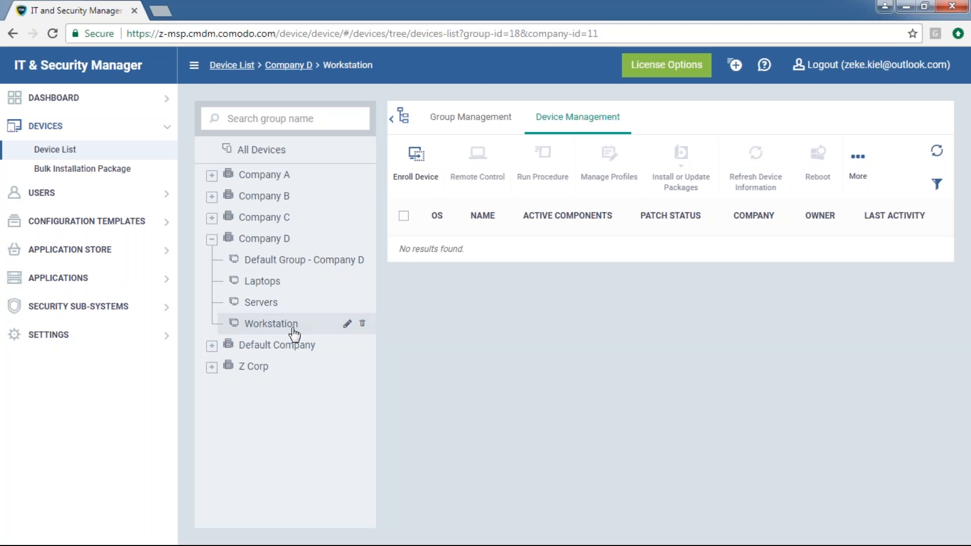
pyautogui.click(58, 194)
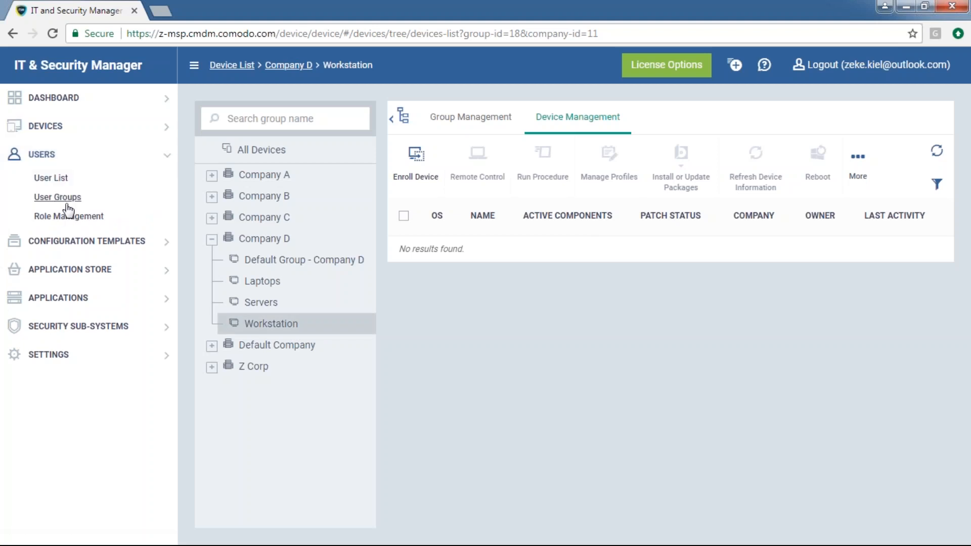
# Confirm Company D Technicians has no members, then return to the Device List showing three Z Corp devices
pyautogui.click(41, 196)
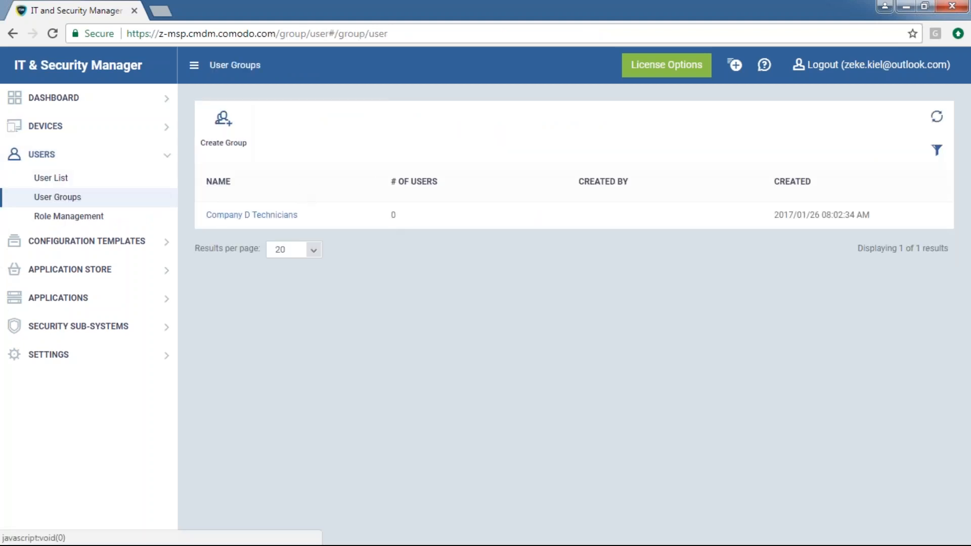
pyautogui.moveTo(344, 221); pyautogui.dragTo(207, 217)
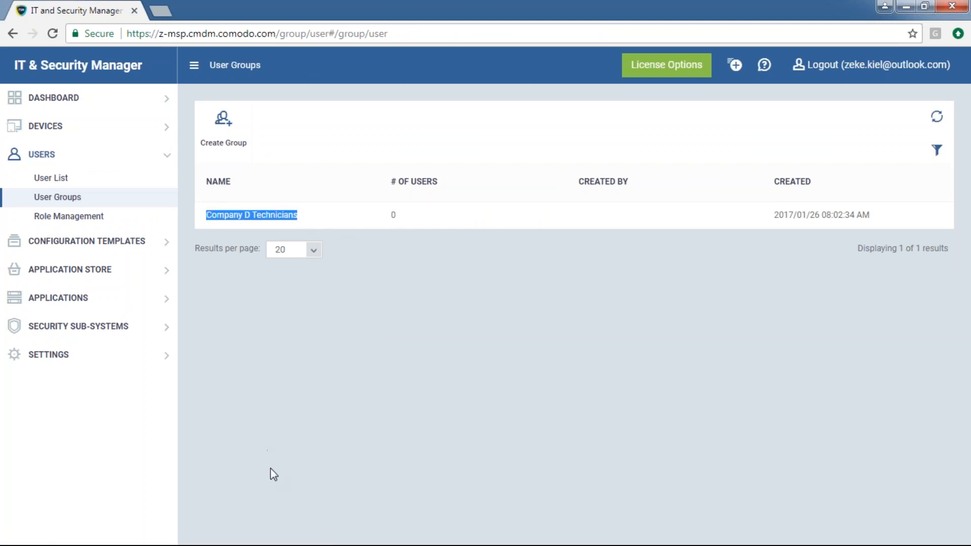
pyautogui.click(276, 219)
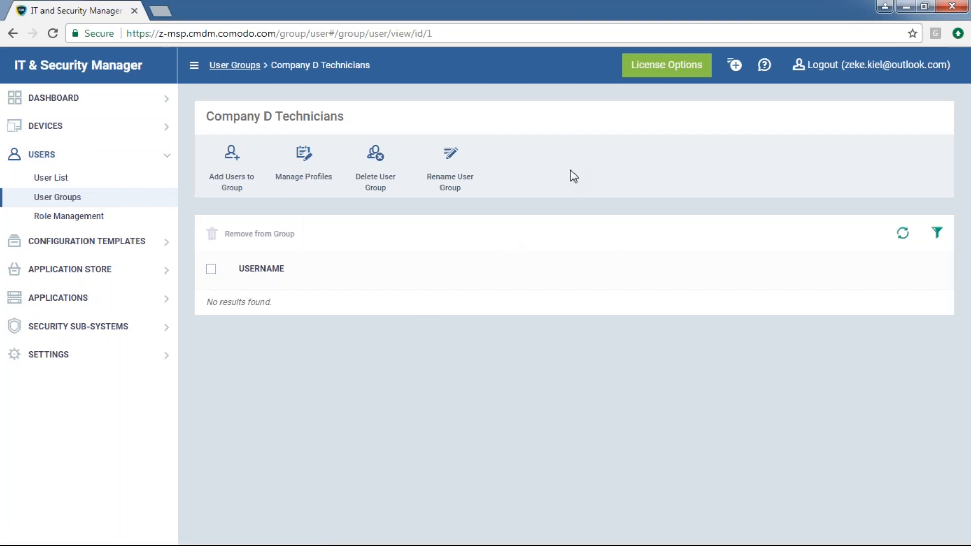
pyautogui.moveTo(259, 224)
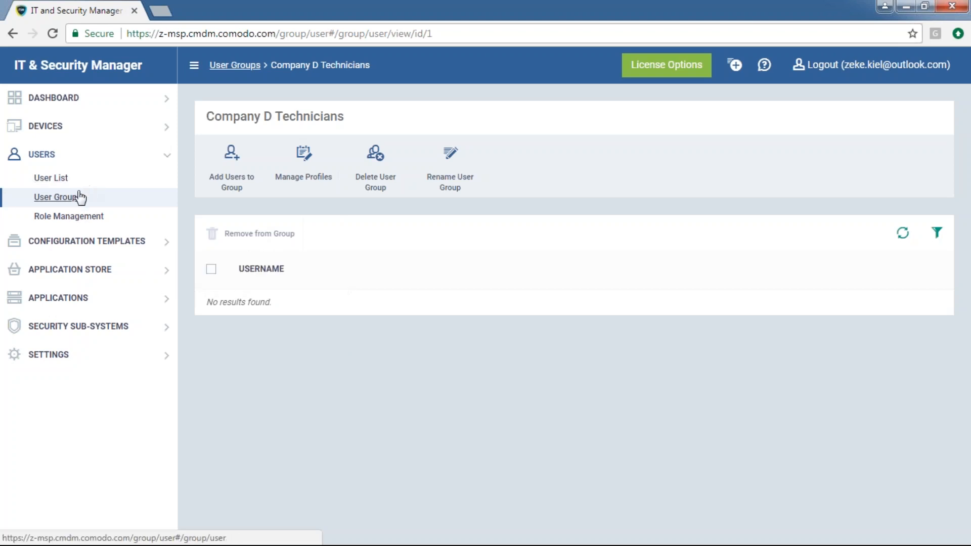
pyautogui.click(76, 128)
pyautogui.click(80, 154)
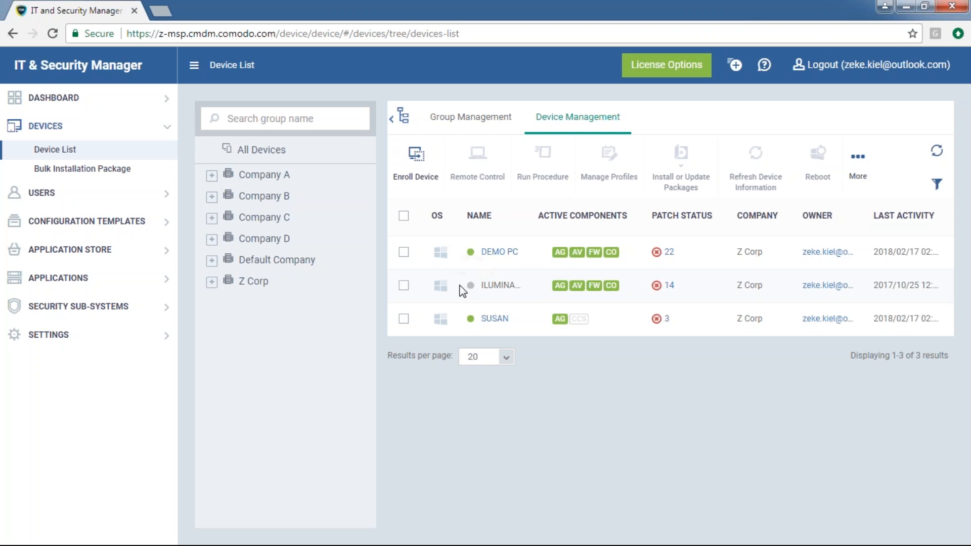
# Open the My Alert entry from the Alerts list under Configuration Templates
pyautogui.moveTo(347, 286)
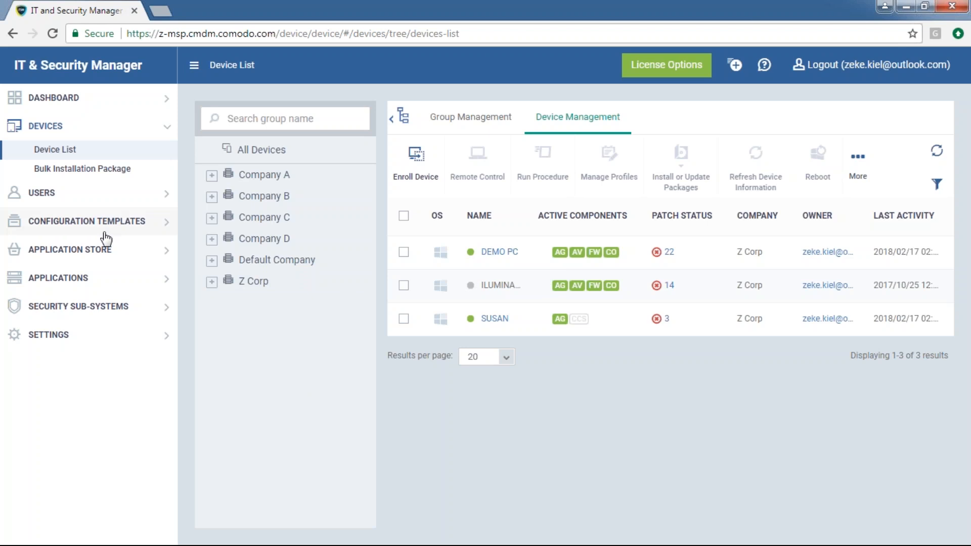
pyautogui.click(134, 240)
pyautogui.click(46, 225)
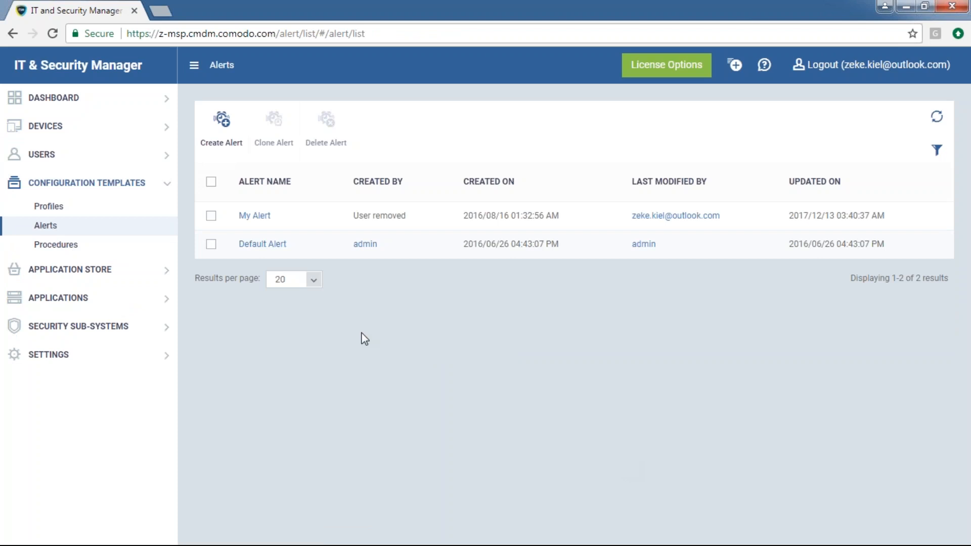
pyautogui.click(270, 217)
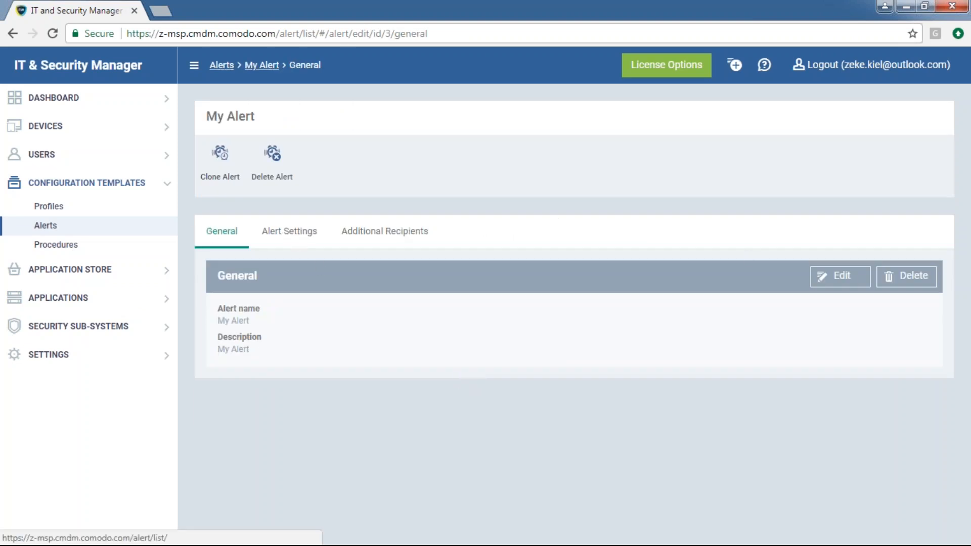
# Review My Alert's name and description, then switch to its Alert Settings
pyautogui.tripleClick(272, 312)
pyautogui.doubleClick(237, 338)
pyautogui.click(299, 325)
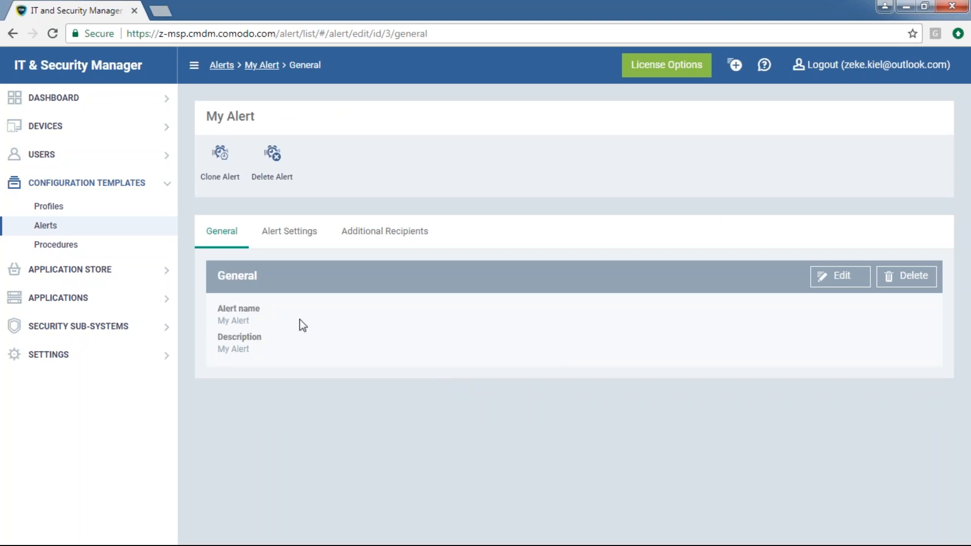
pyautogui.click(295, 246)
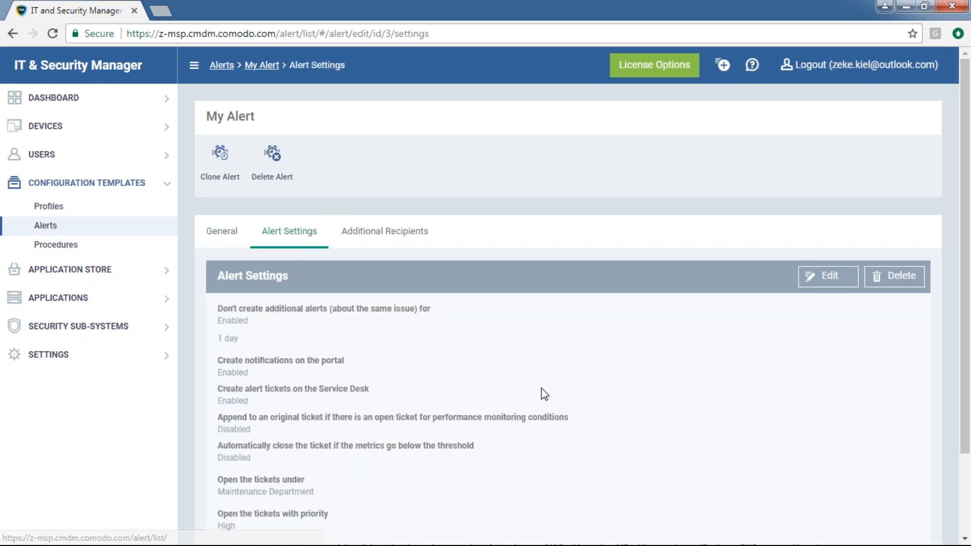
# Make My Alert's settings editable and check the suppression durations, keeping 1 day
pyautogui.click(811, 283)
pyautogui.scroll(-3, 599, 397)
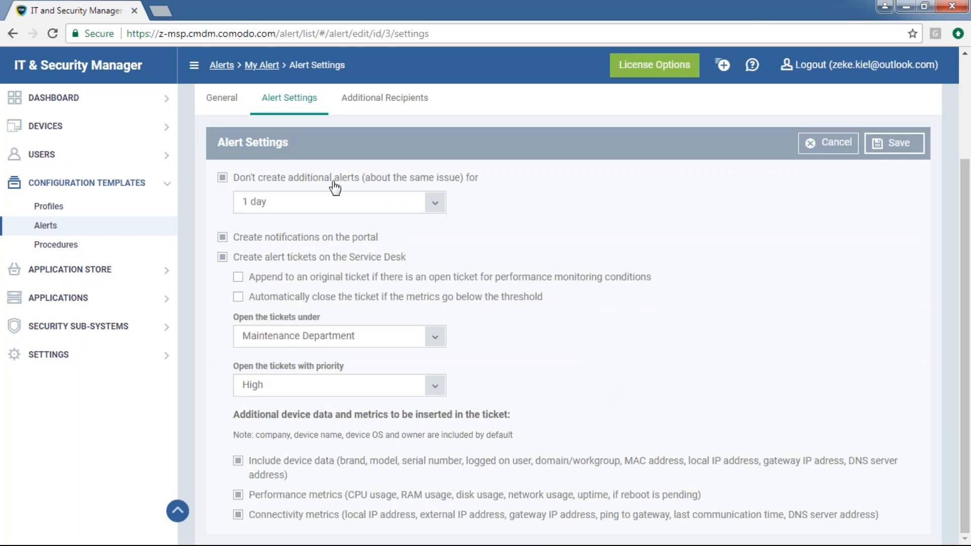
pyautogui.moveTo(520, 183); pyautogui.dragTo(230, 178)
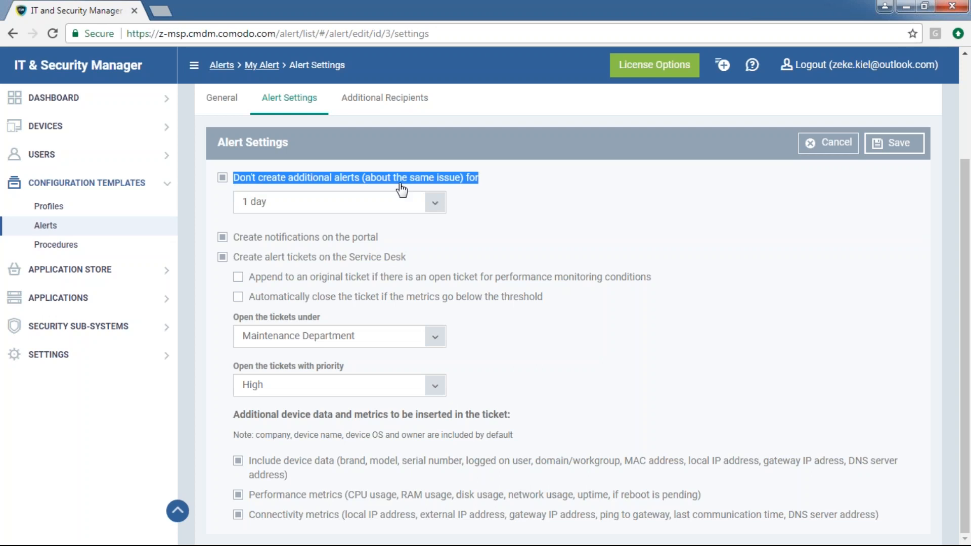
pyautogui.click(433, 202)
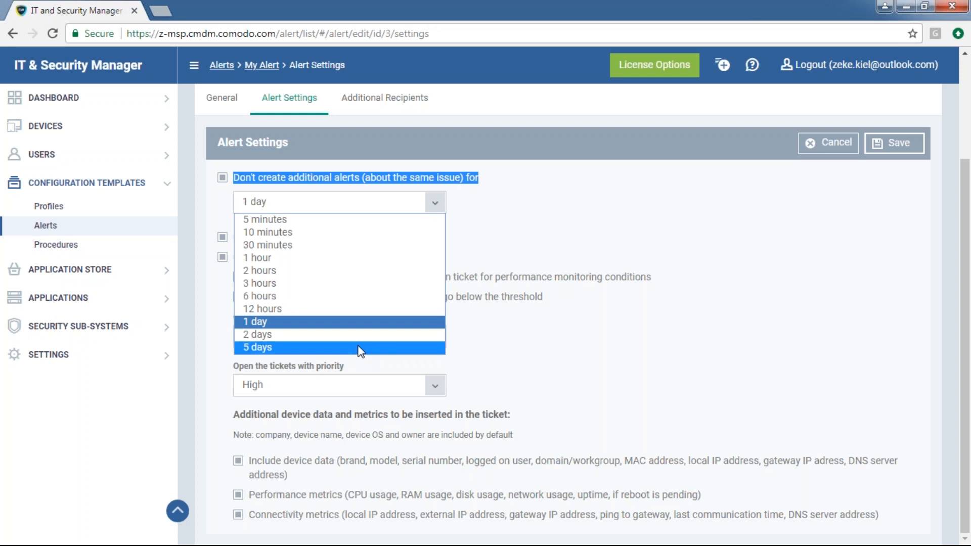
pyautogui.click(630, 328)
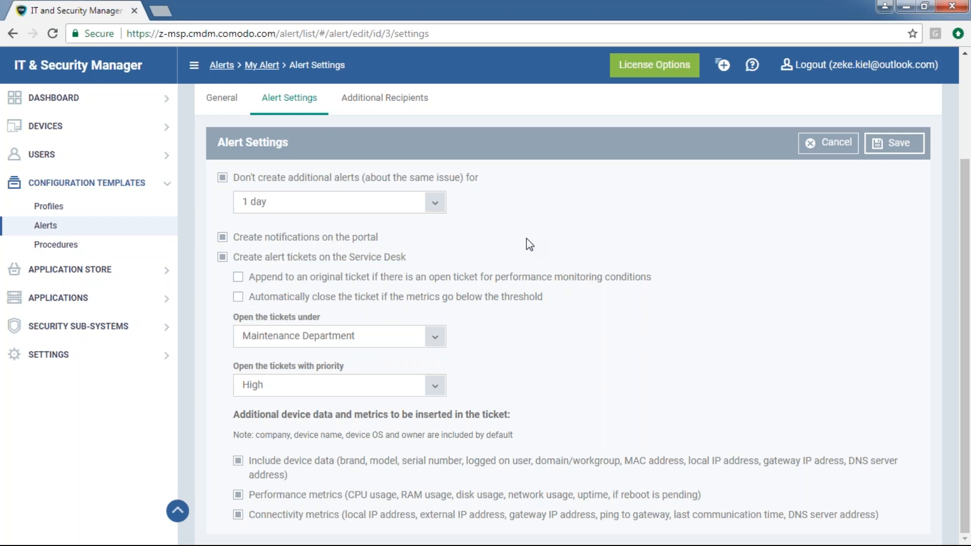
# Load one.comodo.com in a new browser tab
pyautogui.click(162, 13)
pyautogui.write('one.comodo.com')
pyautogui.press('Return')
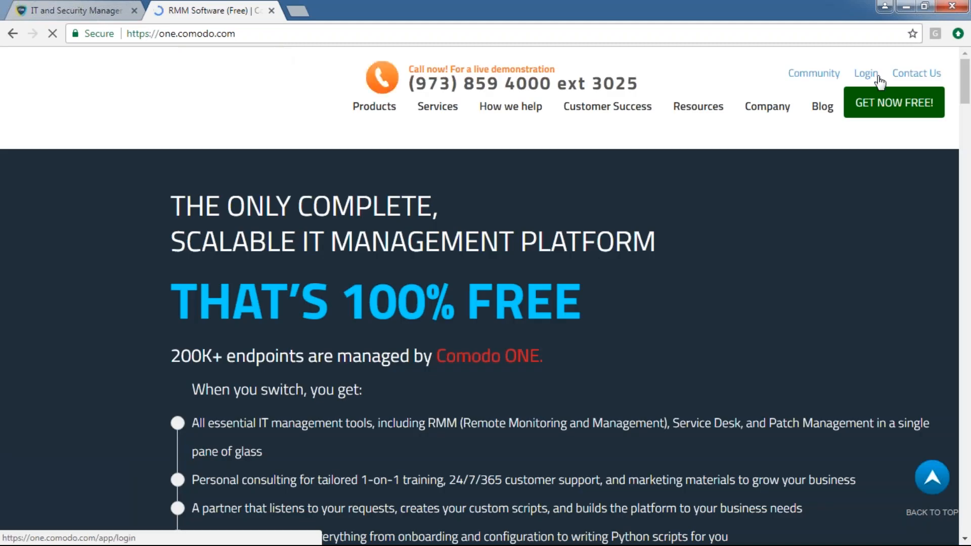
# Log in to the Comodo ONE portal, list notifications, and open the latest performance monitoring warning
pyautogui.click(879, 80)
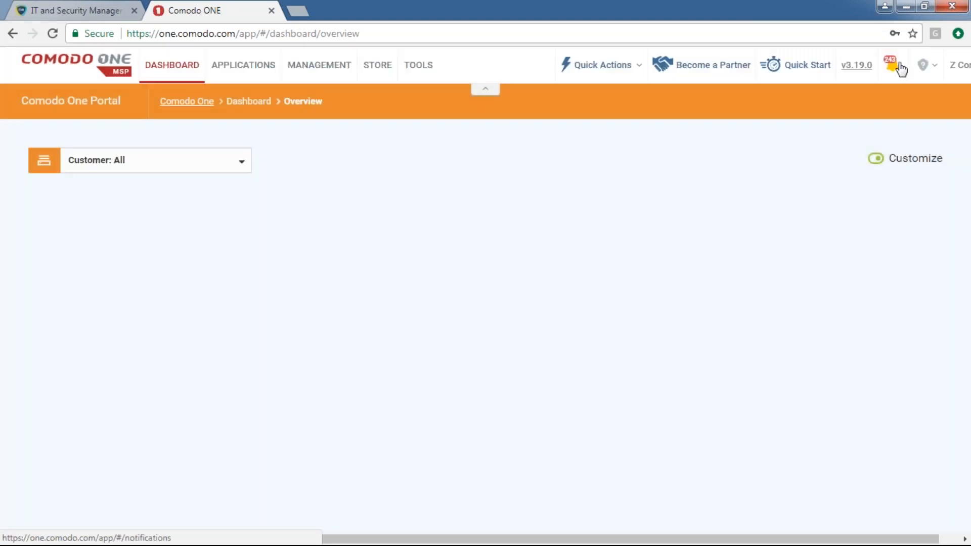
pyautogui.click(890, 66)
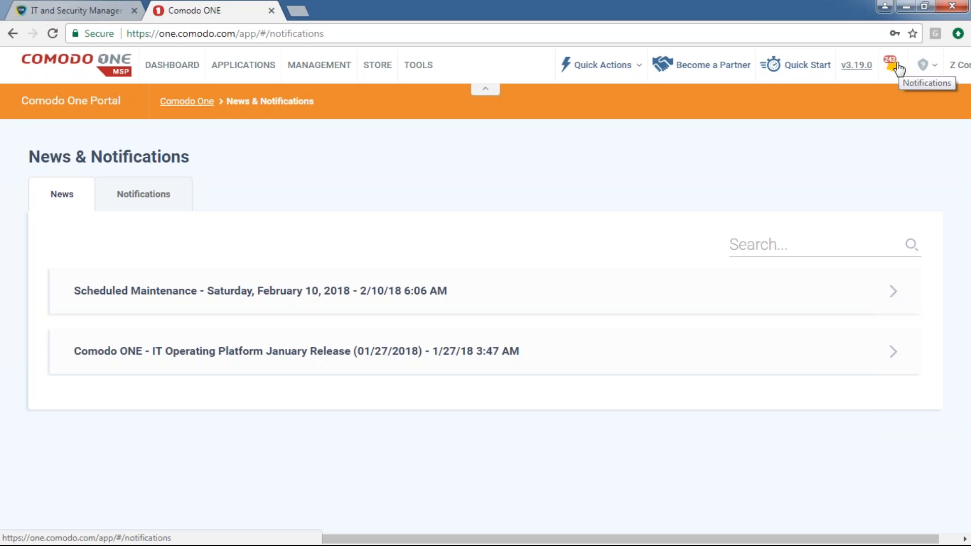
pyautogui.click(146, 194)
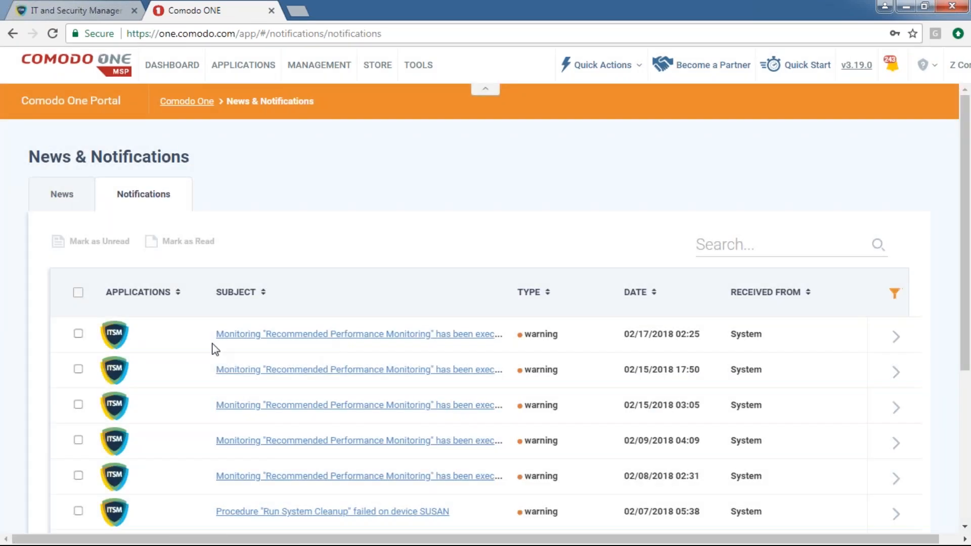
pyautogui.click(298, 342)
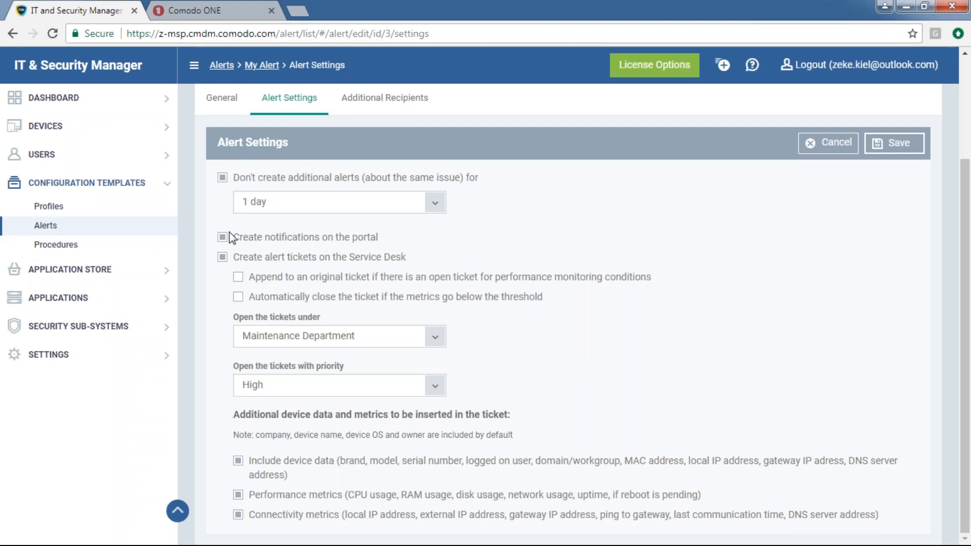
# Review the Service Desk ticket options, toggling append-to-open-ticket on and back off
pyautogui.moveTo(416, 258); pyautogui.dragTo(237, 263)
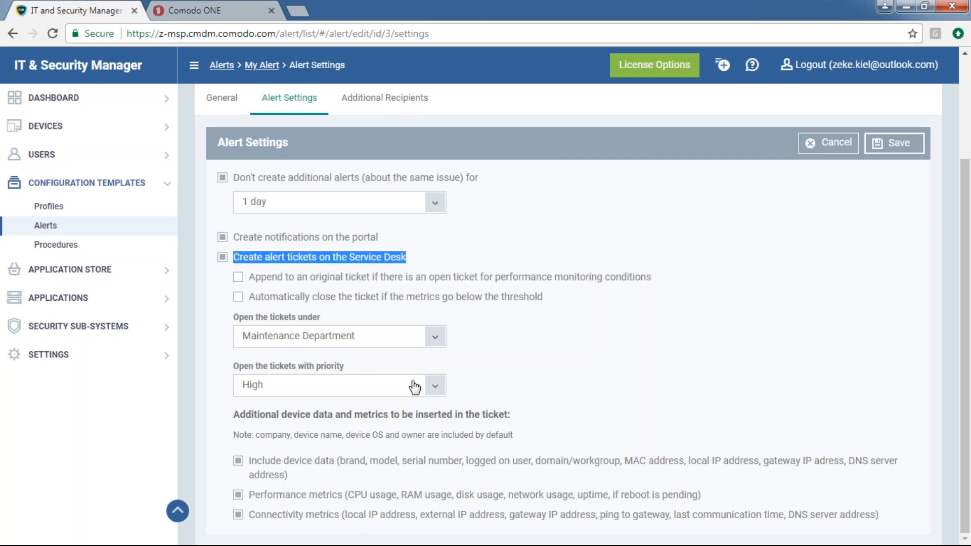
pyautogui.click(642, 278)
pyautogui.moveTo(667, 277); pyautogui.dragTo(260, 283)
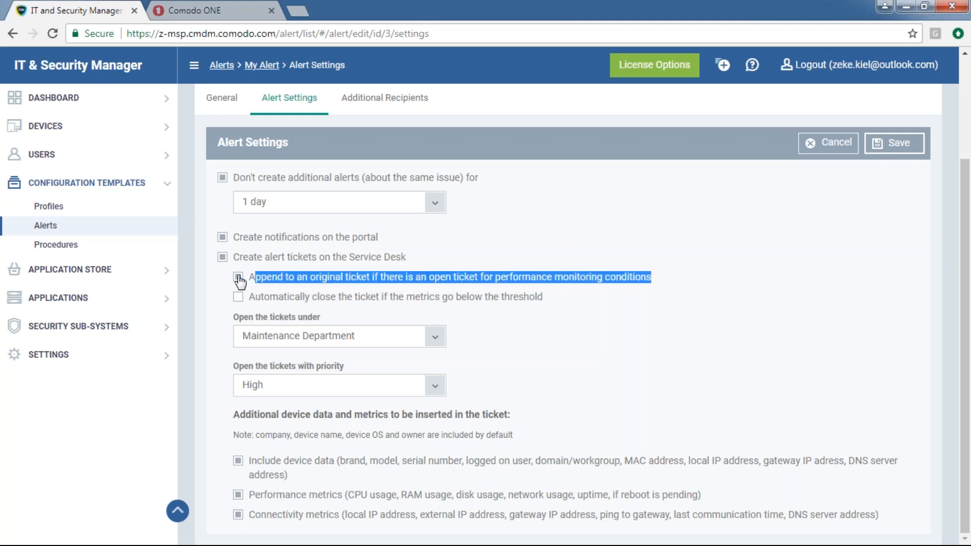
pyautogui.click(238, 277)
pyautogui.moveTo(560, 294); pyautogui.dragTo(248, 306)
pyautogui.click(529, 347)
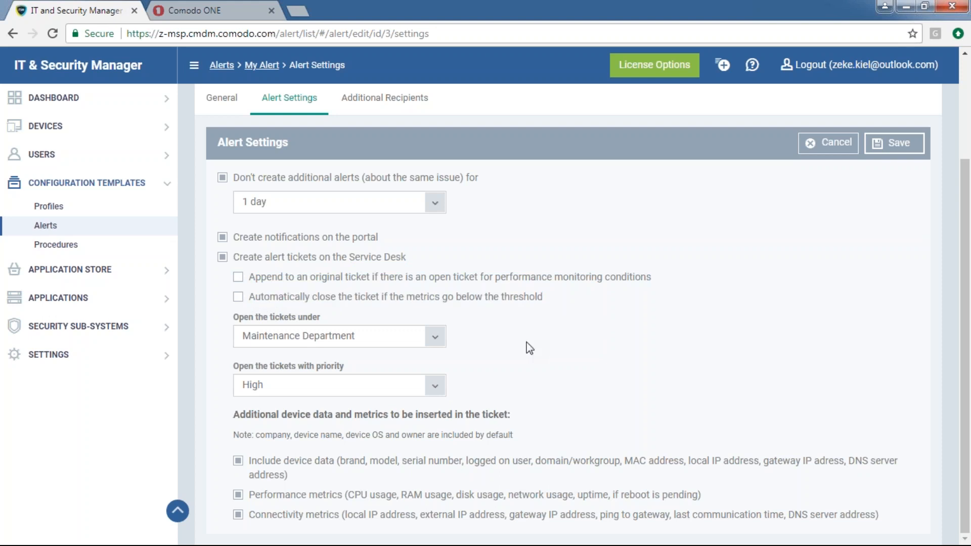
# Check department and priority choices, keeping Maintenance Department and High, then show Additional Recipients
pyautogui.click(430, 337)
pyautogui.click(539, 336)
pyautogui.click(441, 384)
pyautogui.click(590, 384)
pyautogui.click(431, 386)
pyautogui.click(571, 385)
pyautogui.click(384, 98)
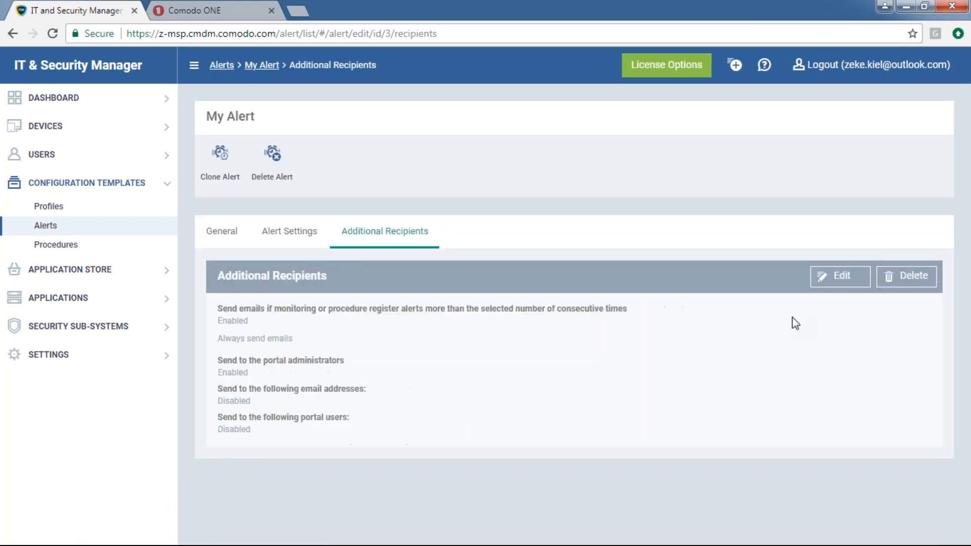
# Make recipients editable and check email frequency thresholds, keeping Always send emails
pyautogui.click(839, 276)
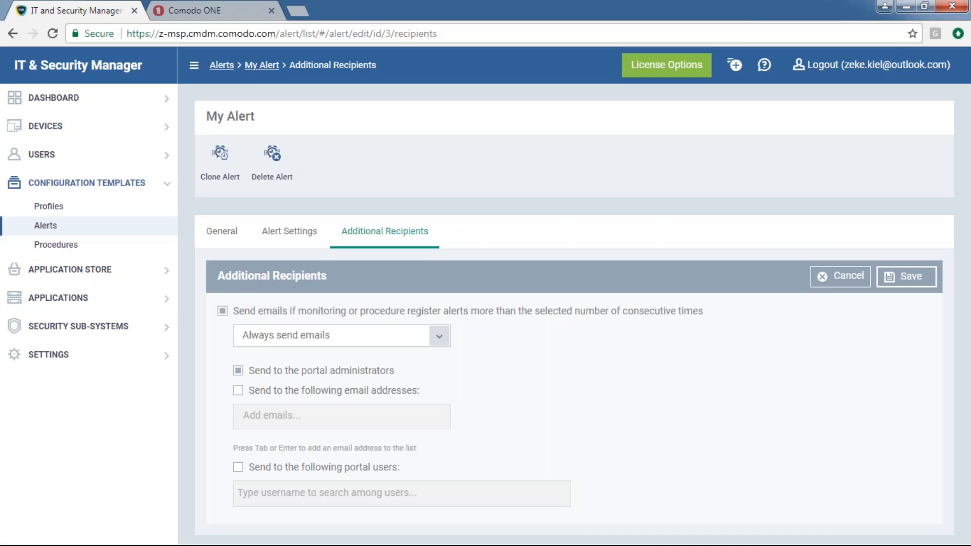
pyautogui.moveTo(263, 311); pyautogui.dragTo(694, 320)
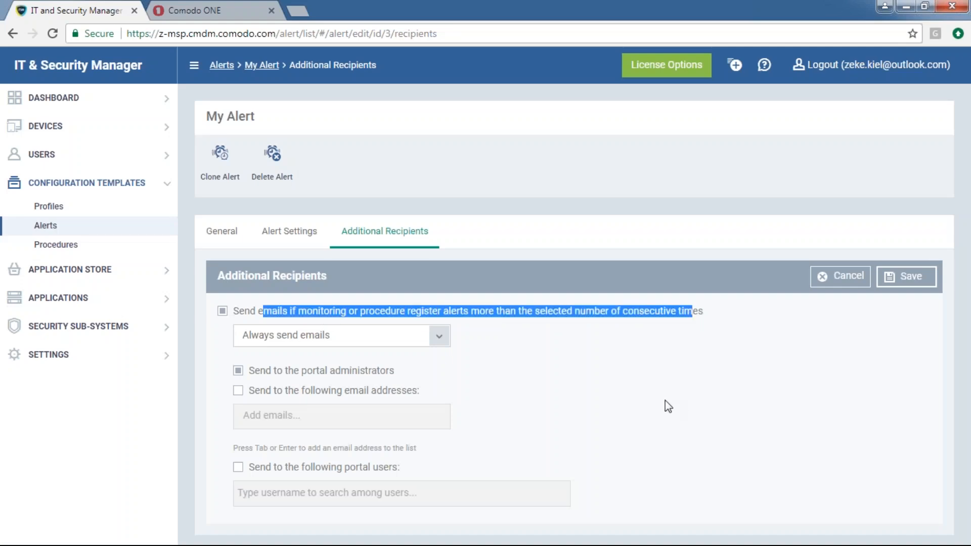
pyautogui.click(541, 349)
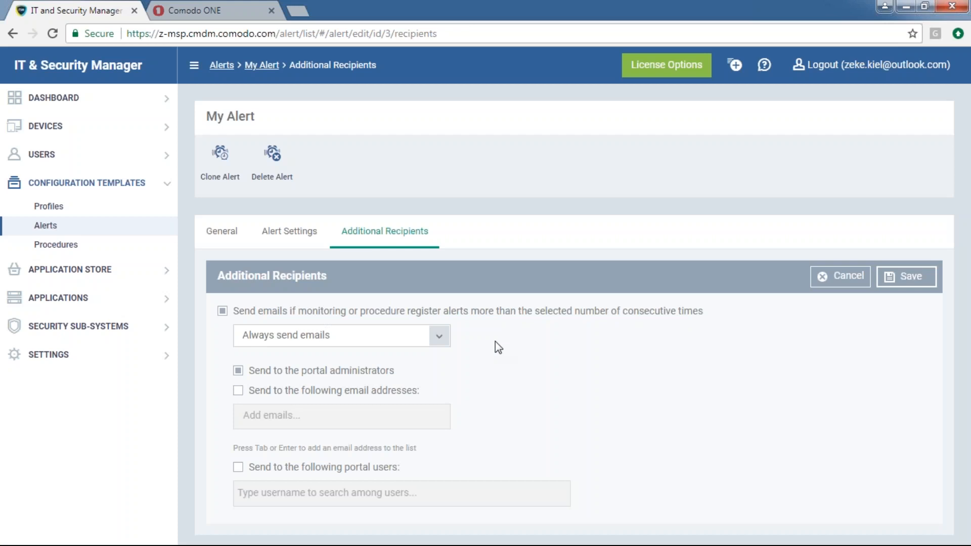
pyautogui.click(438, 335)
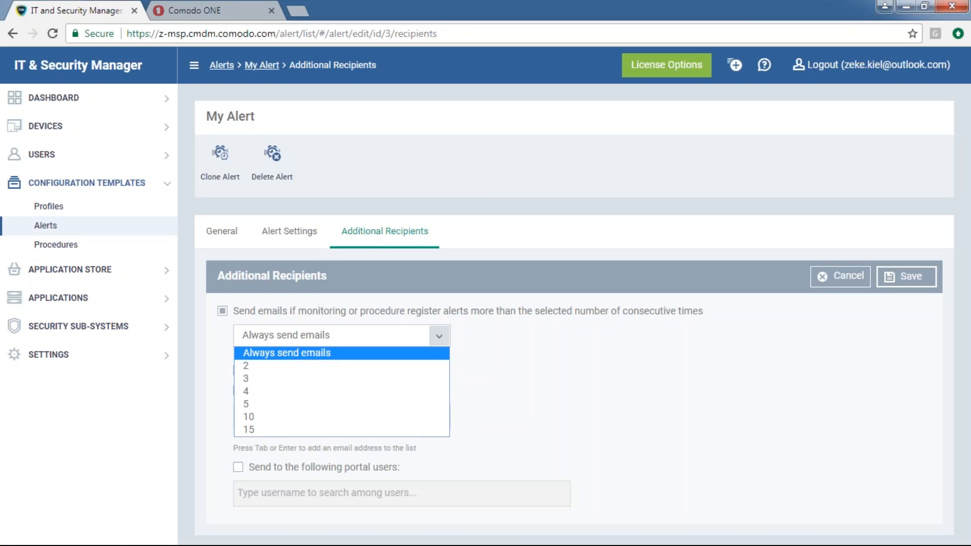
pyautogui.click(439, 336)
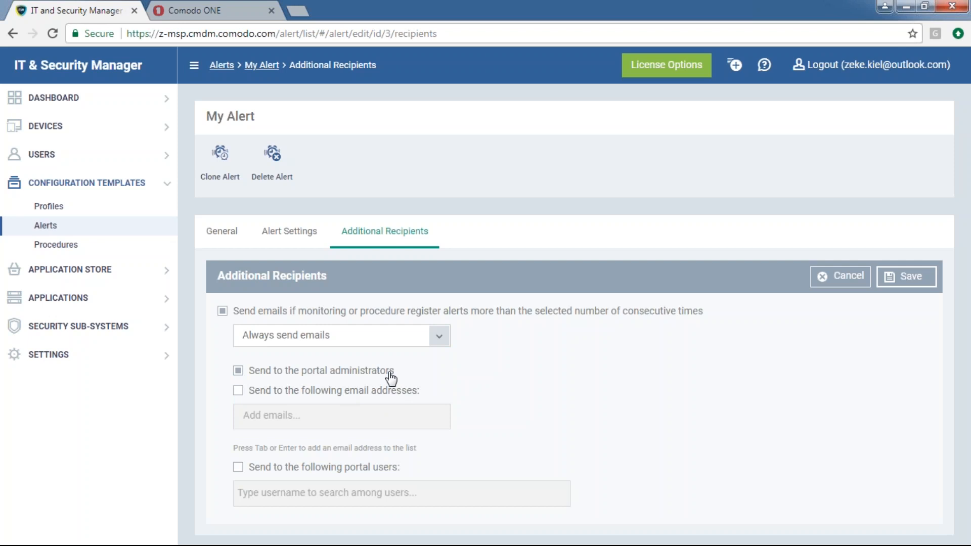
pyautogui.moveTo(393, 371); pyautogui.dragTo(253, 377)
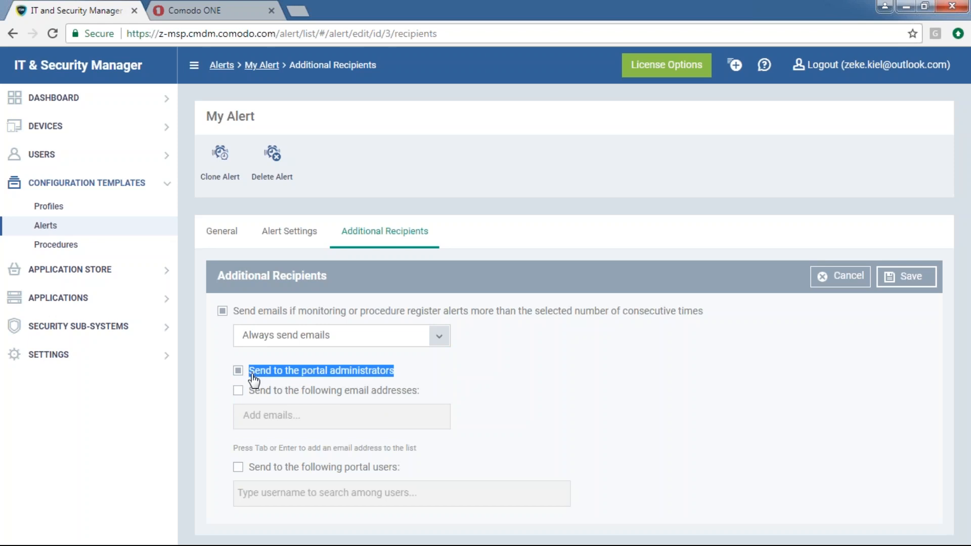
# Enable sending to specific email addresses and to chosen portal users
pyautogui.click(238, 390)
pyautogui.moveTo(472, 393); pyautogui.dragTo(252, 381)
pyautogui.click(363, 410)
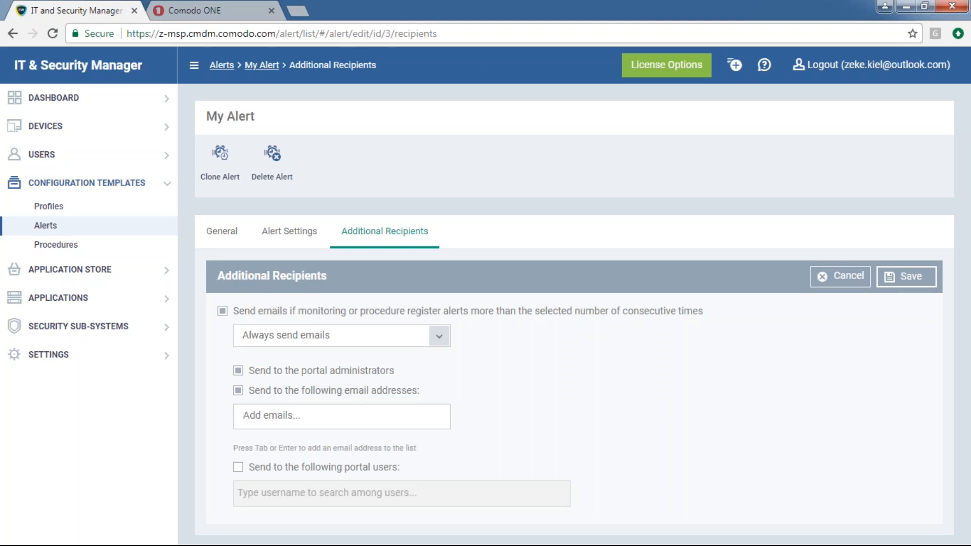
pyautogui.moveTo(418, 473); pyautogui.dragTo(251, 472)
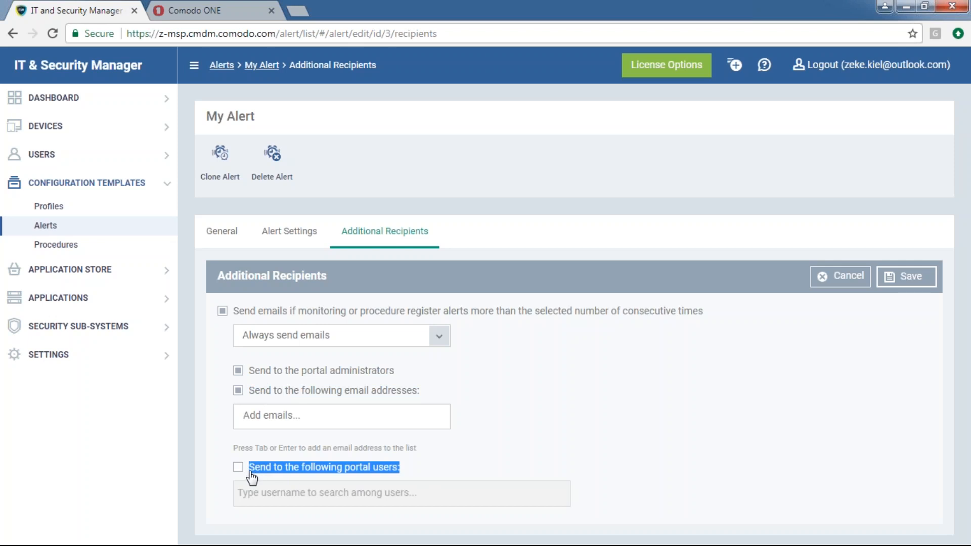
pyautogui.click(238, 467)
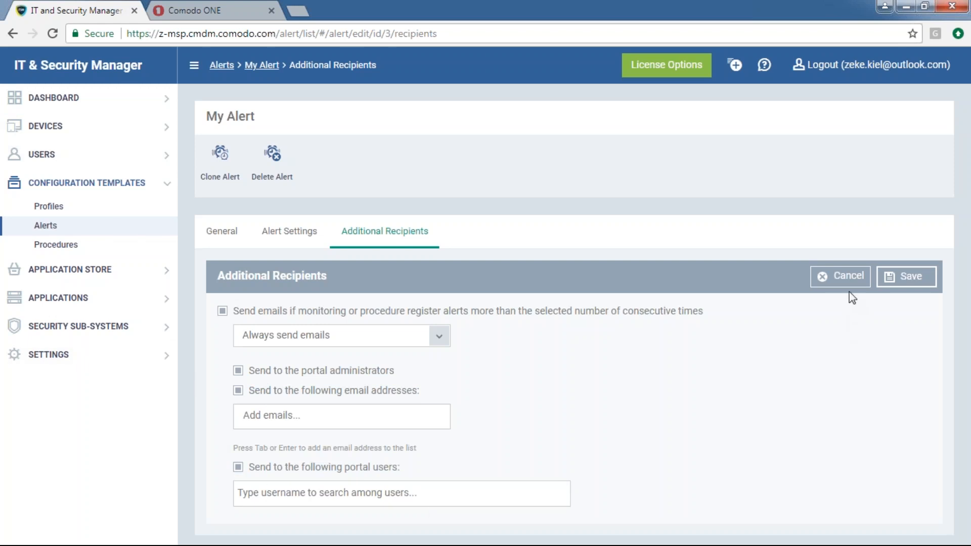
# Leave without saving and go to Configuration Templates > Procedures
pyautogui.click(65, 228)
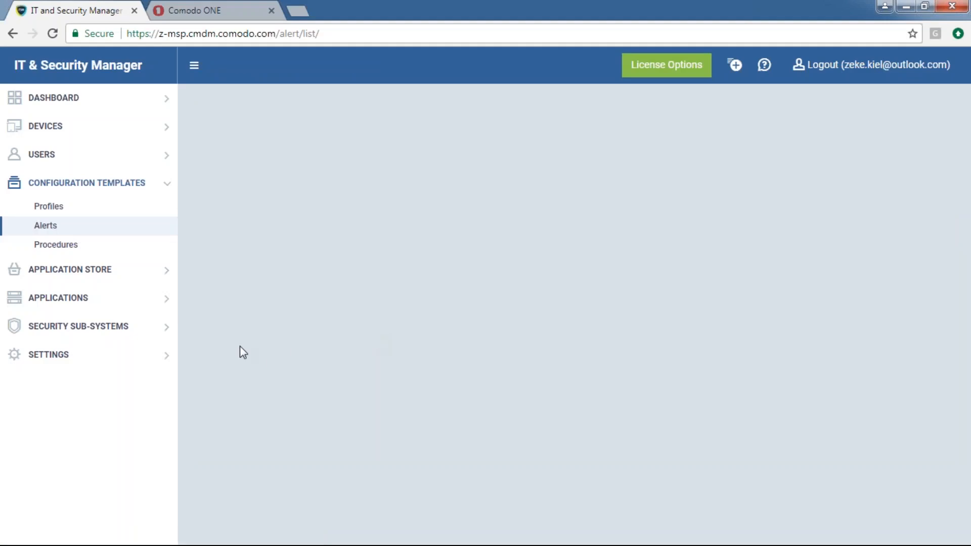
pyautogui.click(86, 268)
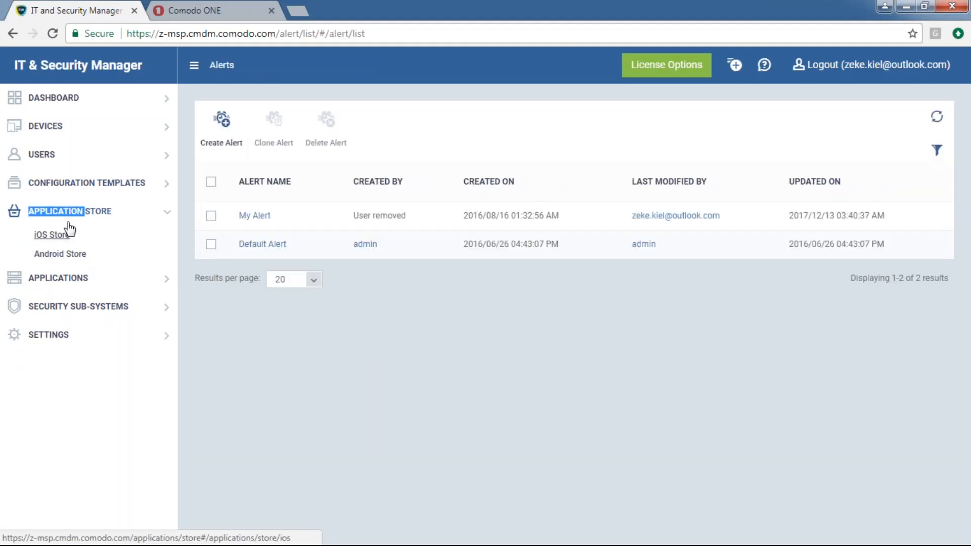
pyautogui.click(66, 183)
pyautogui.click(60, 245)
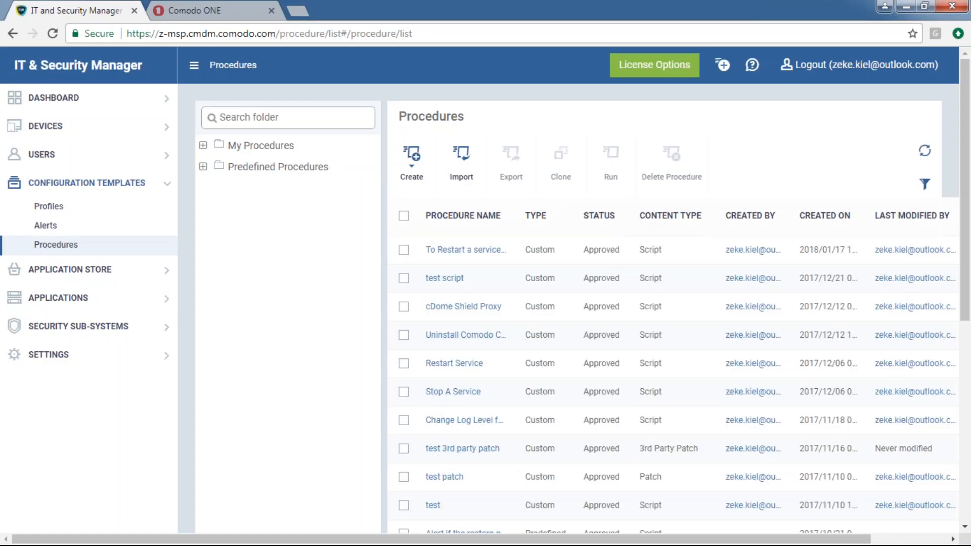
# Glance at the Create procedure options, then open the 'test script' procedure
pyautogui.click(422, 187)
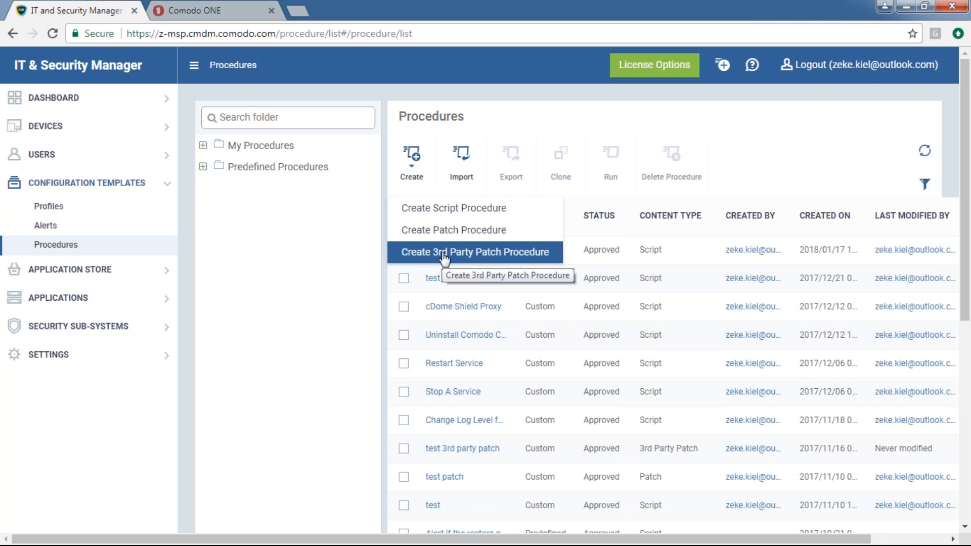
pyautogui.click(337, 278)
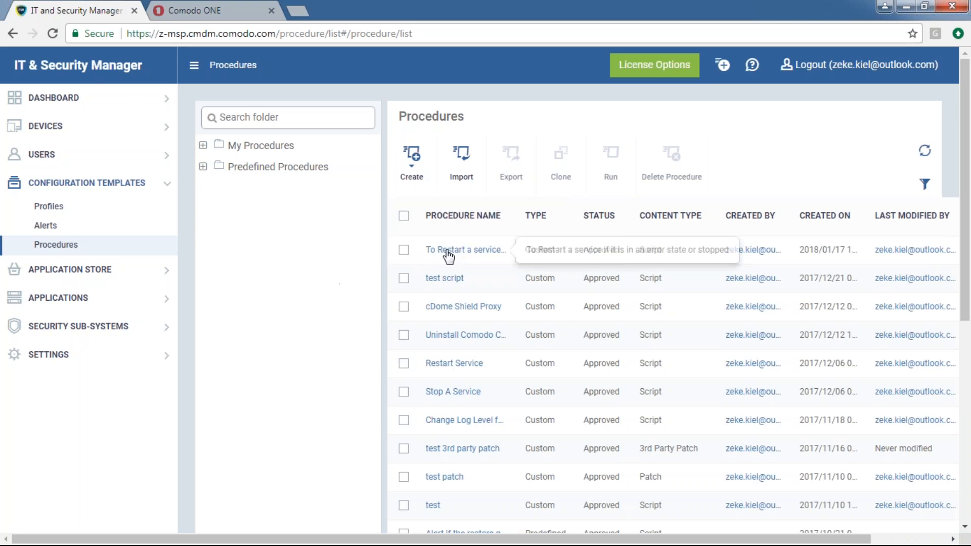
pyautogui.click(455, 281)
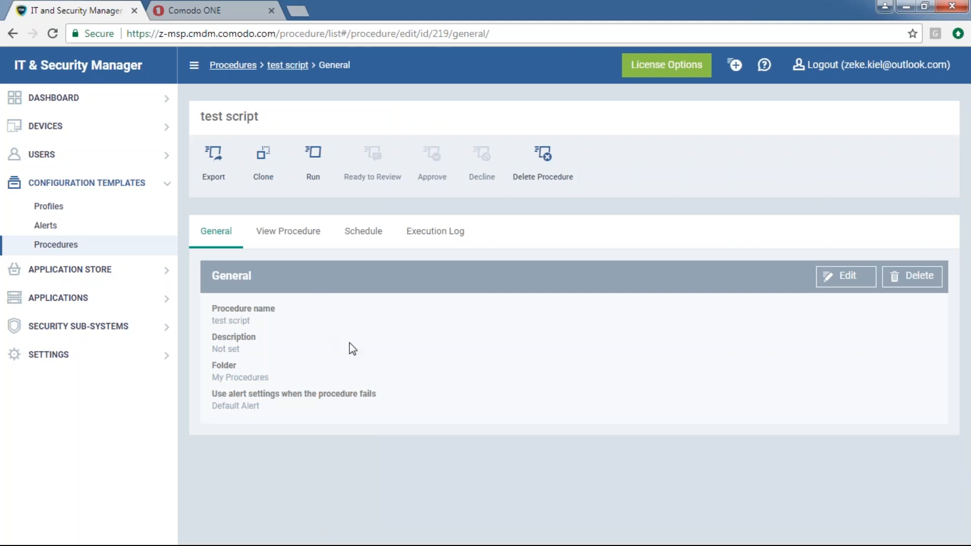
# Make the test script's general details editable and review its name, description and folder choices
pyautogui.click(845, 276)
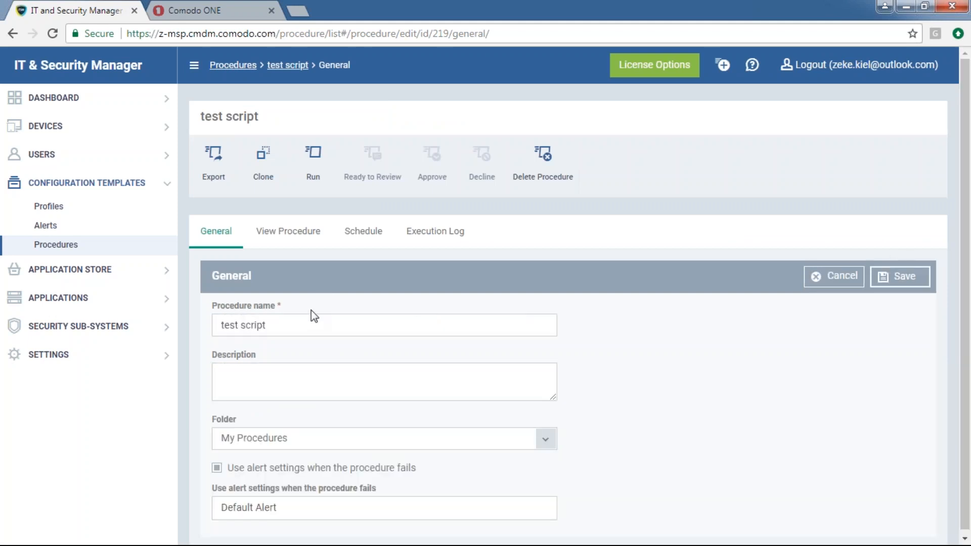
pyautogui.click(372, 314)
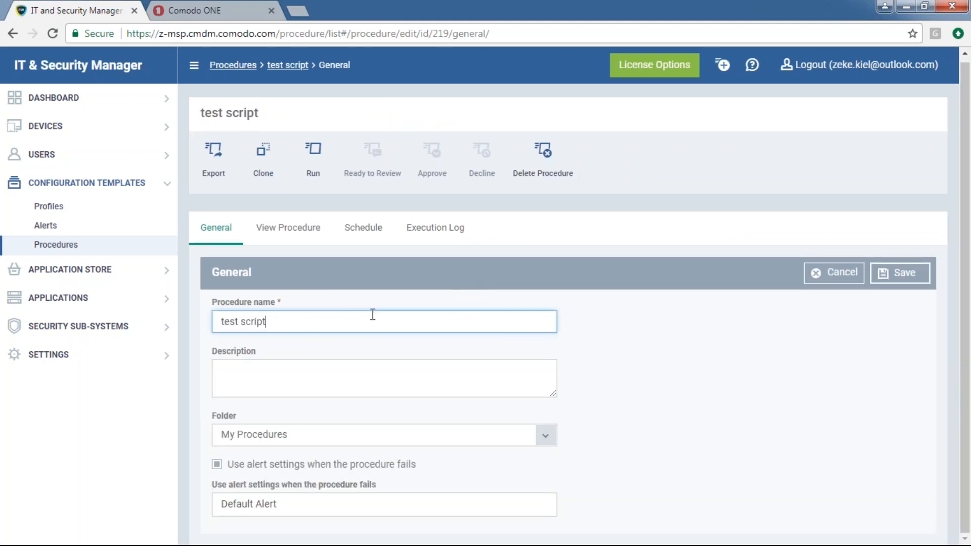
pyautogui.click(641, 317)
pyautogui.click(288, 377)
pyautogui.click(549, 437)
pyautogui.click(690, 426)
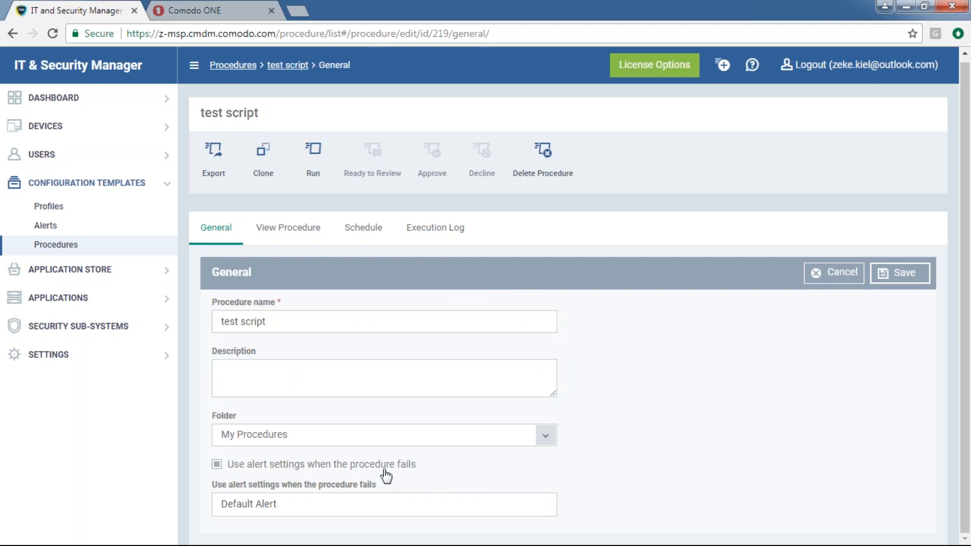
# Set the failure alert to My Alert, view the Python code, and open a blank new tab
pyautogui.moveTo(395, 484); pyautogui.dragTo(316, 488)
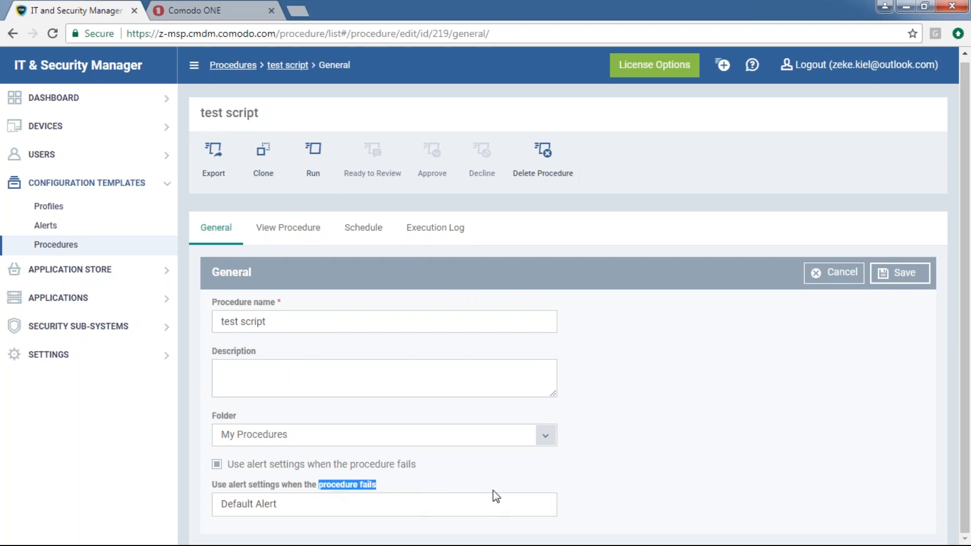
pyautogui.click(335, 505)
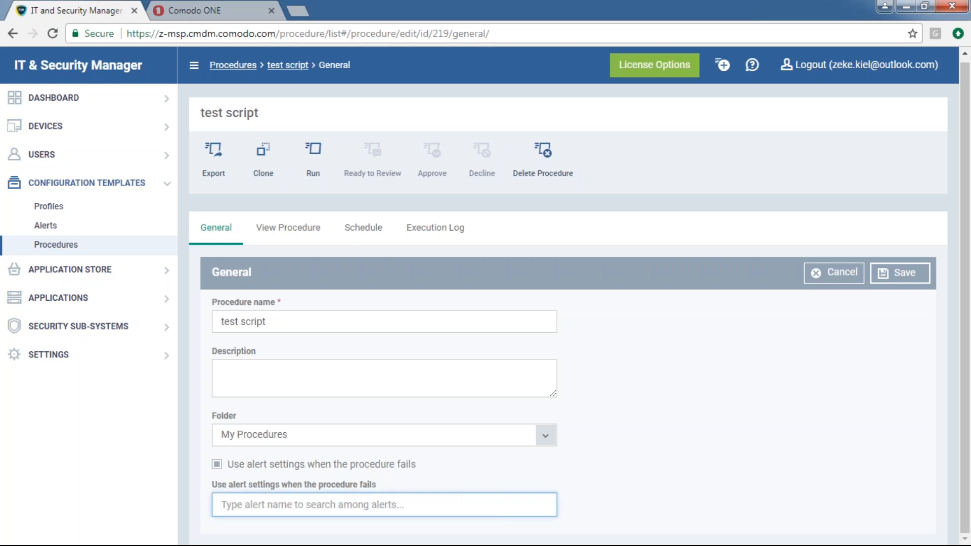
pyautogui.click(697, 473)
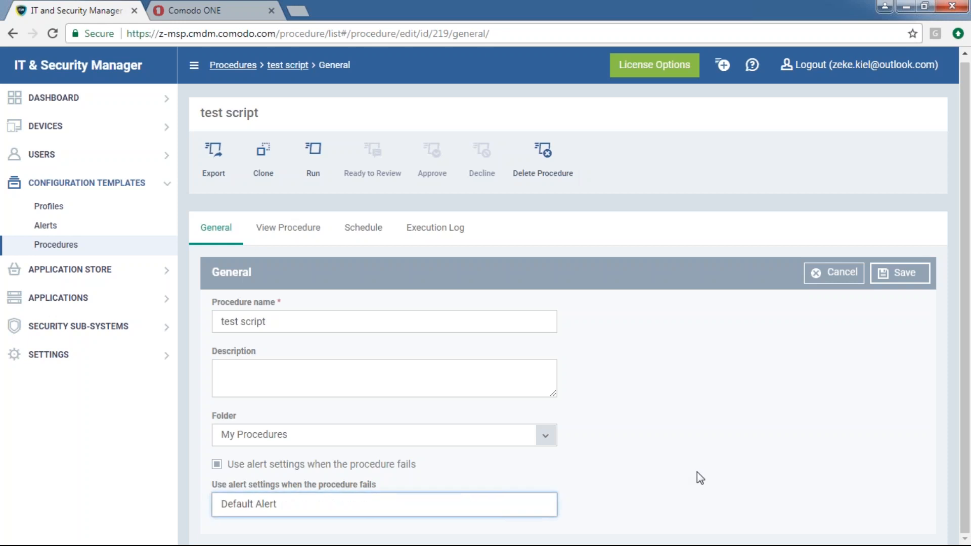
pyautogui.click(432, 515)
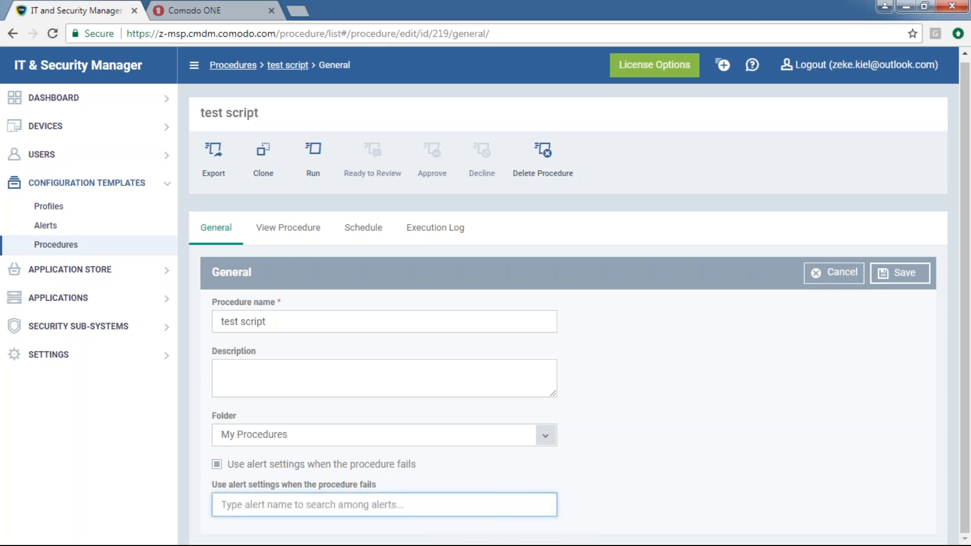
pyautogui.write('my')
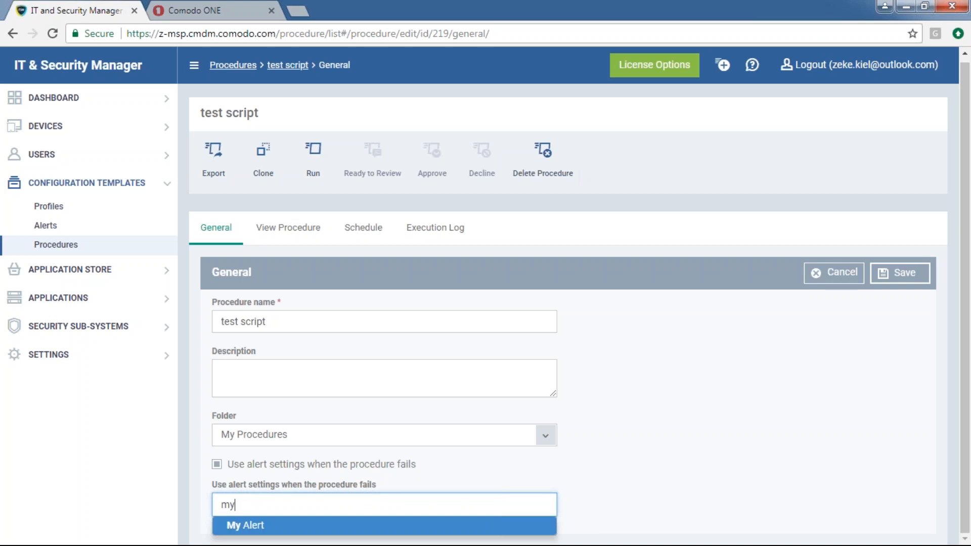
pyautogui.click(431, 527)
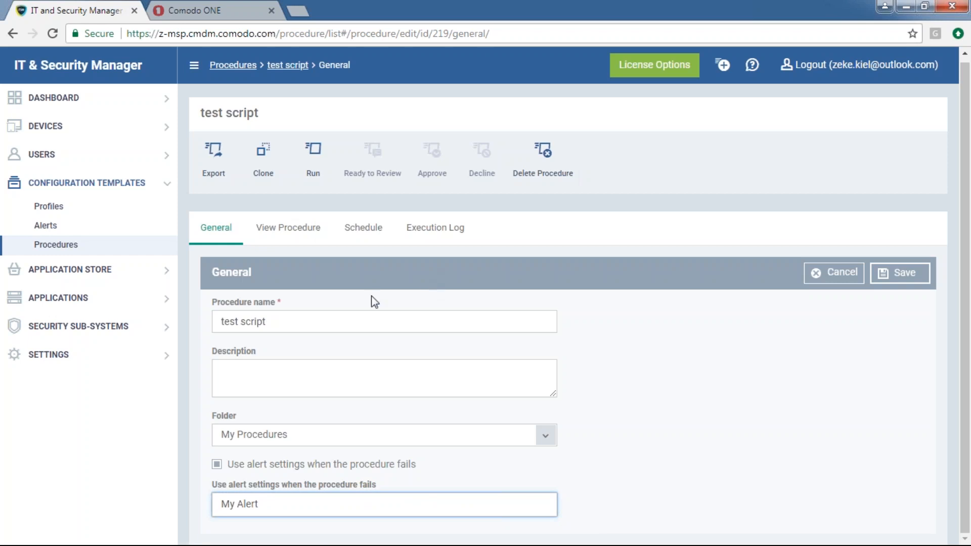
pyautogui.click(743, 380)
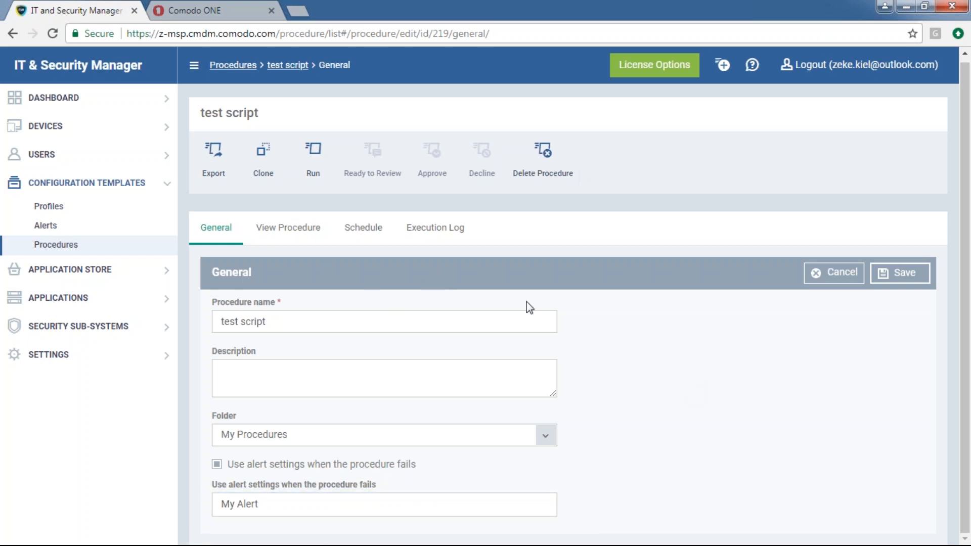
pyautogui.click(288, 228)
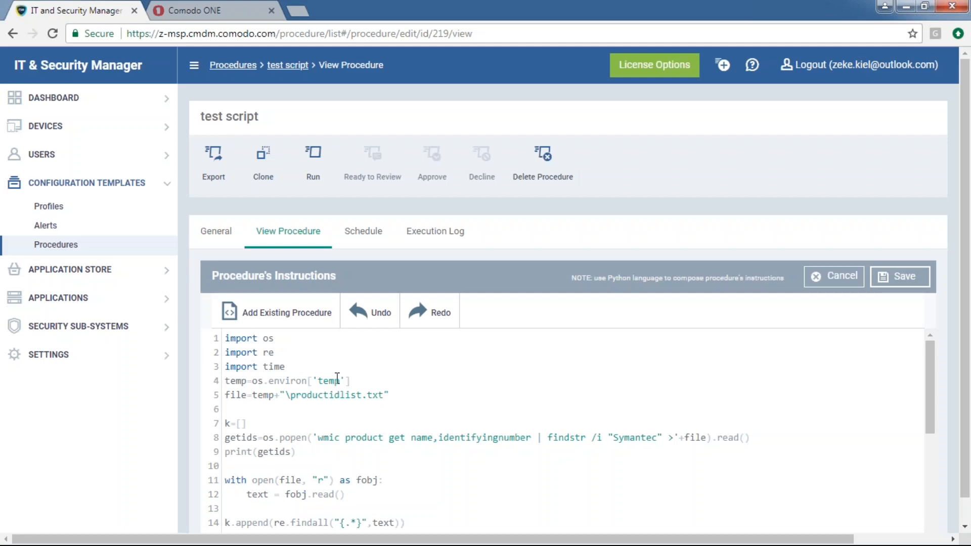
pyautogui.click(298, 11)
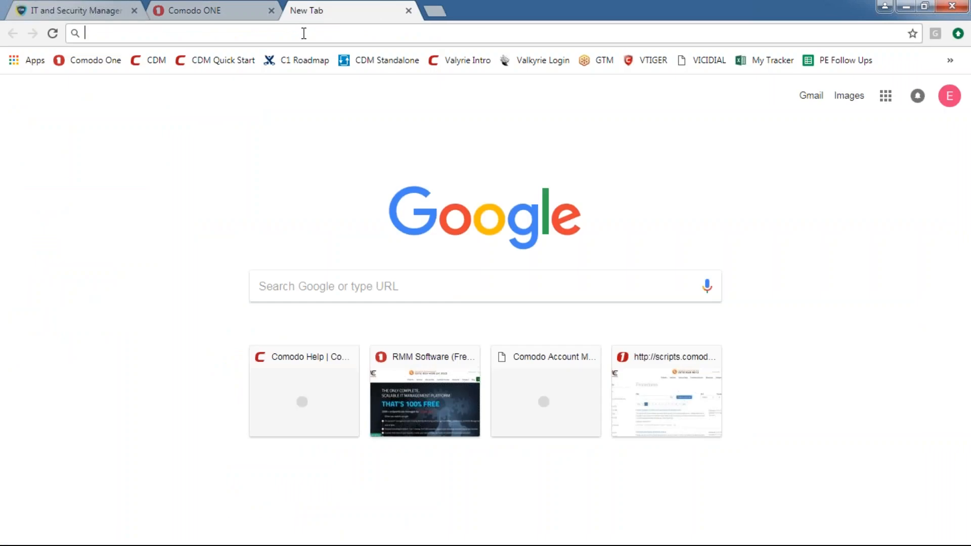
# Go to scripts.comodo.com and search script titles for 'uninstall mcafee'
pyautogui.write('scripts.comodo.com')
pyautogui.press('Return')
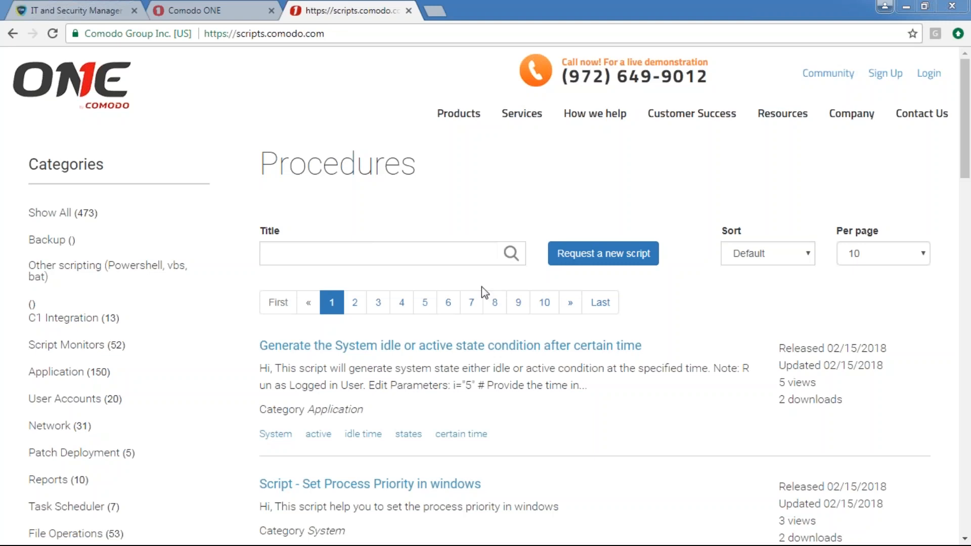
pyautogui.click(268, 254)
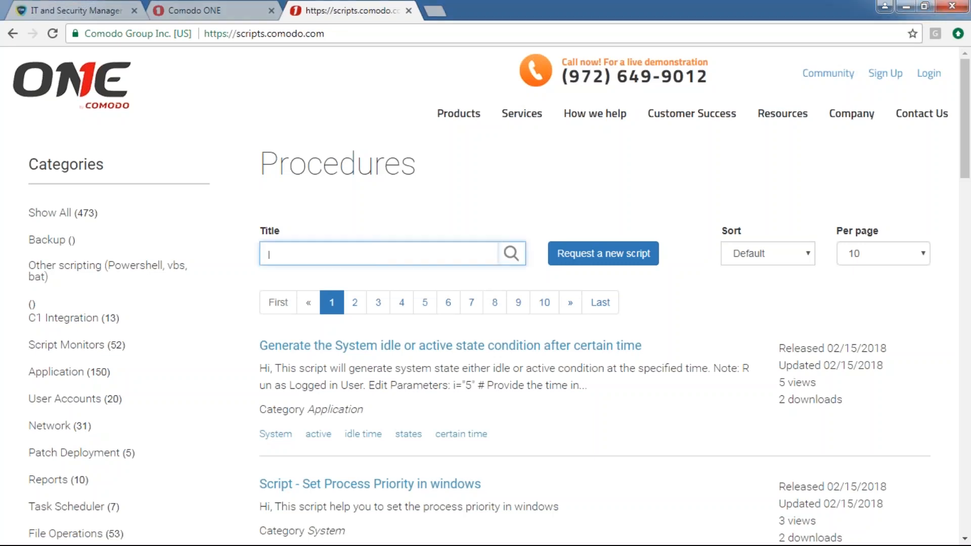
pyautogui.write('unins')
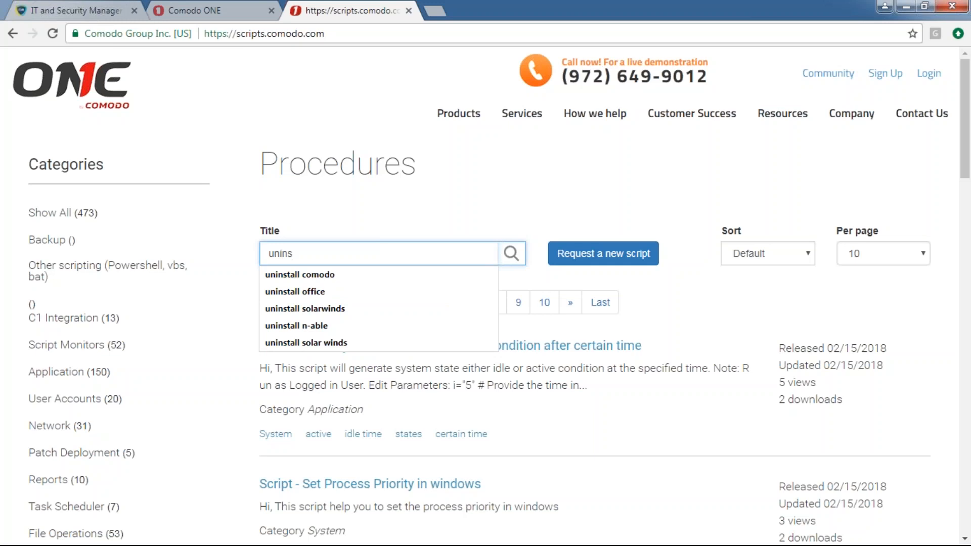
pyautogui.write('tall mcafee')
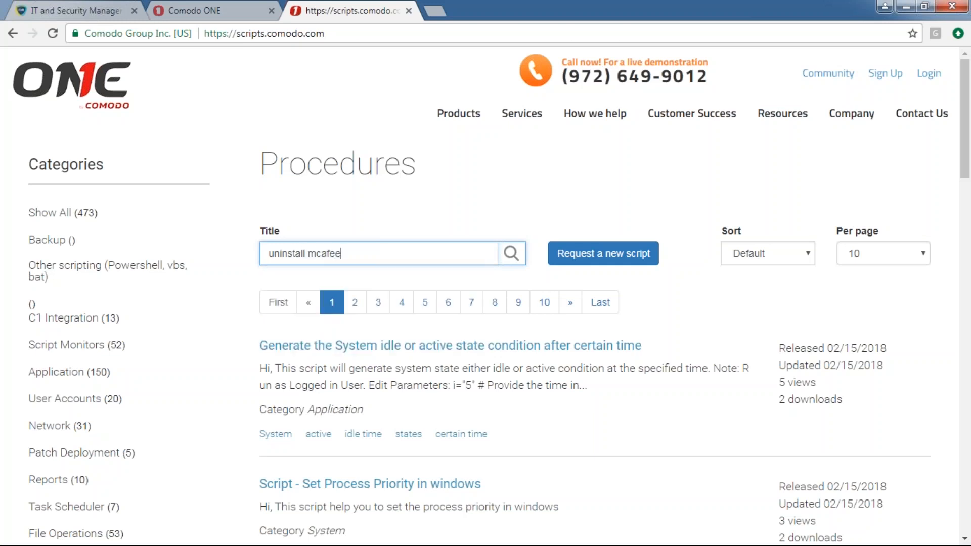
pyautogui.press('Return')
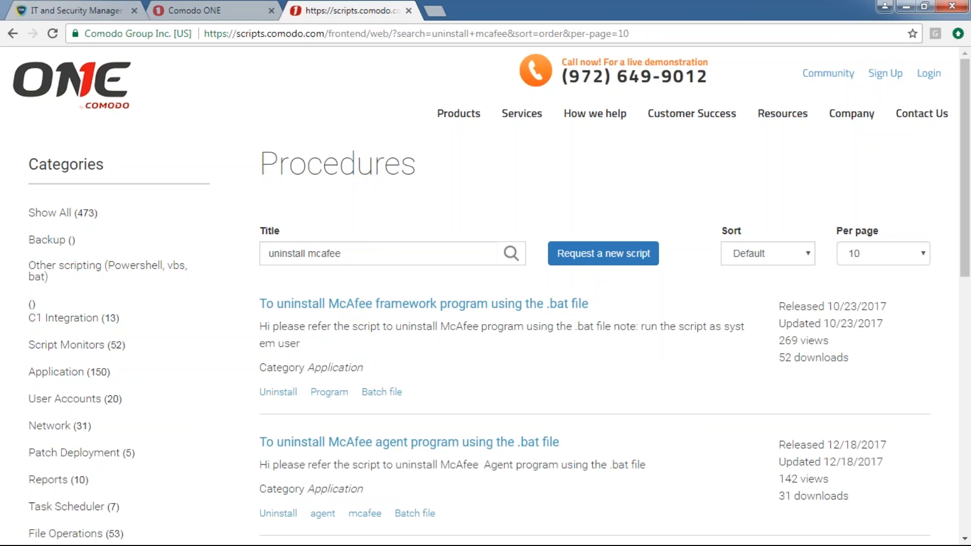
# Open the 'To uninstall McAfee framework program using the .bat file' script
pyautogui.scroll(-5, 448, 282)
pyautogui.scroll(5, 448, 281)
pyautogui.tripleClick(379, 253)
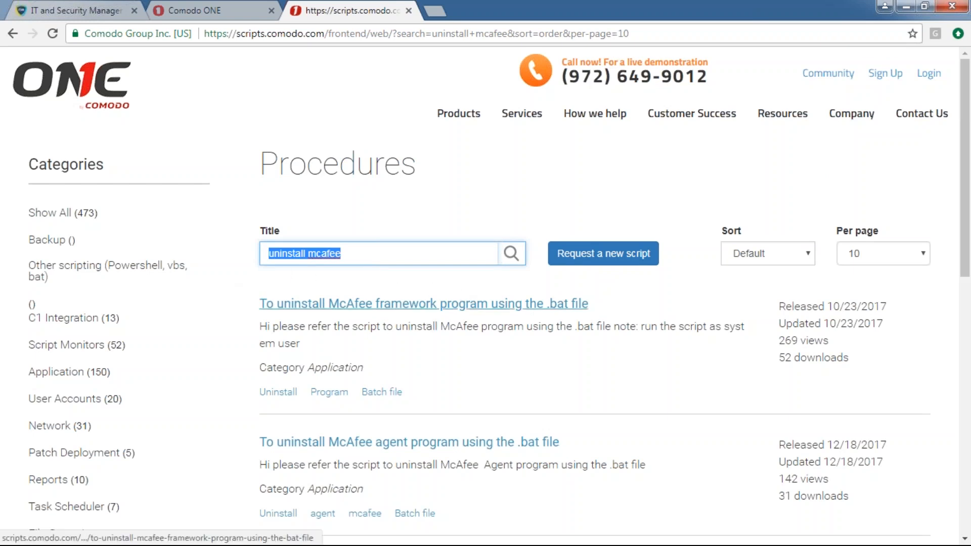
pyautogui.click(423, 304)
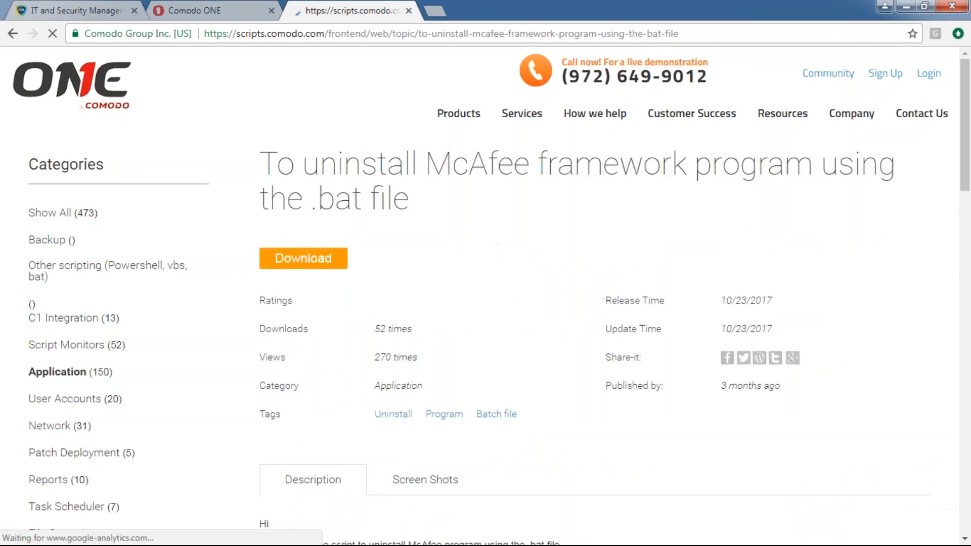
# Copy the McAfee framework uninstall script code and return to the IT & Security Manager tab
pyautogui.scroll(-2, 509, 330)
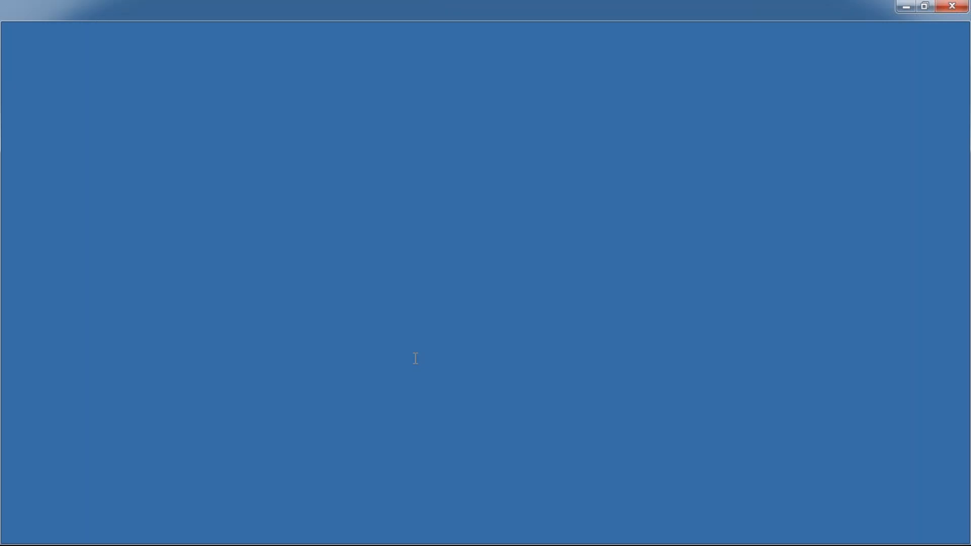
pyautogui.hotkey('ctrl', 'a')
pyautogui.click(415, 358)
pyautogui.hotkey('ctrl', 'a')
pyautogui.hotkey('ctrl', 'c')
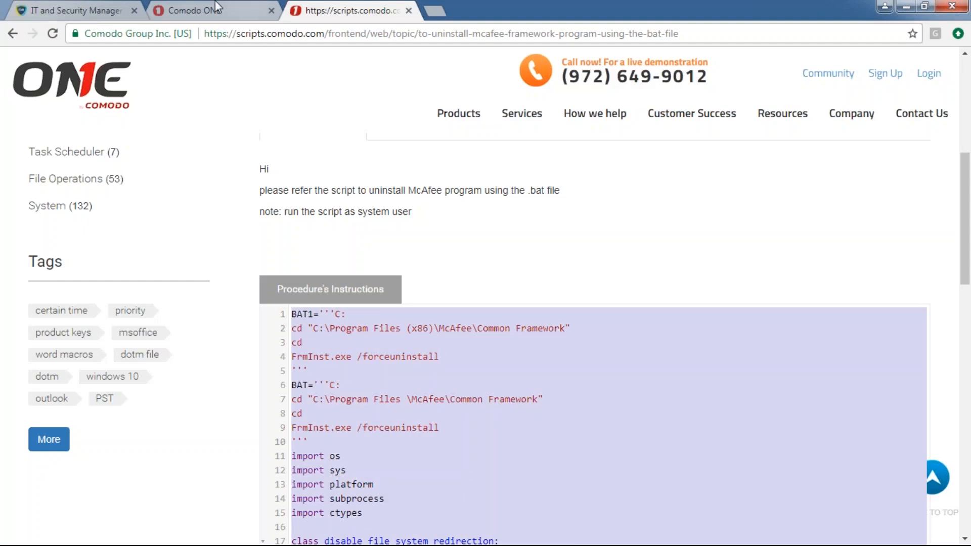
pyautogui.click(103, 10)
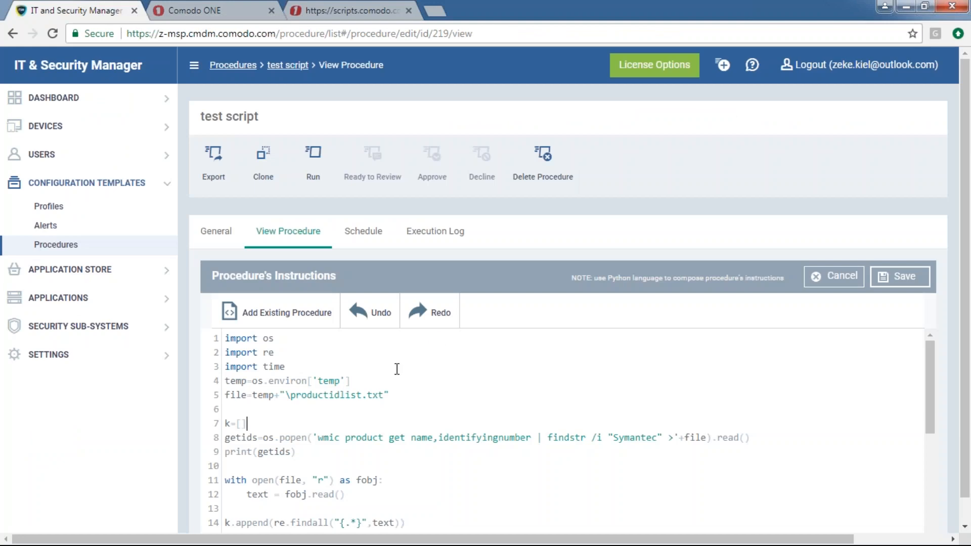
# Replace the test script's code with the pasted McAfee framework uninstall script
pyautogui.scroll(-5, 435, 371)
pyautogui.scroll(5, 439, 371)
pyautogui.hotkey('ctrl', 'a')
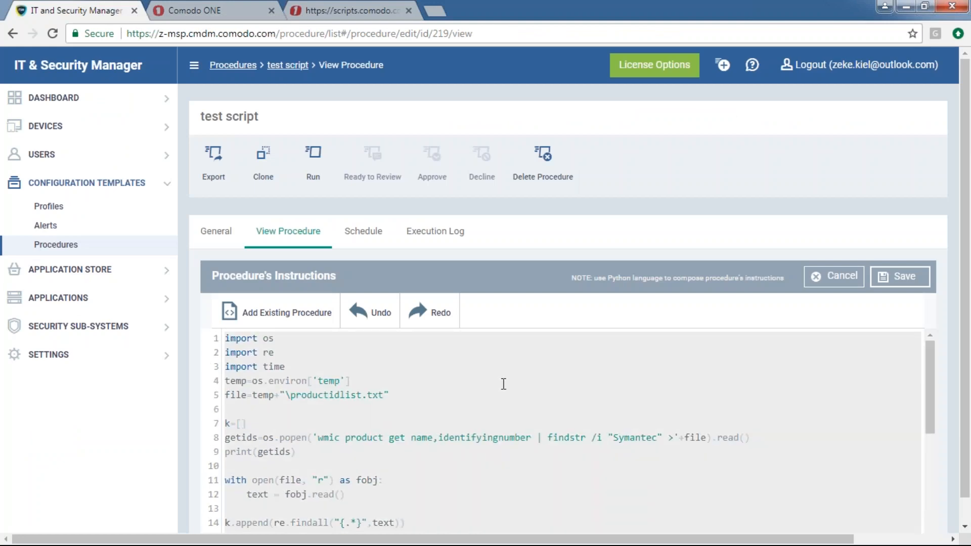
pyautogui.hotkey('ctrl', 'v')
# Open the Procedures list in a new tab and switch to it
pyautogui.scroll(15, 506, 385)
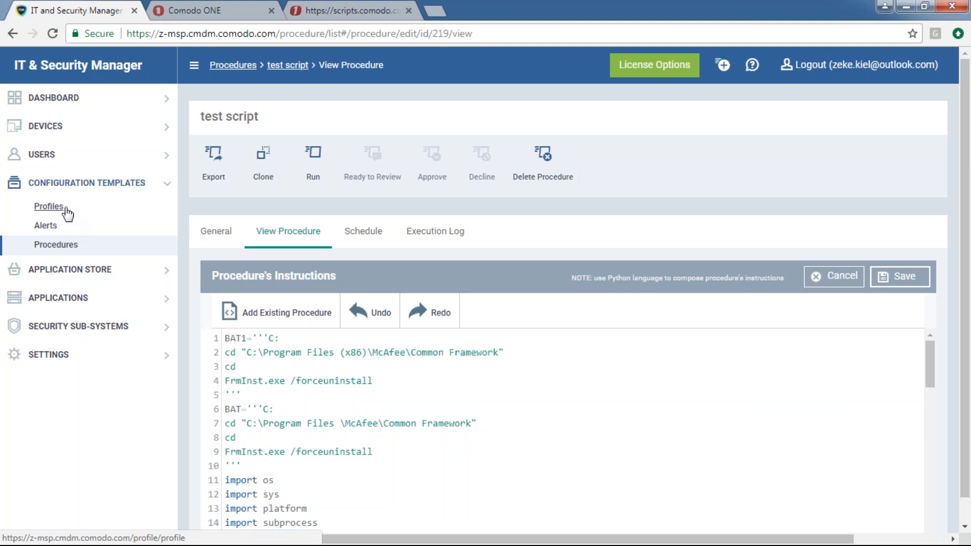
pyautogui.rightClick(57, 244)
pyautogui.click(91, 253)
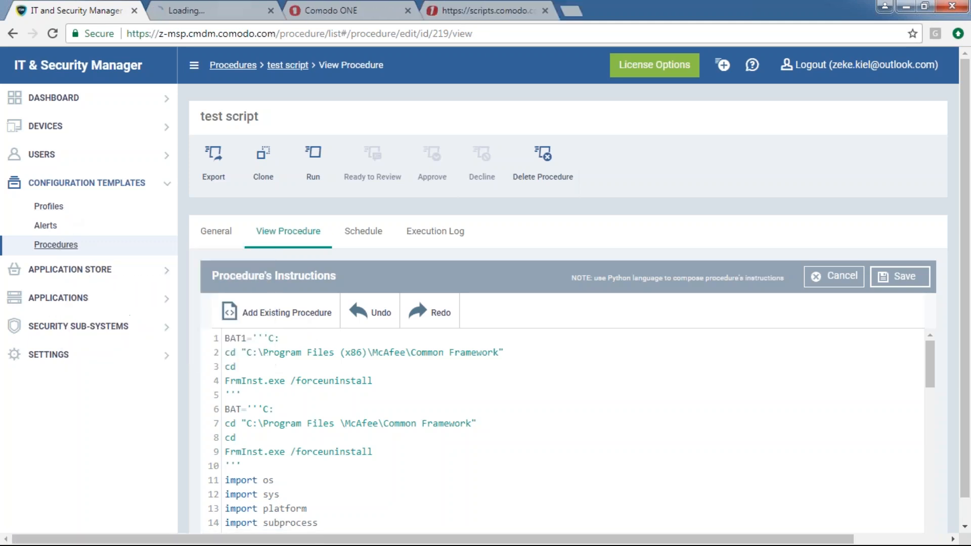
pyautogui.hotkey('ctrl', 'Tab')
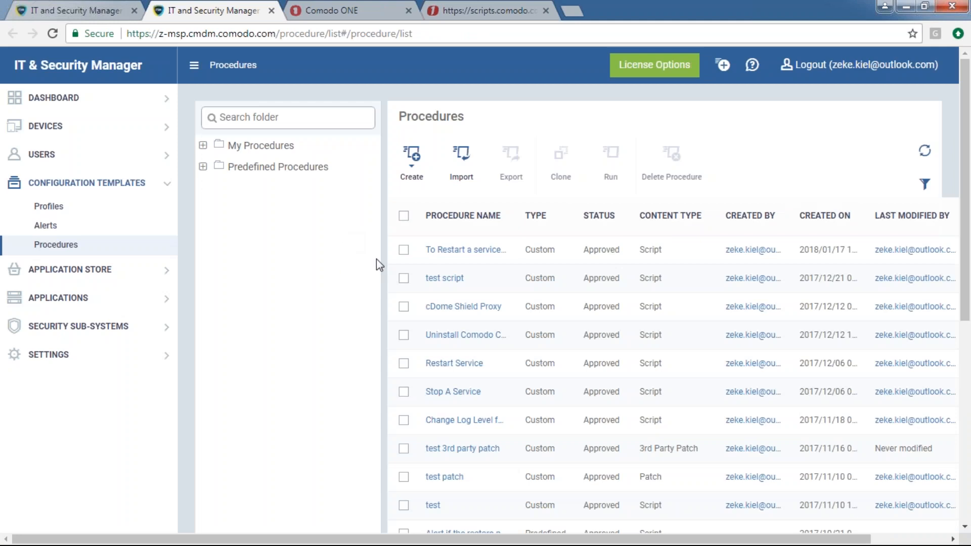
# Expand Predefined Procedures and close the Comodo ONE tab, leaving the McAfee script page
pyautogui.click(207, 170)
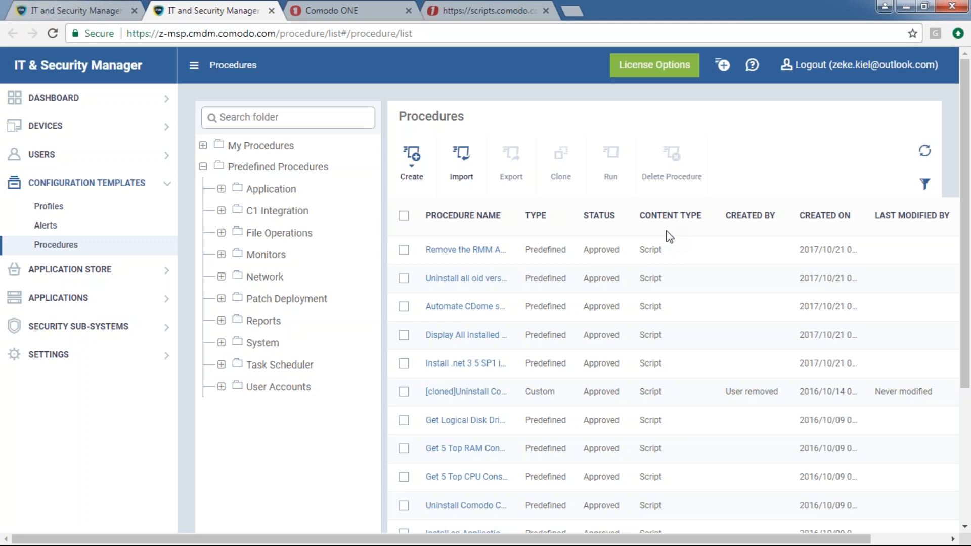
pyautogui.click(394, 8)
pyautogui.click(481, 6)
pyautogui.click(399, 9)
pyautogui.click(408, 11)
pyautogui.scroll(7, 408, 155)
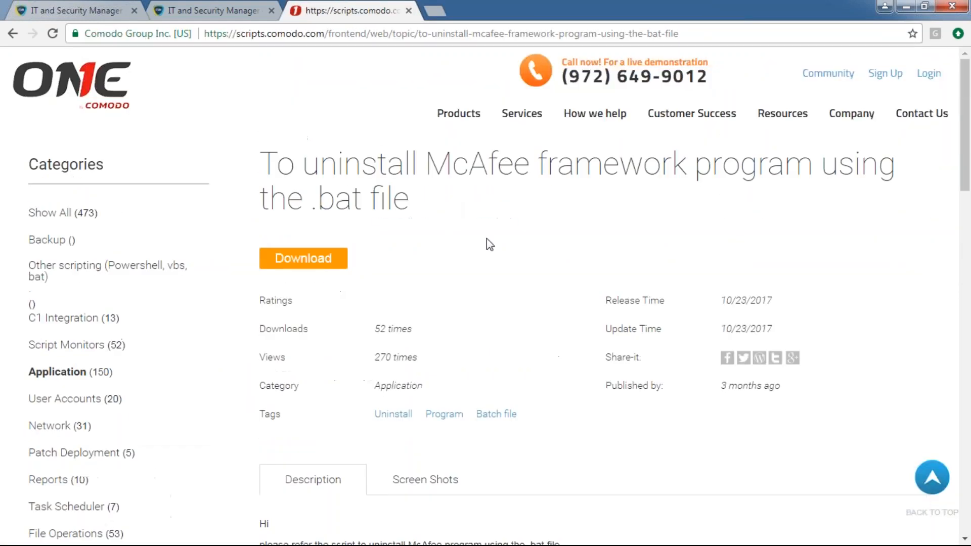
pyautogui.click(290, 33)
pyautogui.moveTo(326, 34); pyautogui.dragTo(737, 31)
pyautogui.press('Delete')
pyautogui.press('Return')
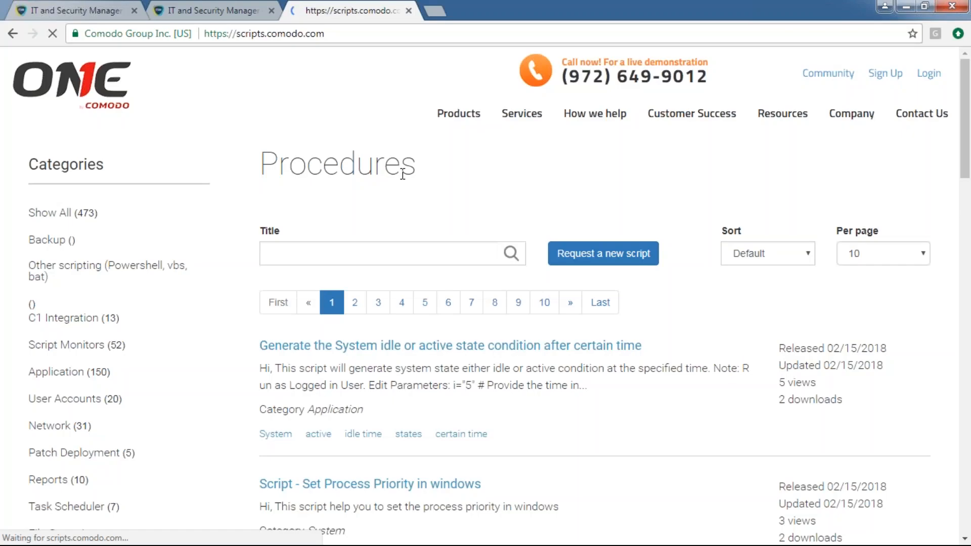
pyautogui.click(602, 253)
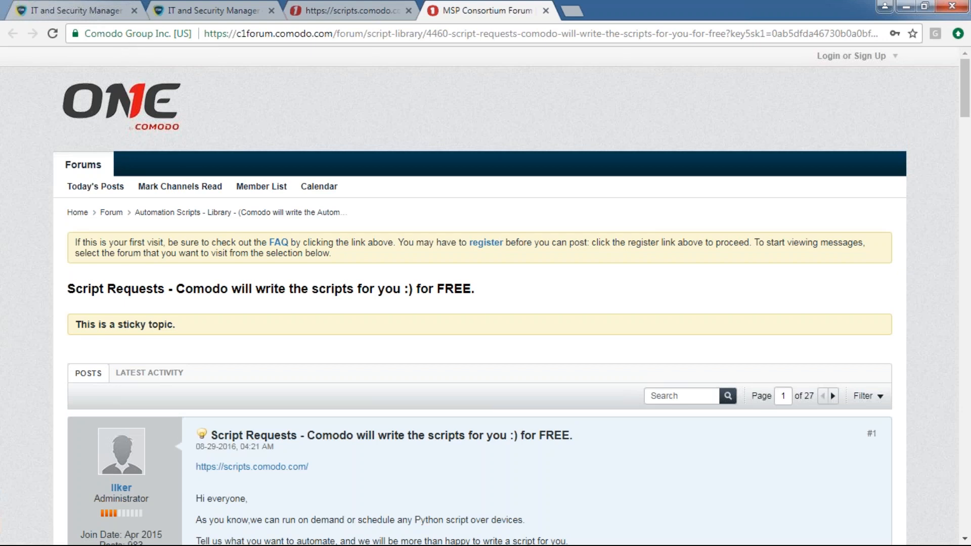
# Read the Script Requests forum post, dismissing the sign-in form, then close the forum tab
pyautogui.click(854, 56)
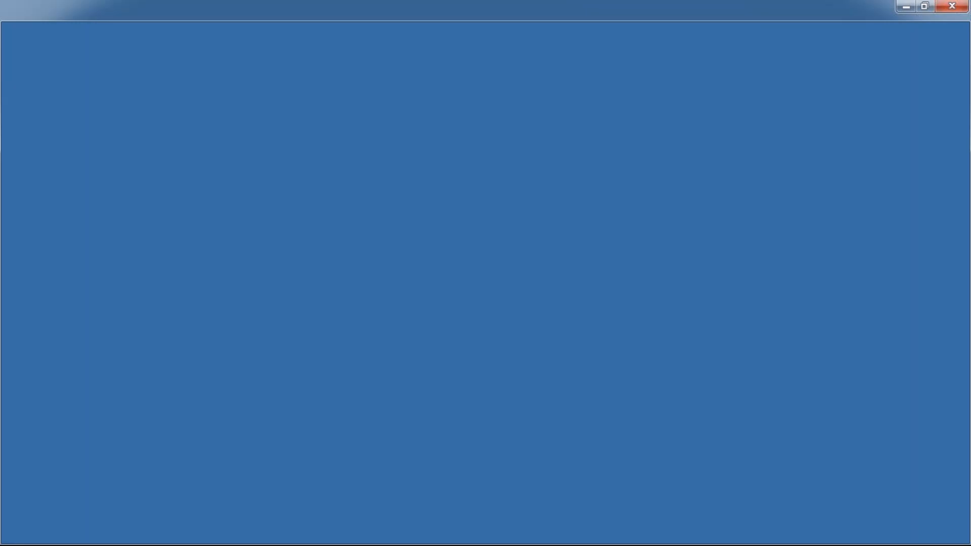
pyautogui.click(588, 181)
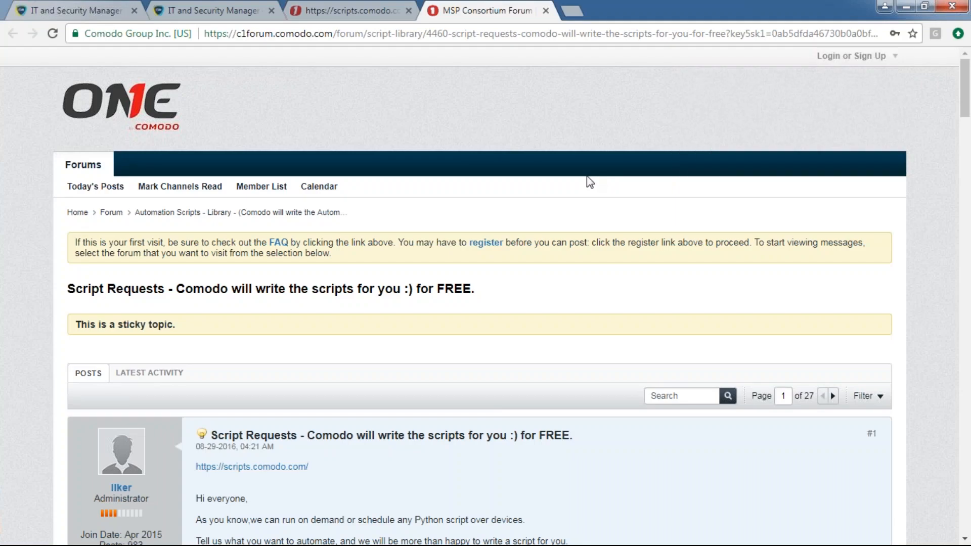
pyautogui.scroll(-3, 587, 180)
pyautogui.scroll(3, 582, 202)
pyautogui.scroll(-3, 303, 324)
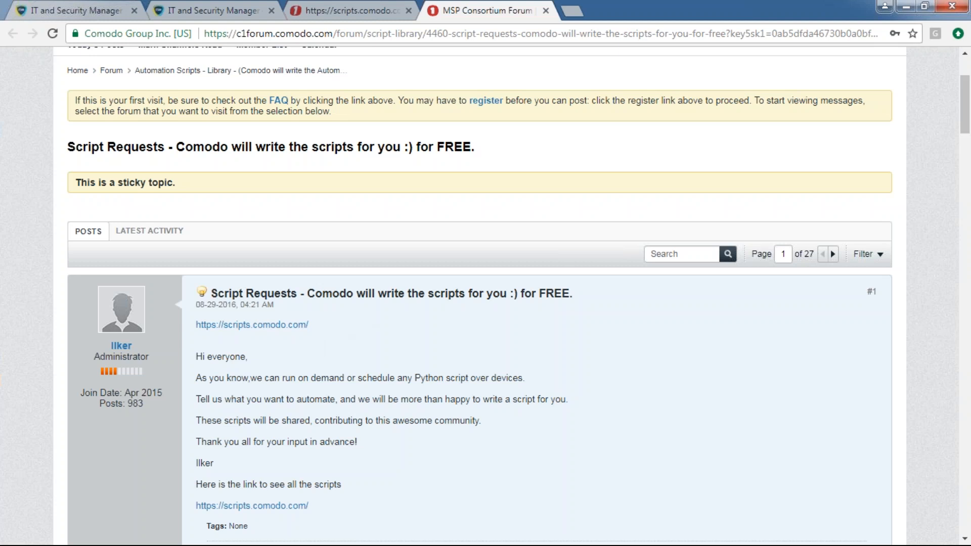
pyautogui.tripleClick(364, 293)
pyautogui.tripleClick(105, 147)
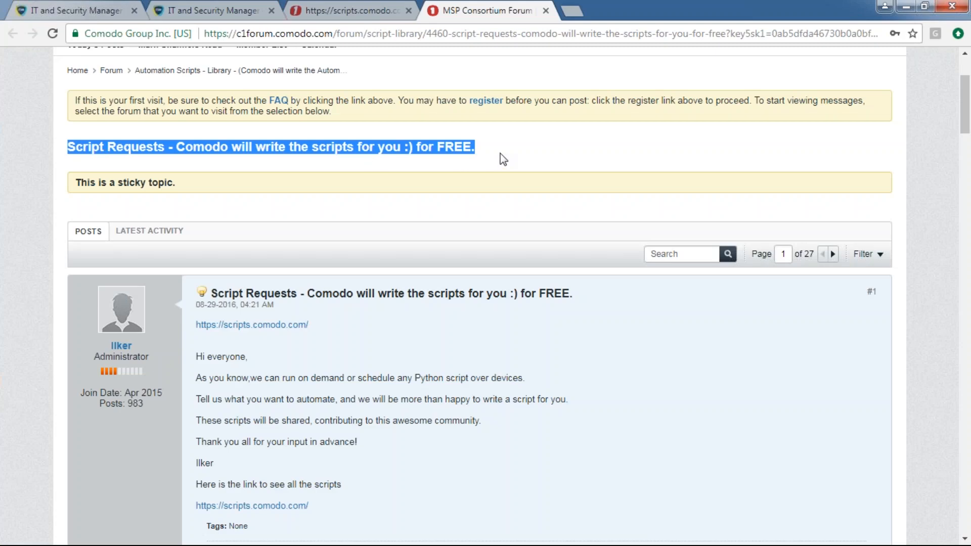
pyautogui.click(472, 286)
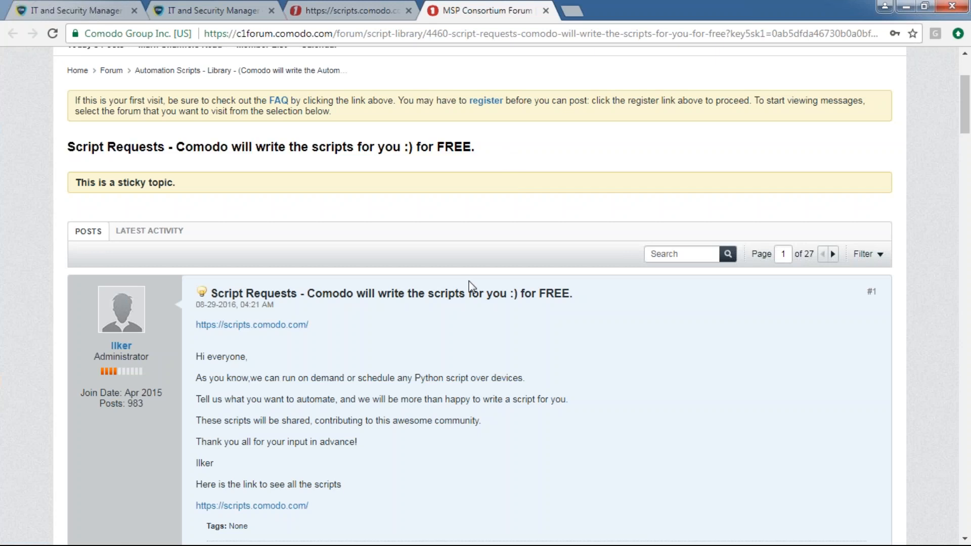
pyautogui.scroll(-4, 472, 286)
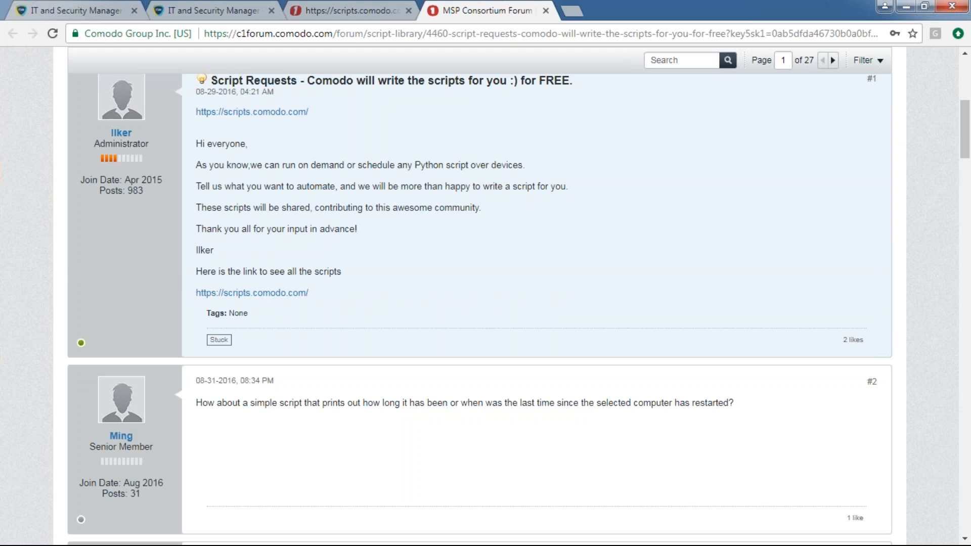
pyautogui.scroll(-6, 487, 303)
pyautogui.scroll(13, 487, 303)
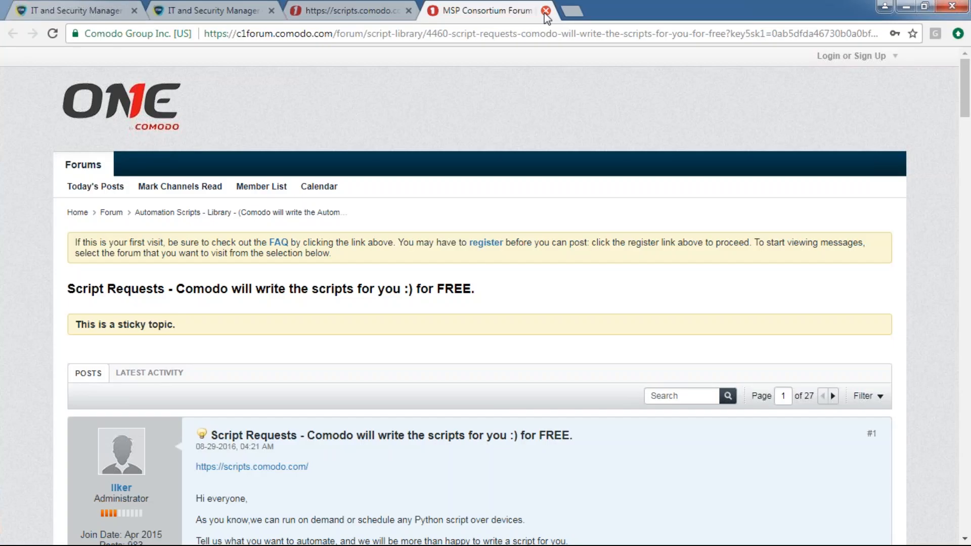
pyautogui.click(545, 11)
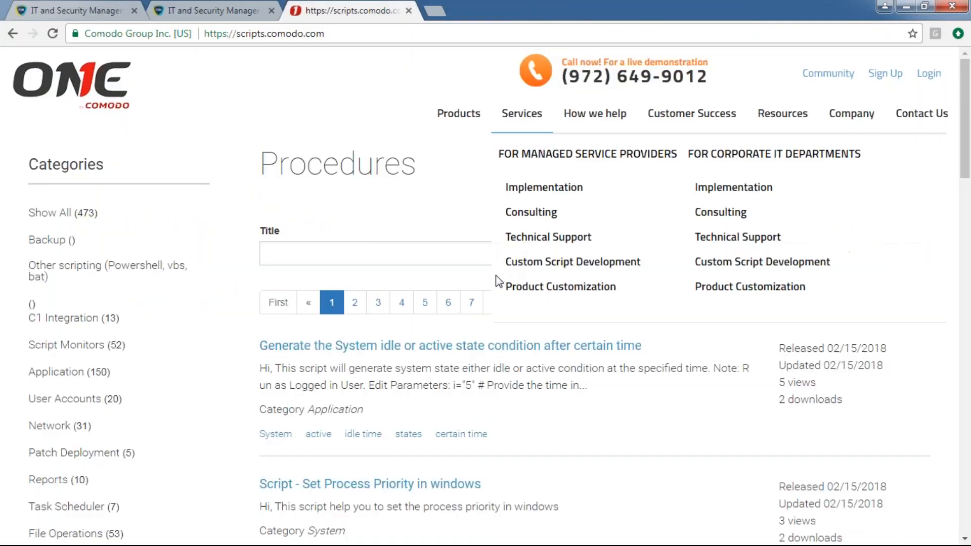
# Close the scripts site and duplicate Procedures tabs, keeping the test script's instructions page
pyautogui.click(408, 10)
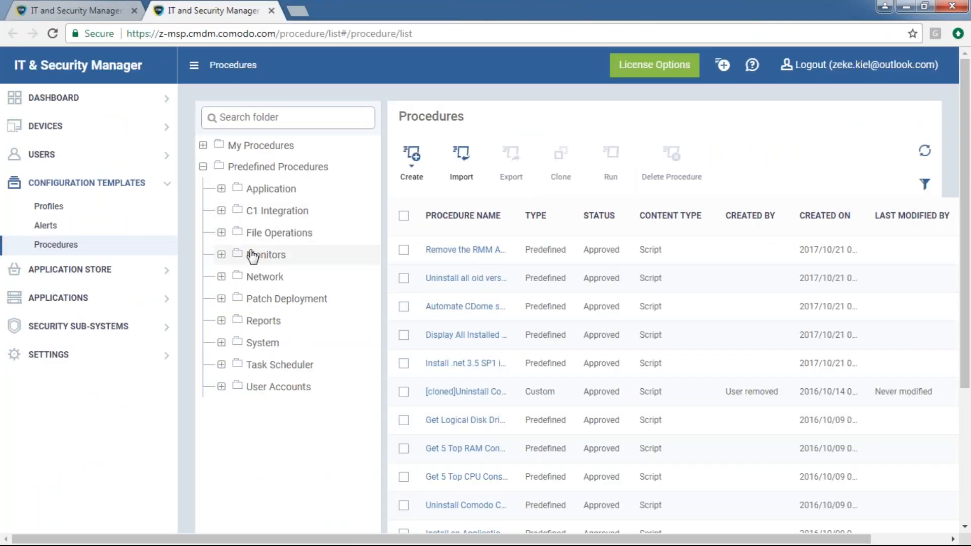
pyautogui.click(83, 6)
pyautogui.click(151, 10)
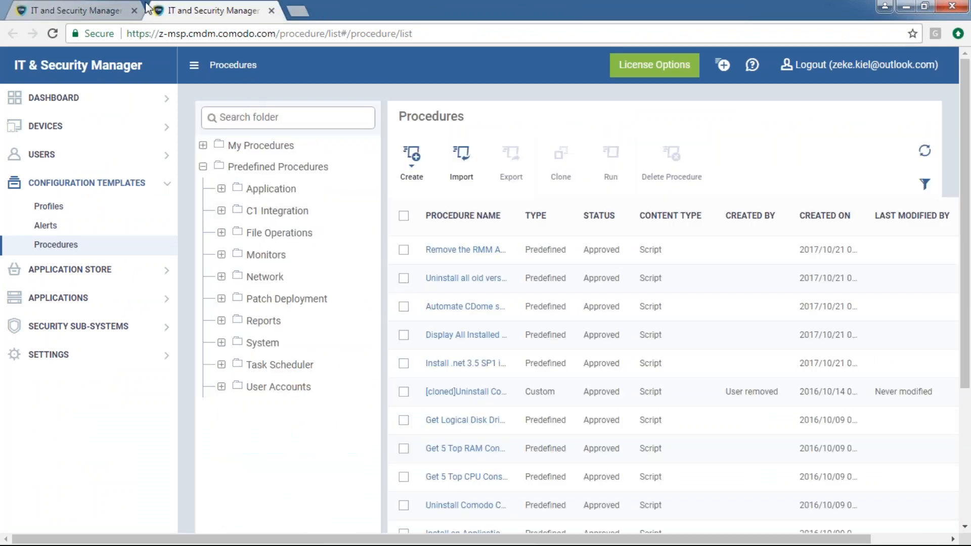
pyautogui.click(271, 11)
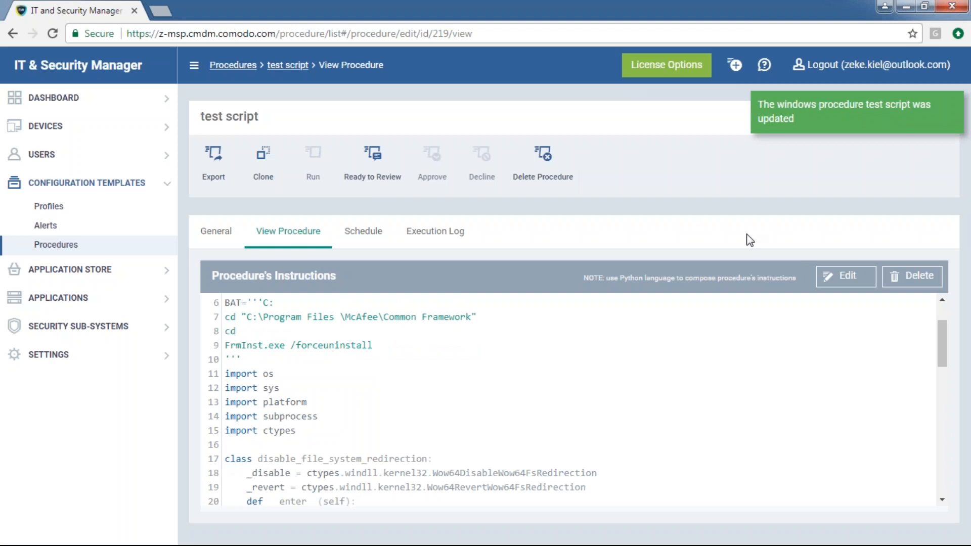
pyautogui.tripleClick(657, 278)
pyautogui.click(602, 278)
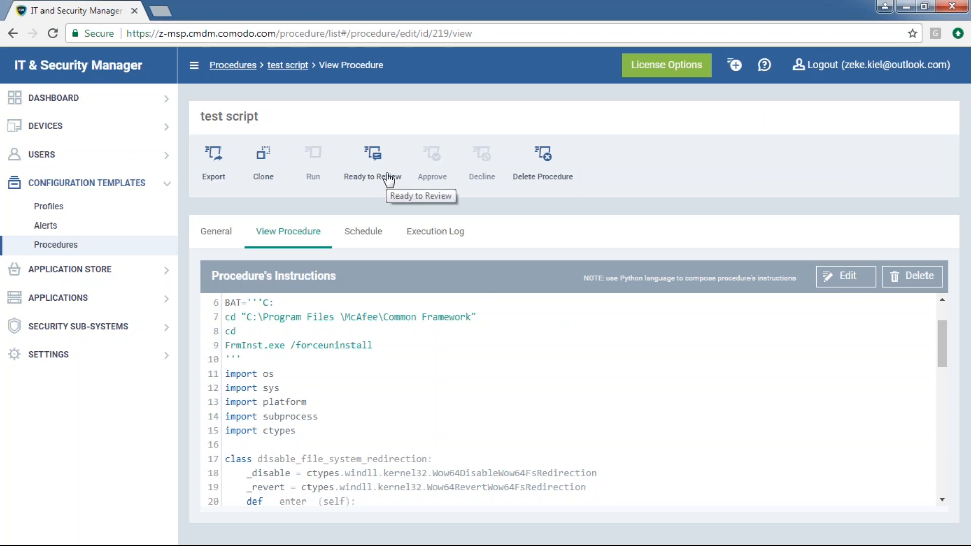
# Approve the test script, then set Run to Selected device(s), search 'demo', and close
pyautogui.click(388, 178)
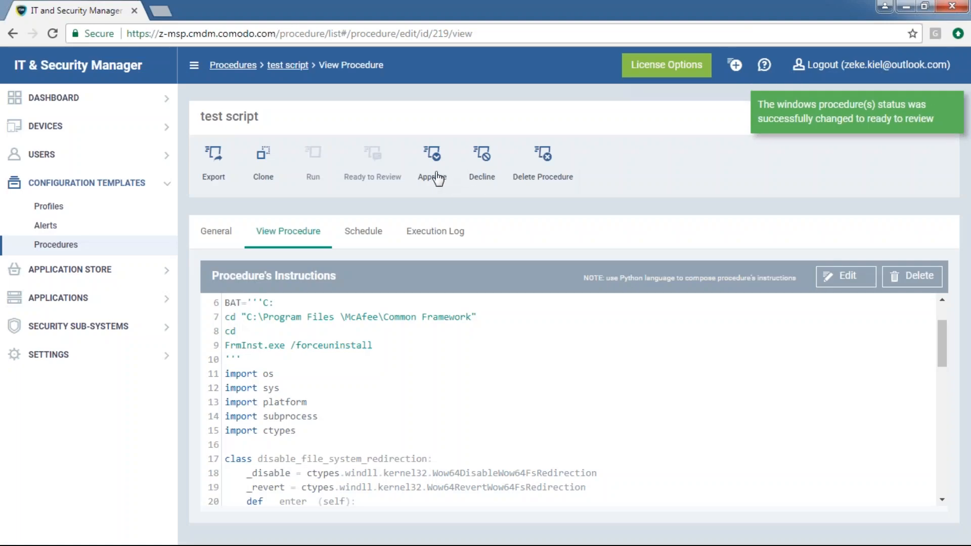
pyautogui.click(438, 178)
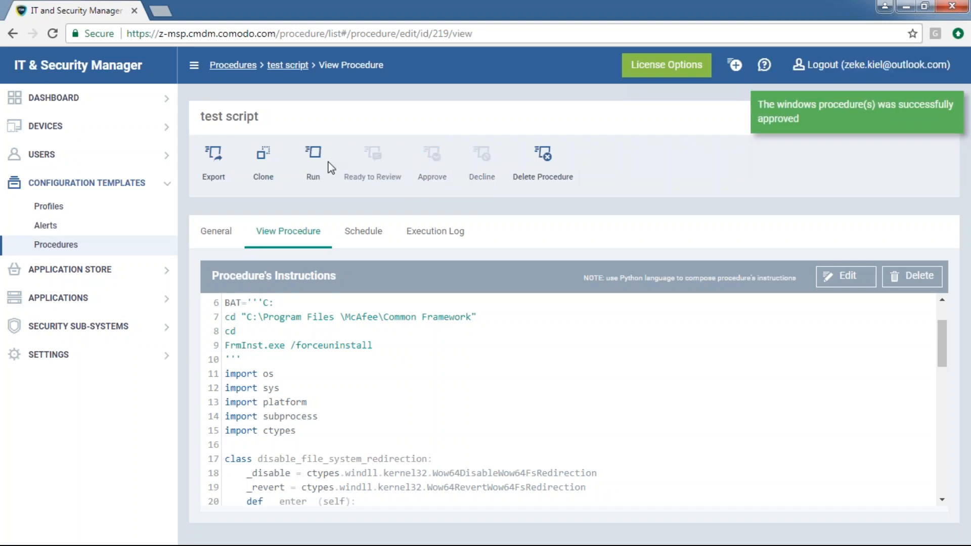
pyautogui.click(325, 167)
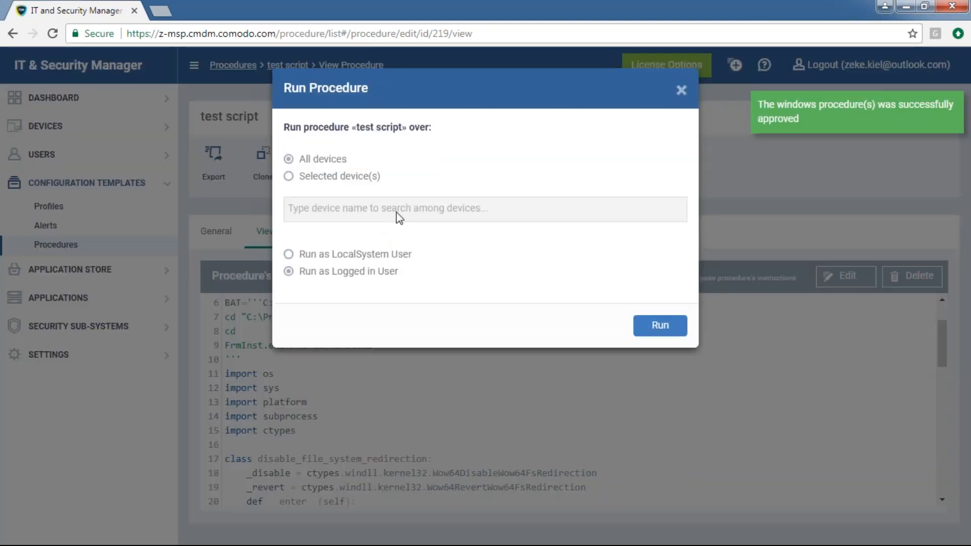
pyautogui.click(317, 177)
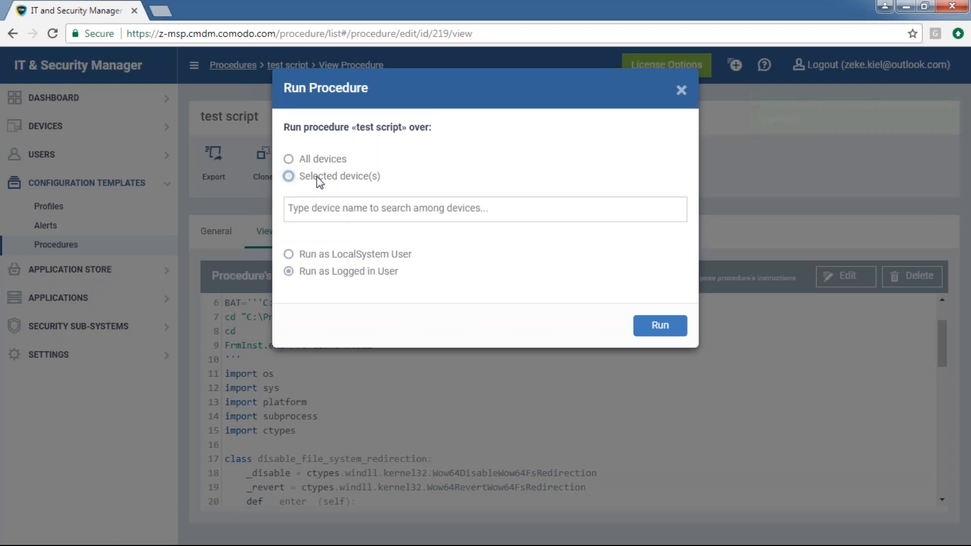
pyautogui.click(316, 157)
pyautogui.click(318, 175)
pyautogui.click(324, 208)
pyautogui.write('demo')
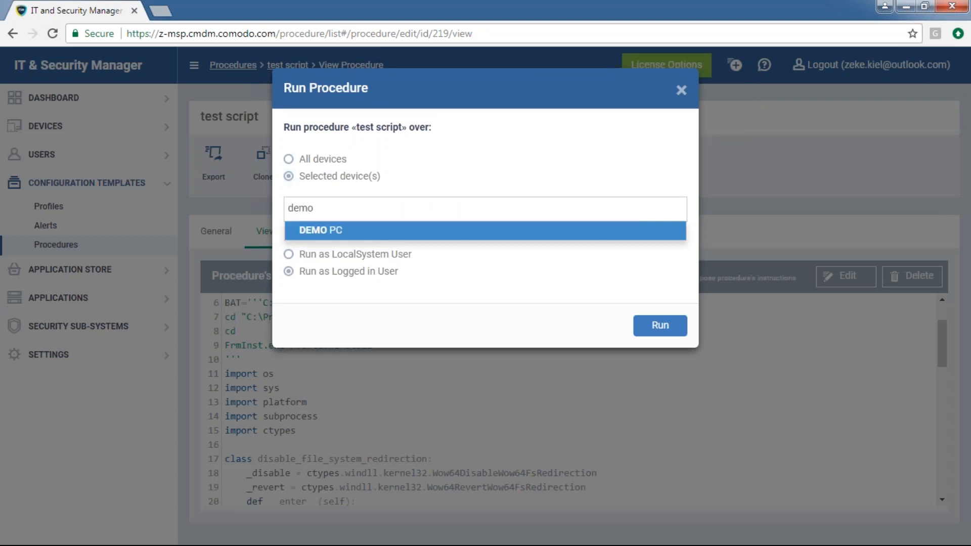
pyautogui.click(657, 342)
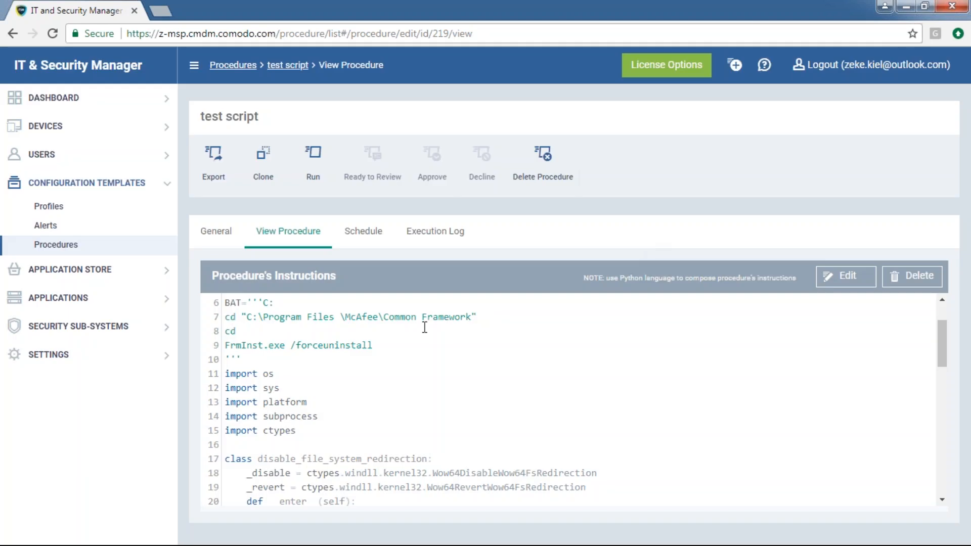
# Check the test script's Schedule sorted by Profile Name, then its empty Execution Log
pyautogui.click(363, 242)
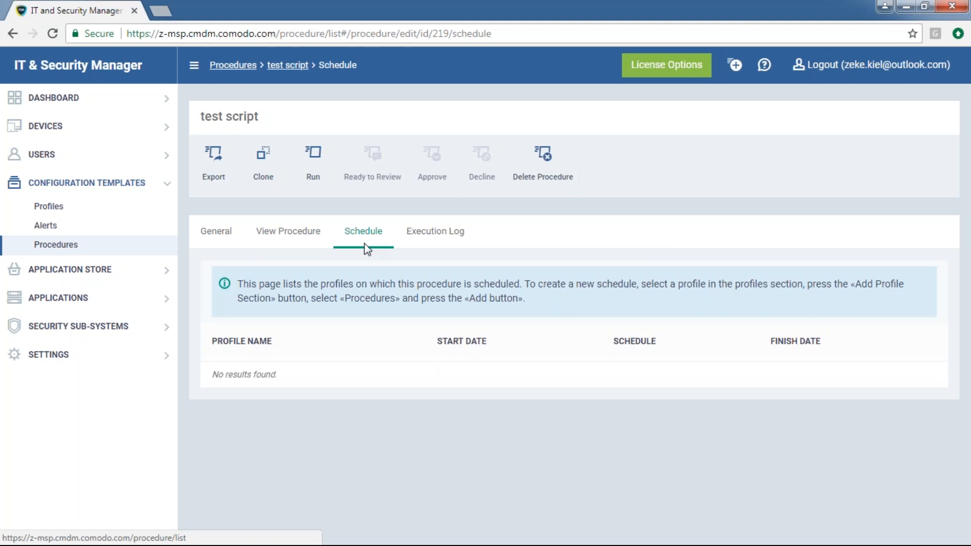
pyautogui.moveTo(287, 127); pyautogui.dragTo(201, 117)
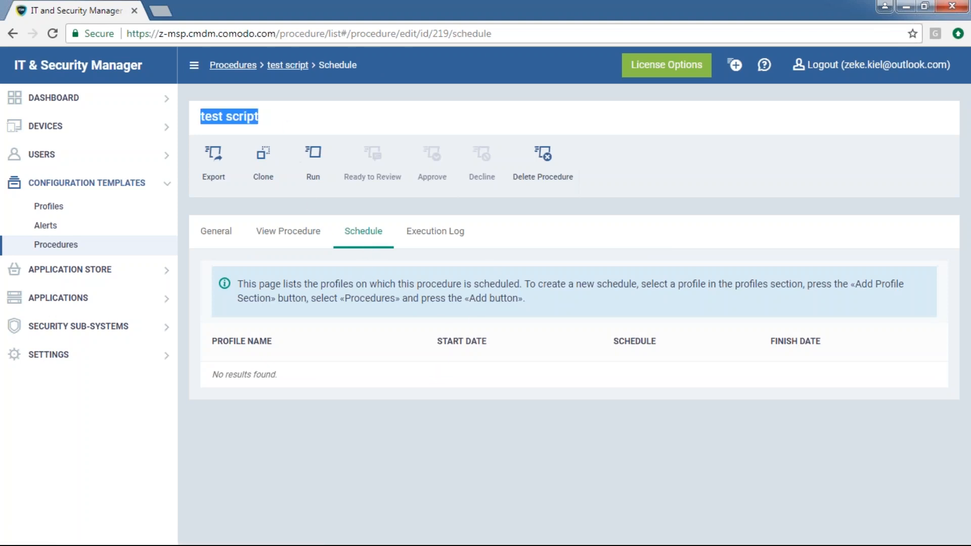
pyautogui.click(241, 341)
pyautogui.tripleClick(451, 342)
pyautogui.tripleClick(635, 341)
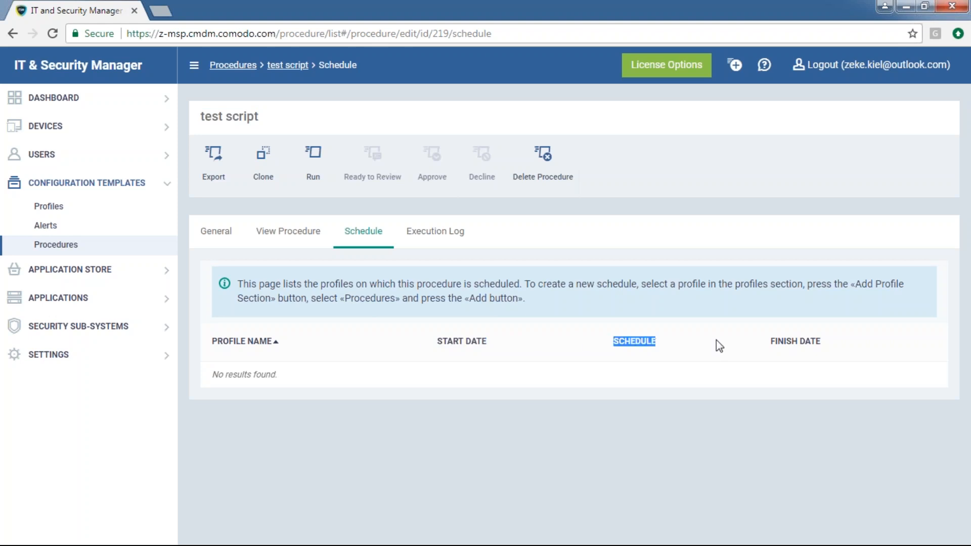
pyautogui.click(721, 384)
pyautogui.click(435, 231)
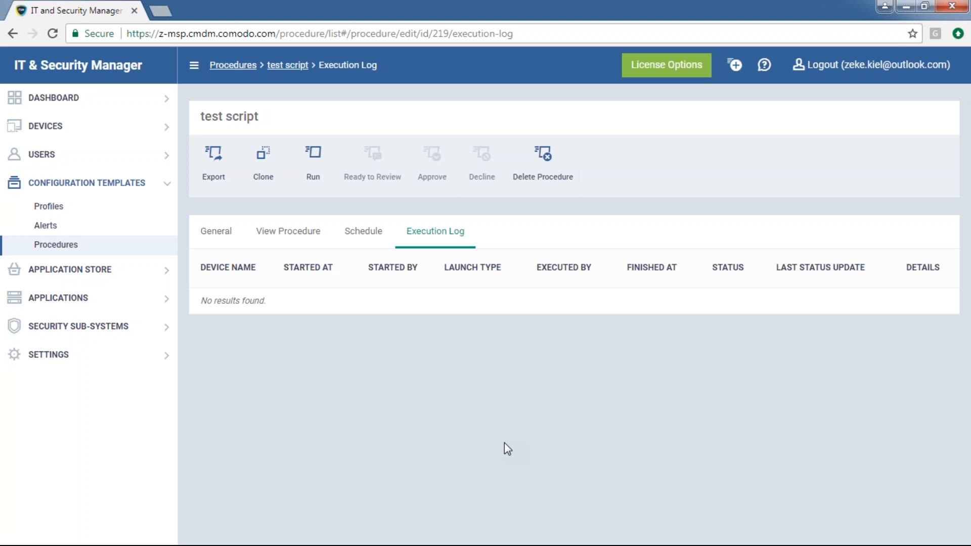
# Go back to the procedures list and open the test patch procedure
pyautogui.click(67, 245)
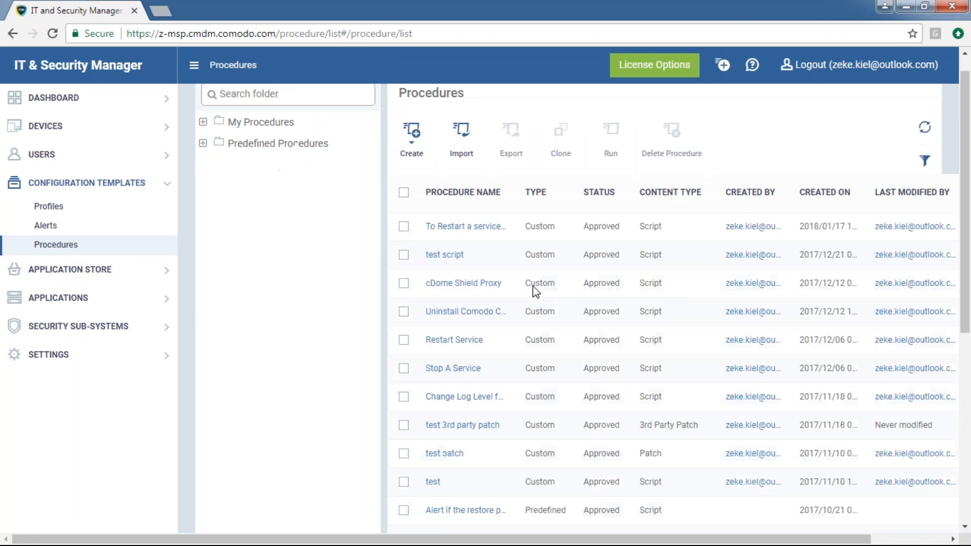
pyautogui.scroll(-3, 533, 288)
pyautogui.click(444, 335)
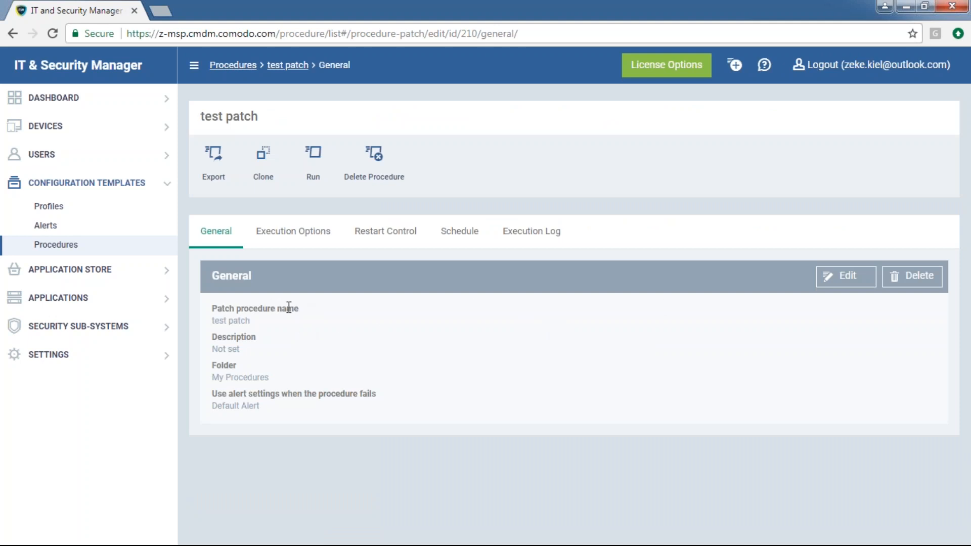
# Review the test patch's General details (folder My Procedures), then open Execution Options
pyautogui.moveTo(253, 321); pyautogui.dragTo(204, 321)
pyautogui.moveTo(242, 350); pyautogui.dragTo(210, 349)
pyautogui.click(289, 371)
pyautogui.moveTo(292, 375); pyautogui.dragTo(223, 377)
pyautogui.click(357, 369)
pyautogui.moveTo(262, 406); pyautogui.dragTo(206, 317)
pyautogui.click(319, 328)
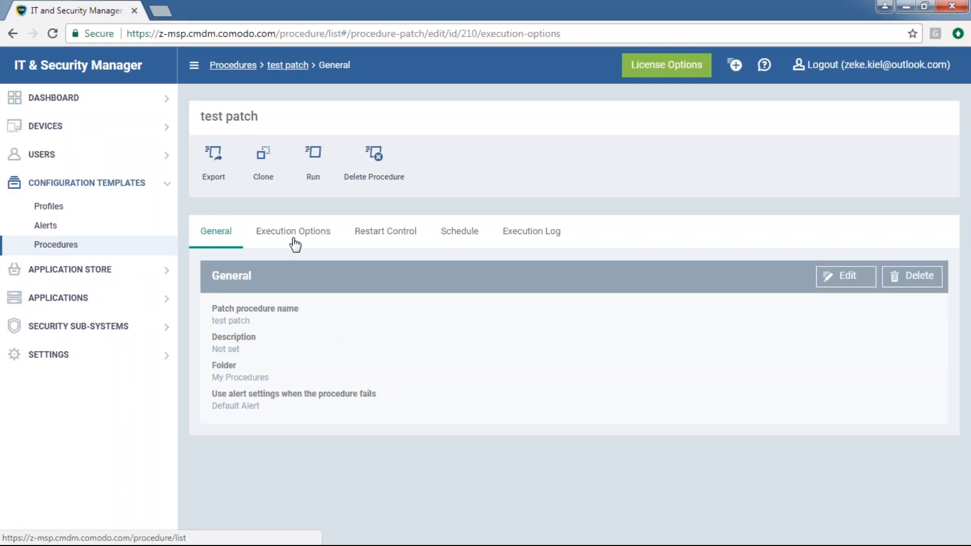
pyautogui.click(293, 233)
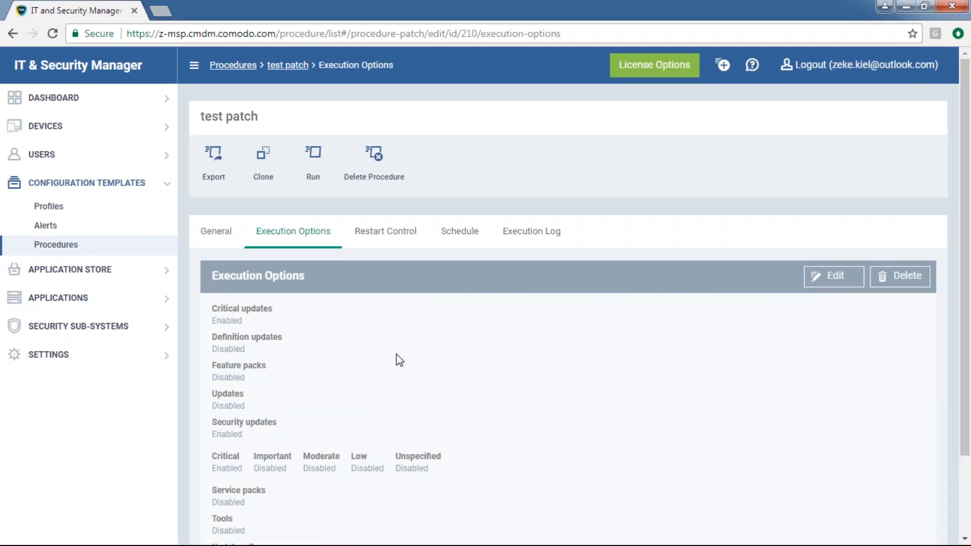
# Resave the test patch's critical and security update choices, then view its Restart Control settings
pyautogui.click(829, 275)
pyautogui.scroll(-1, 397, 357)
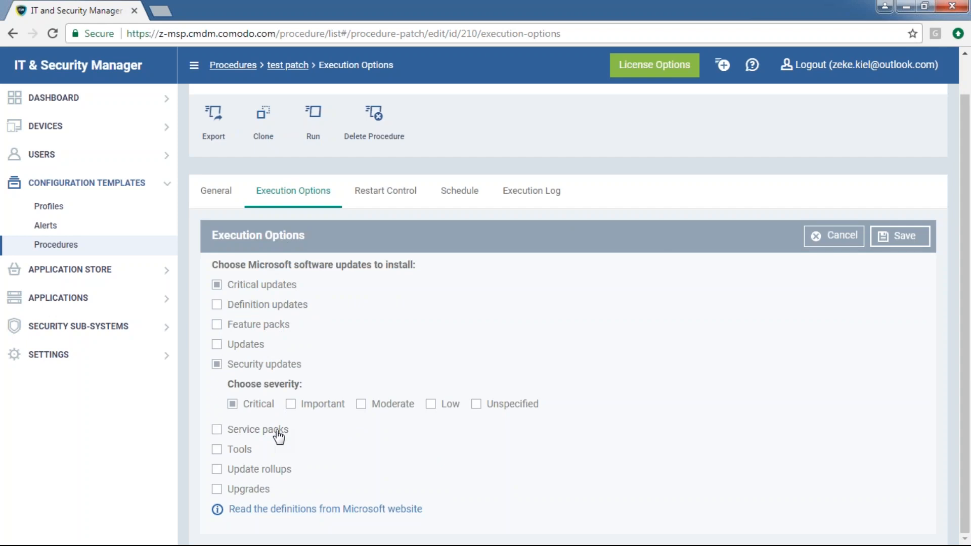
pyautogui.click(897, 238)
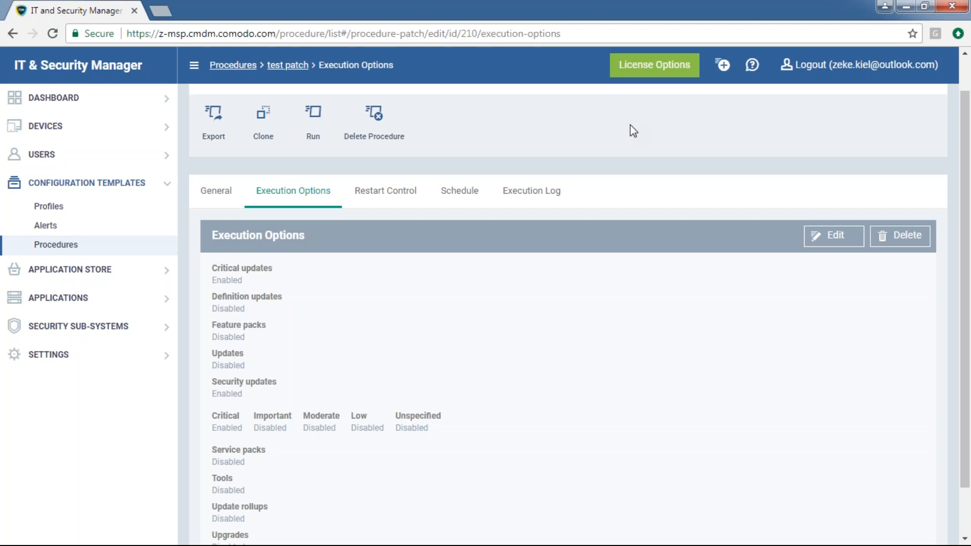
pyautogui.click(405, 204)
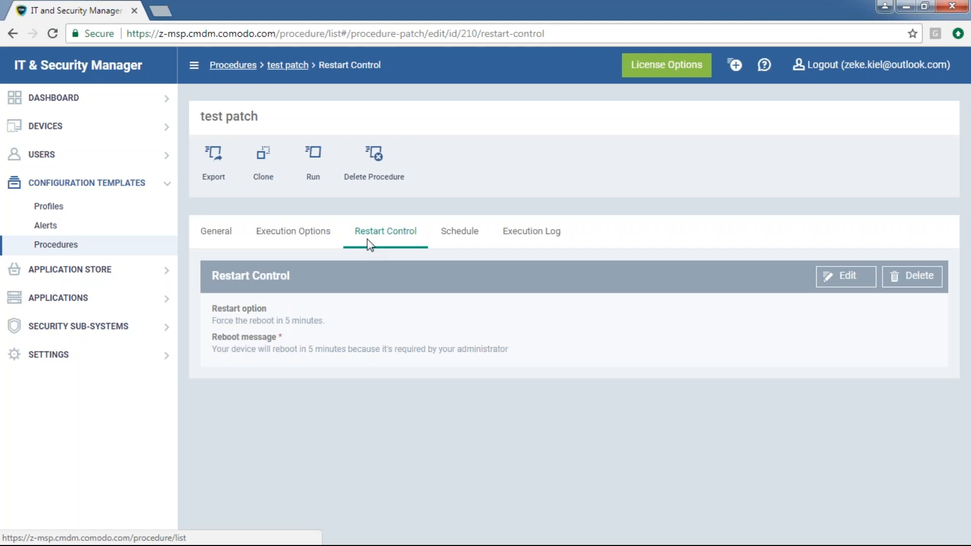
# Review the test patch's Restart Control settings, noting the force-reboot option
pyautogui.click(318, 236)
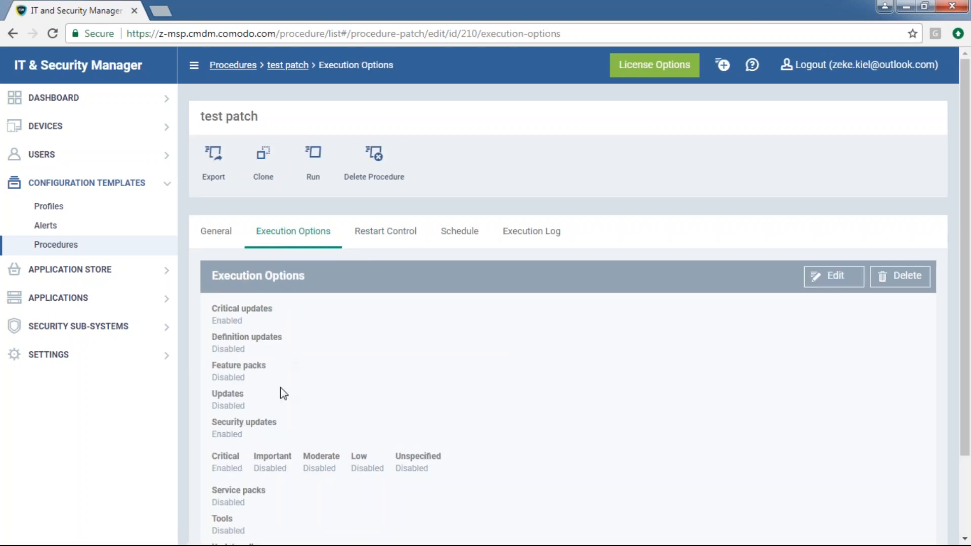
pyautogui.click(369, 236)
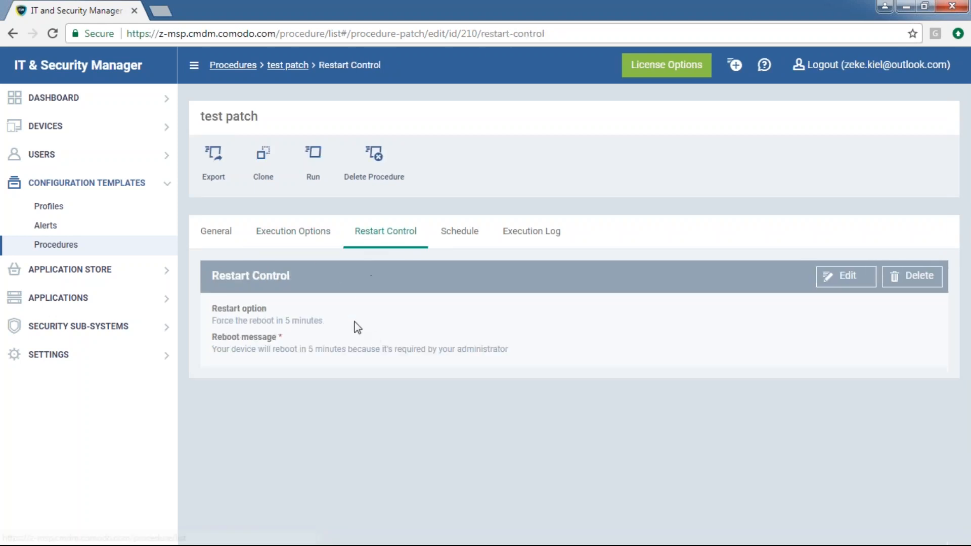
pyautogui.click(843, 276)
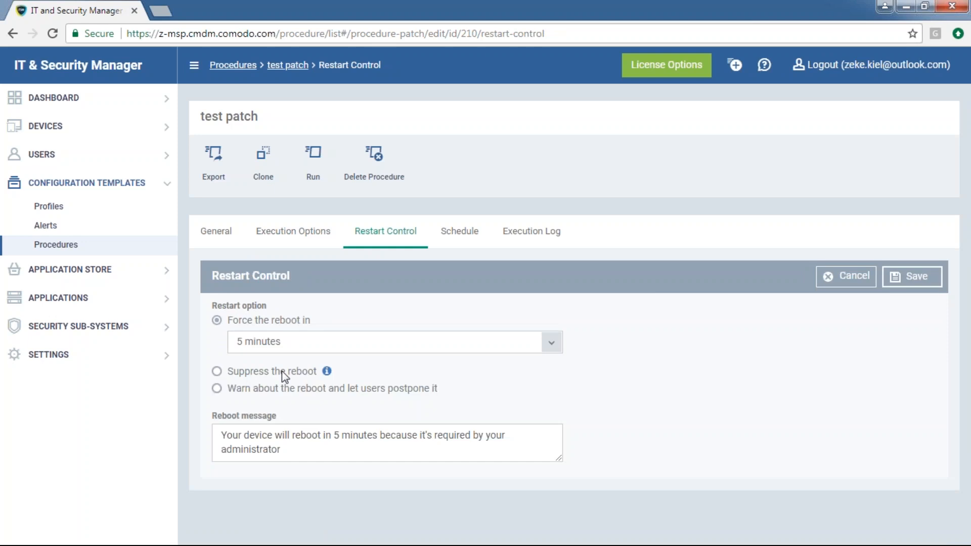
pyautogui.moveTo(313, 320); pyautogui.dragTo(212, 307)
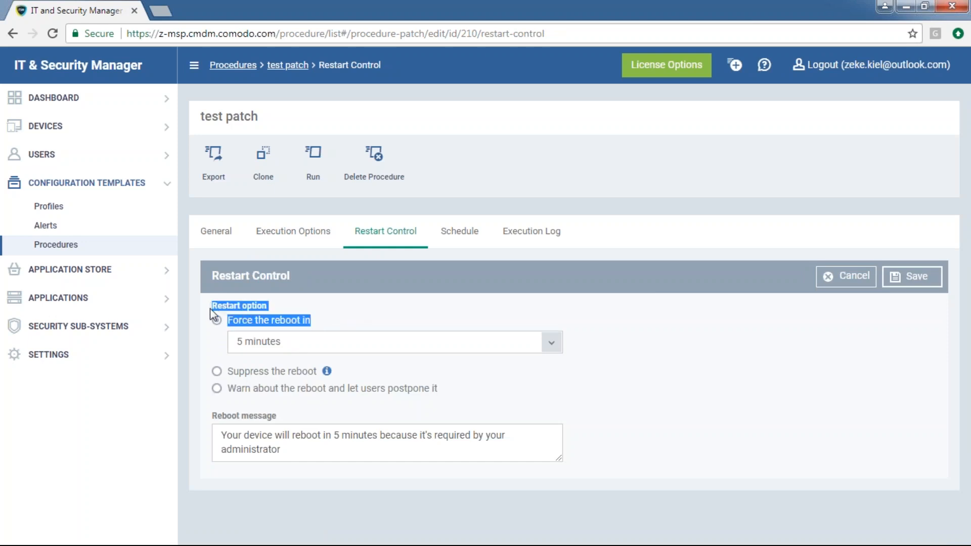
pyautogui.click(683, 397)
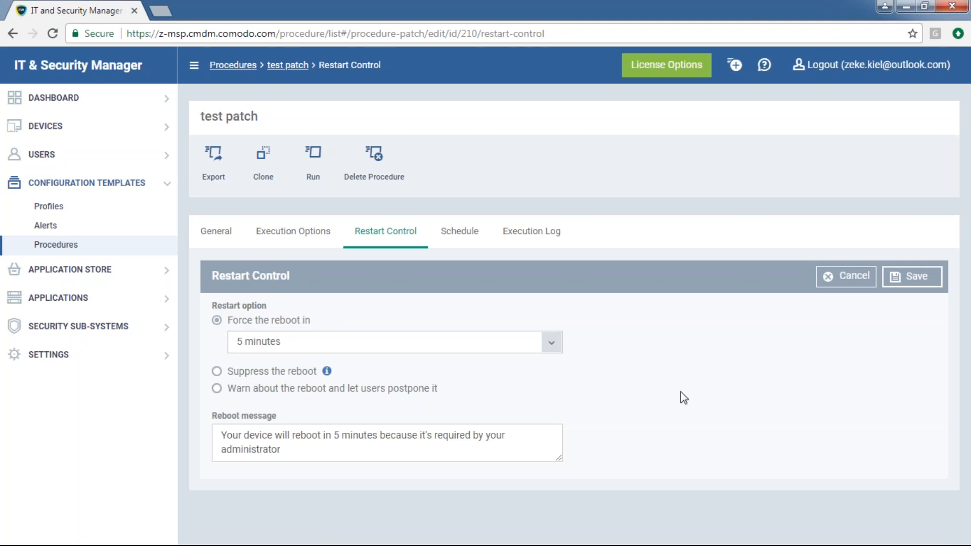
# Inspect the Schedule and Execution Log tabs, noting the DEMO PC run's start time, starter and Scheduled launch type
pyautogui.click(471, 244)
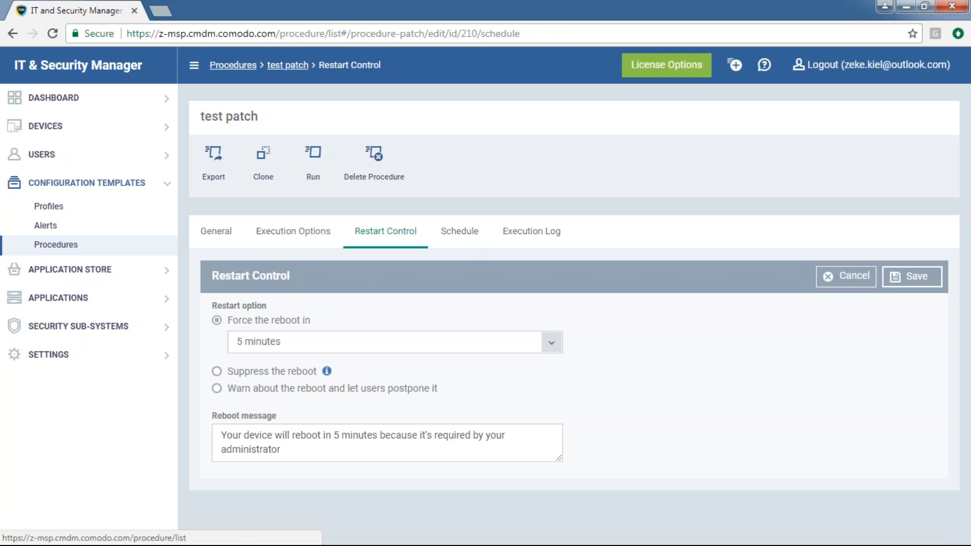
pyautogui.click(540, 244)
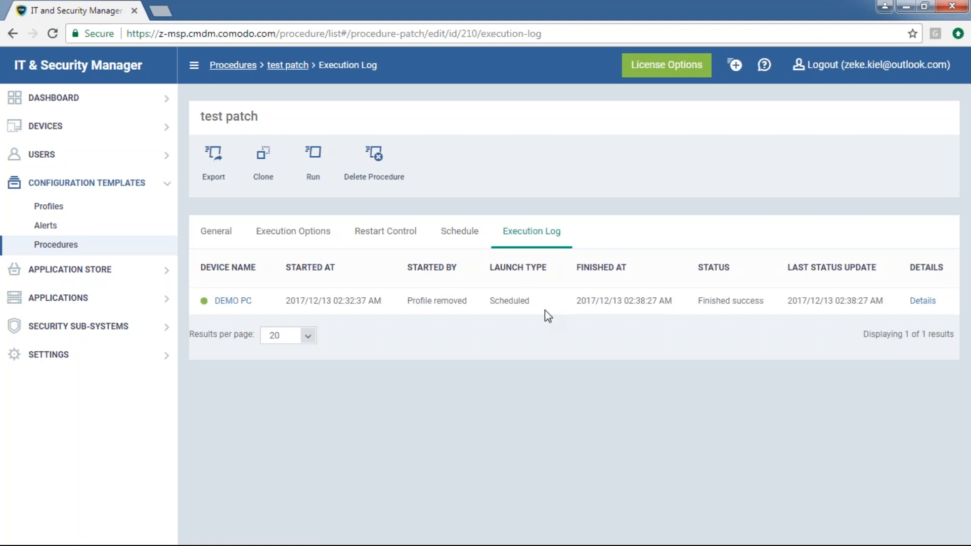
pyautogui.click(461, 246)
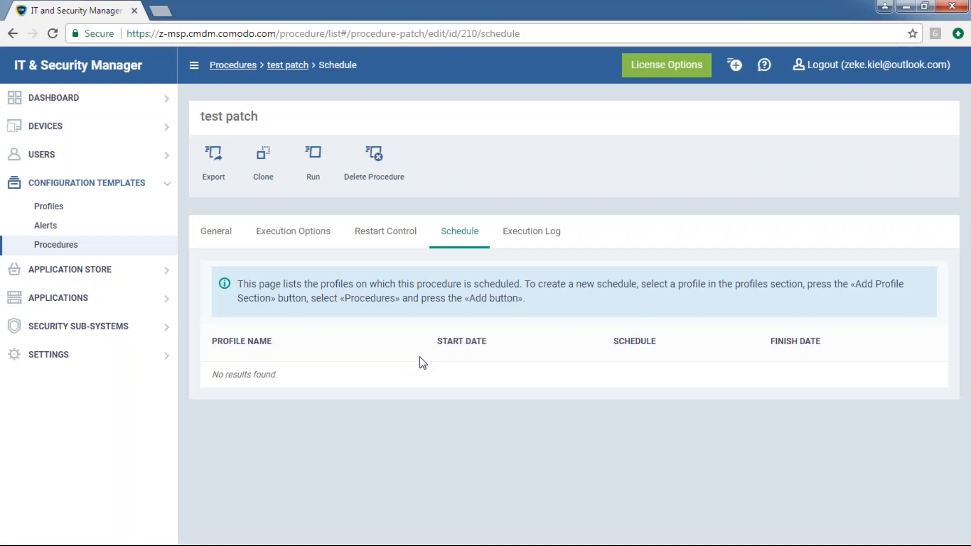
pyautogui.tripleClick(260, 121)
pyautogui.click(472, 437)
pyautogui.click(520, 235)
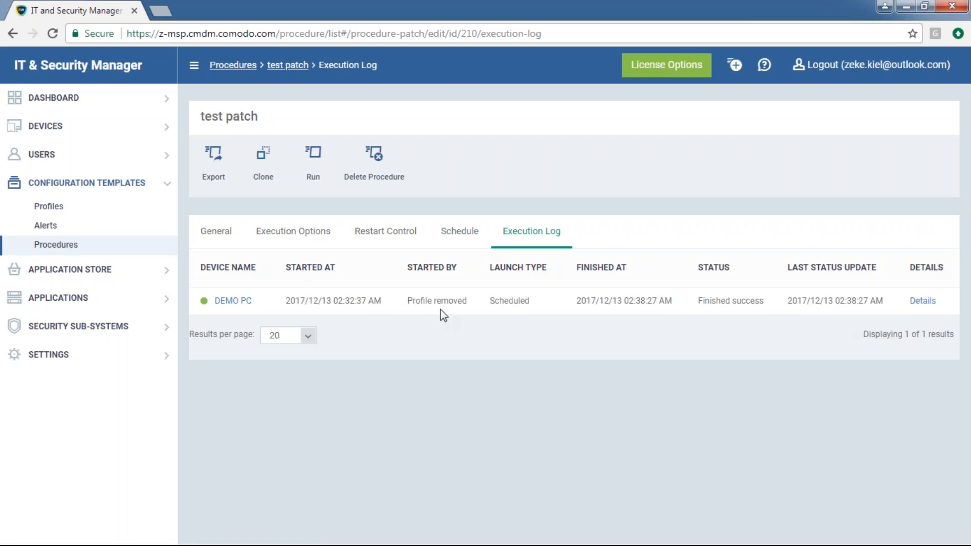
pyautogui.moveTo(256, 301); pyautogui.dragTo(216, 301)
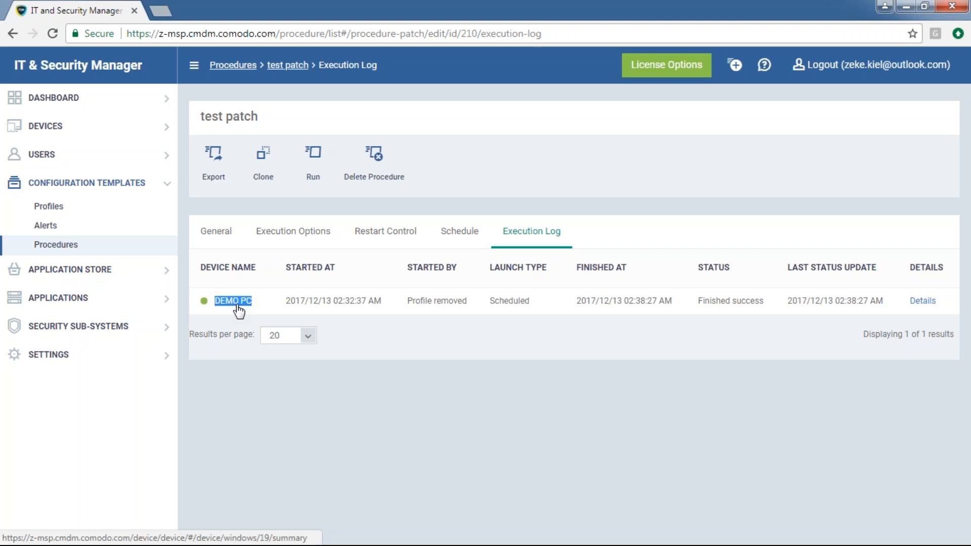
pyautogui.tripleClick(314, 299)
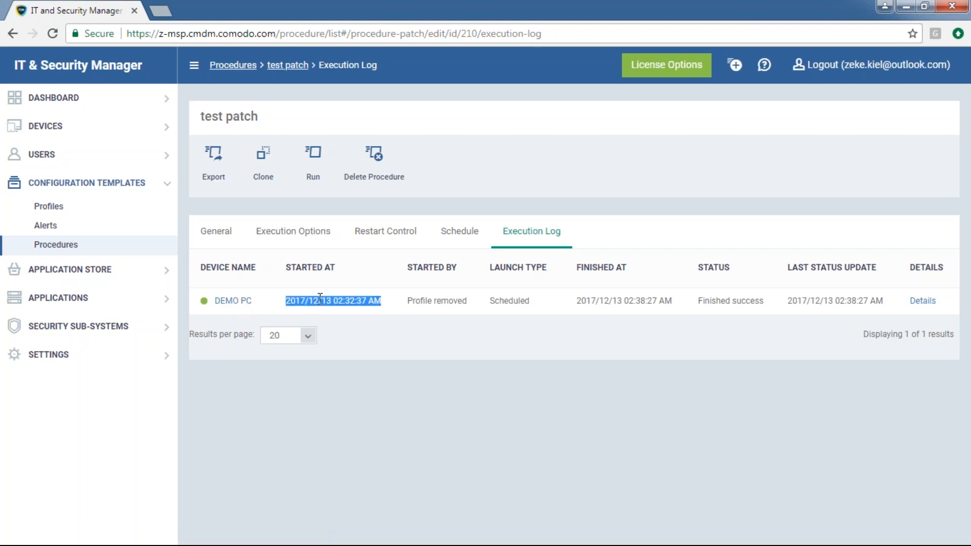
pyautogui.click(415, 299)
pyautogui.tripleClick(435, 300)
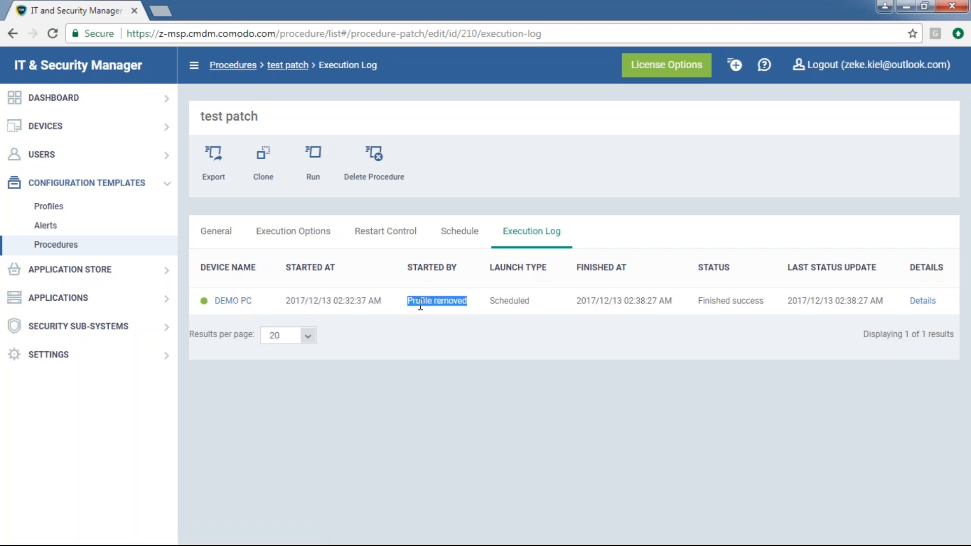
pyautogui.tripleClick(510, 303)
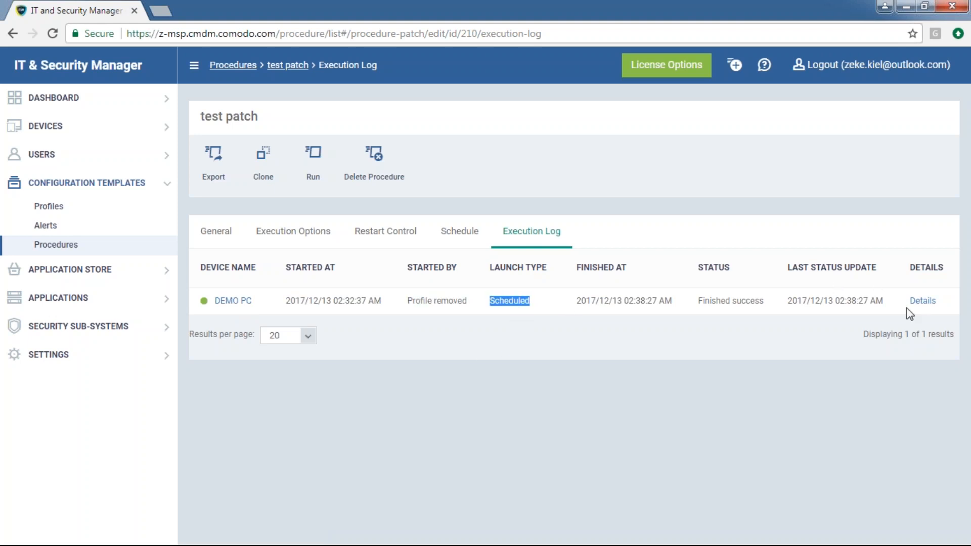
# Open the run's detailed log, then return to General and the full Procedures list
pyautogui.click(921, 302)
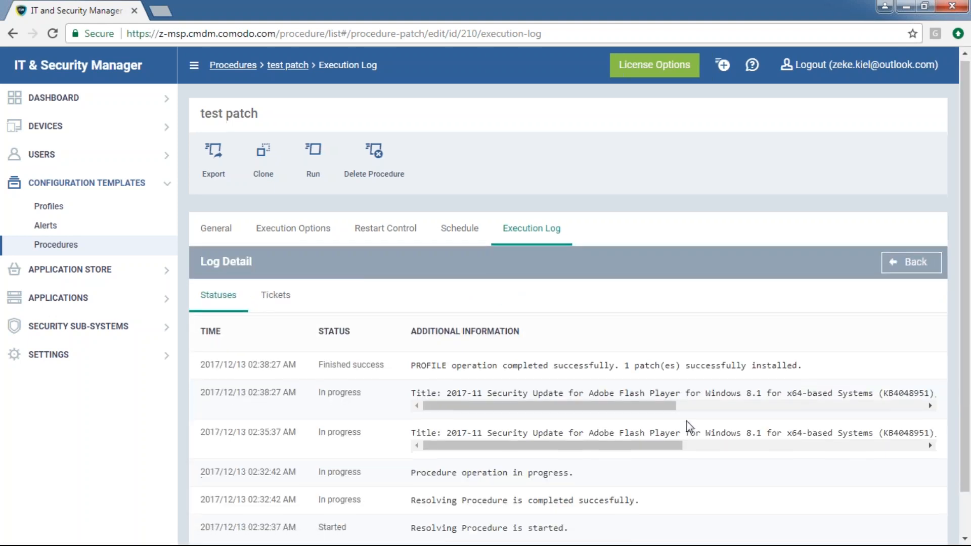
pyautogui.scroll(-1, 686, 424)
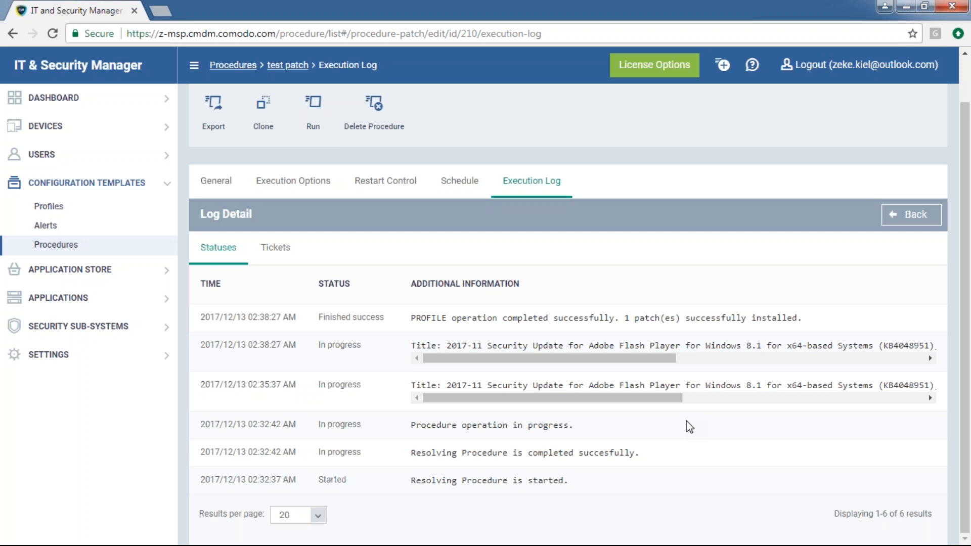
pyautogui.click(220, 194)
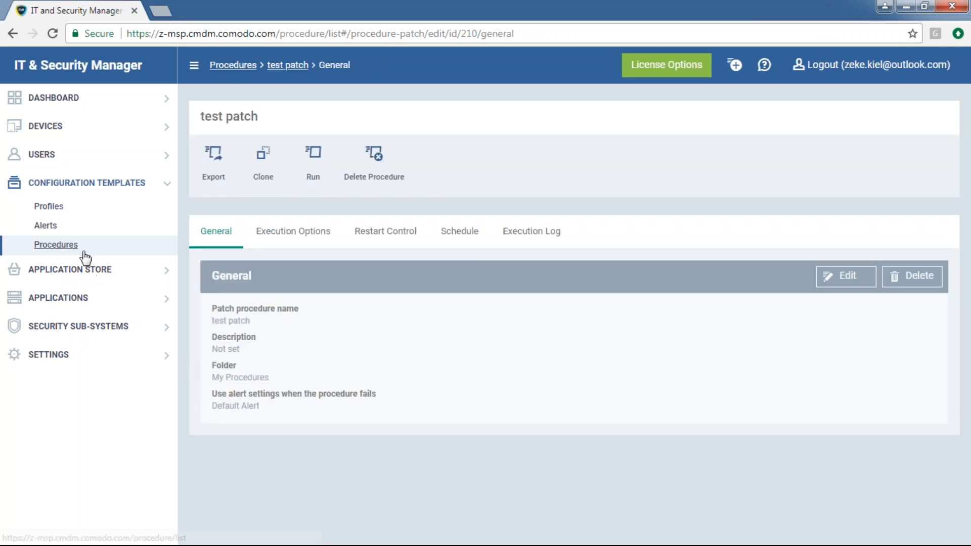
pyautogui.click(81, 246)
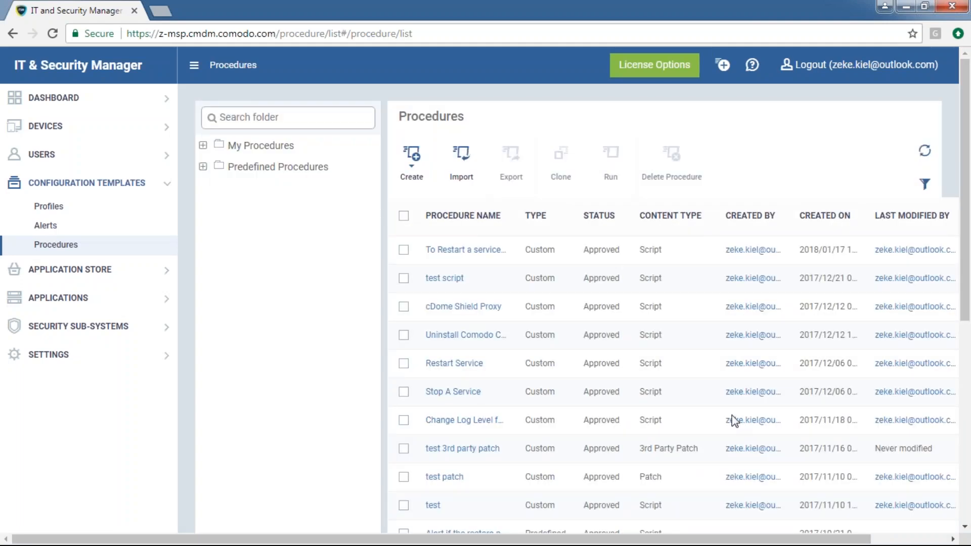
# Open 'test 3rd party patch' and view its Execution Options, set to update all applications
pyautogui.click(485, 449)
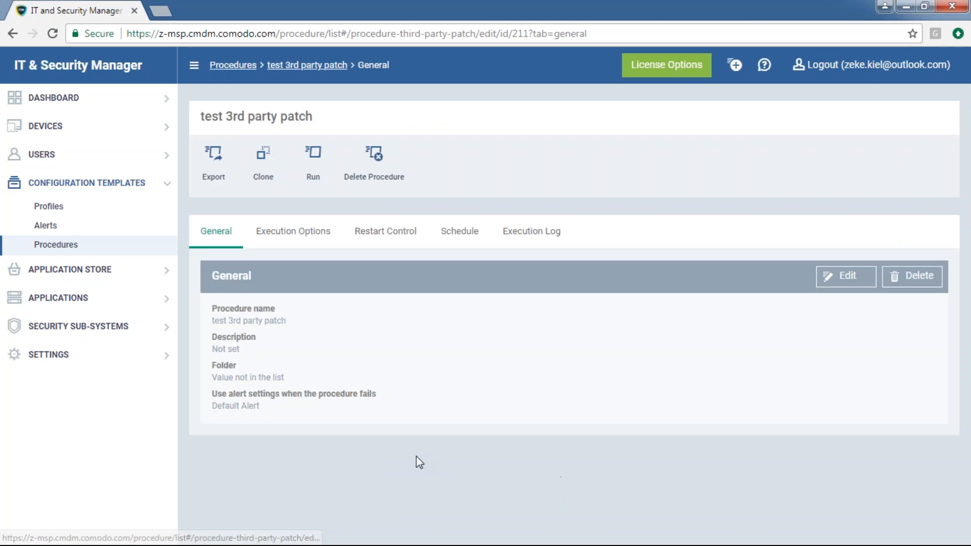
pyautogui.moveTo(308, 405); pyautogui.dragTo(204, 297)
pyautogui.click(286, 232)
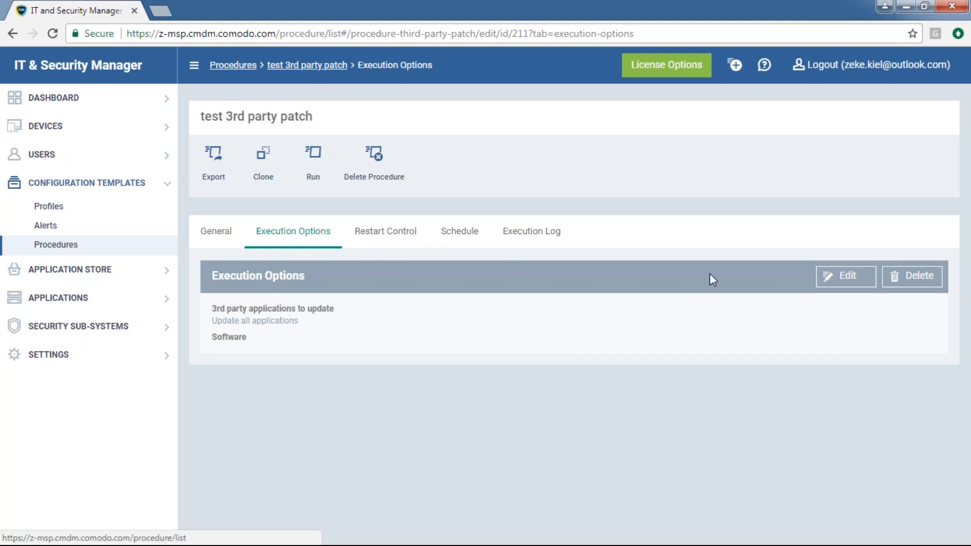
# Switch the patch to update only selected applications and search the Software list for 'adobe'
pyautogui.click(843, 276)
pyautogui.moveTo(329, 320); pyautogui.dragTo(228, 321)
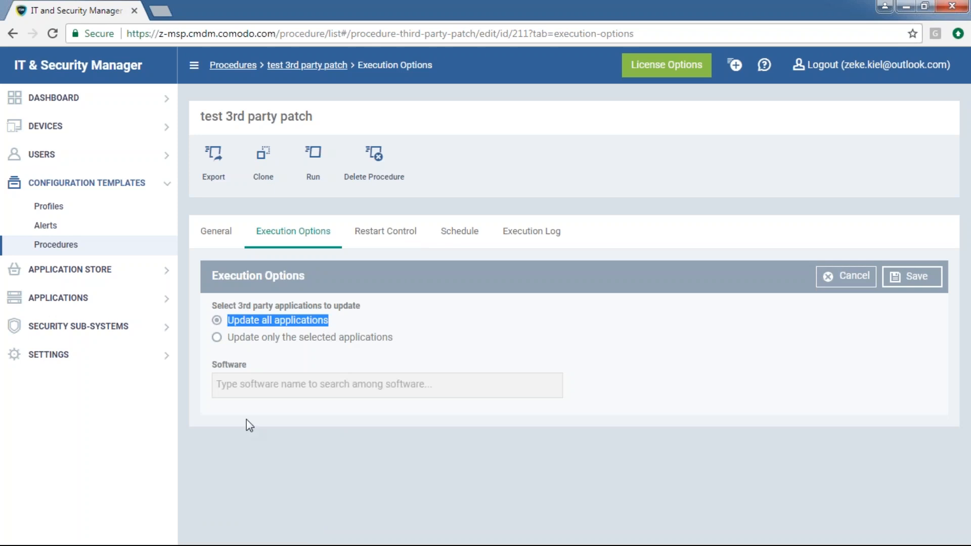
pyautogui.click(216, 337)
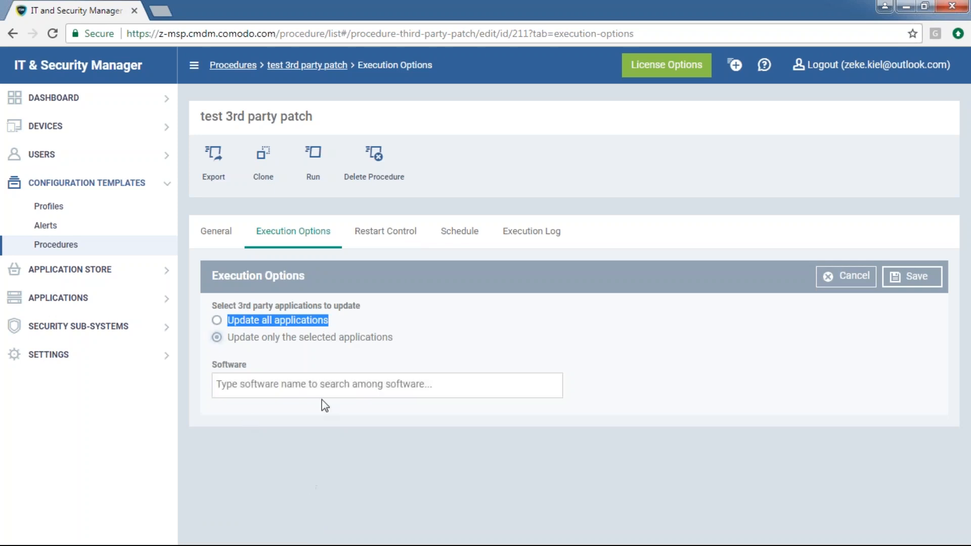
pyautogui.click(445, 347)
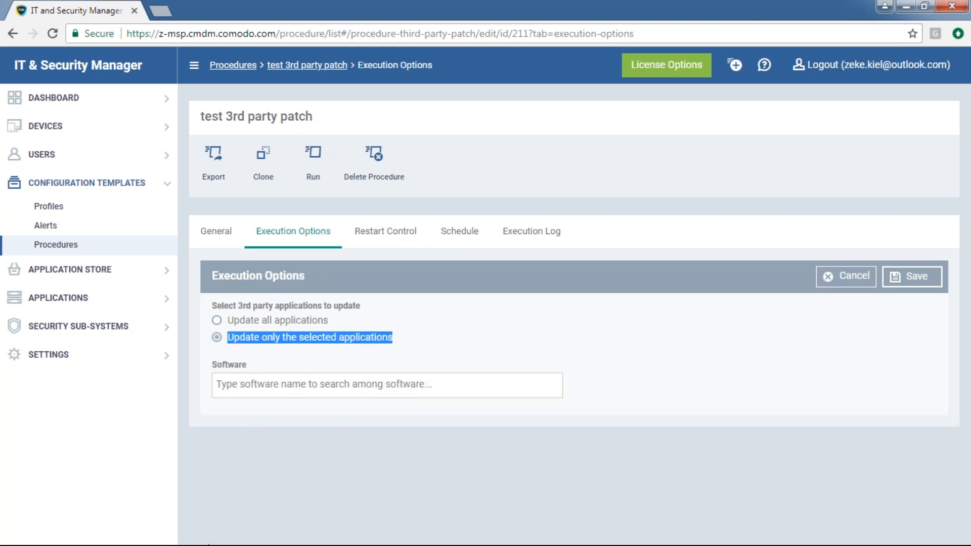
pyautogui.click(307, 392)
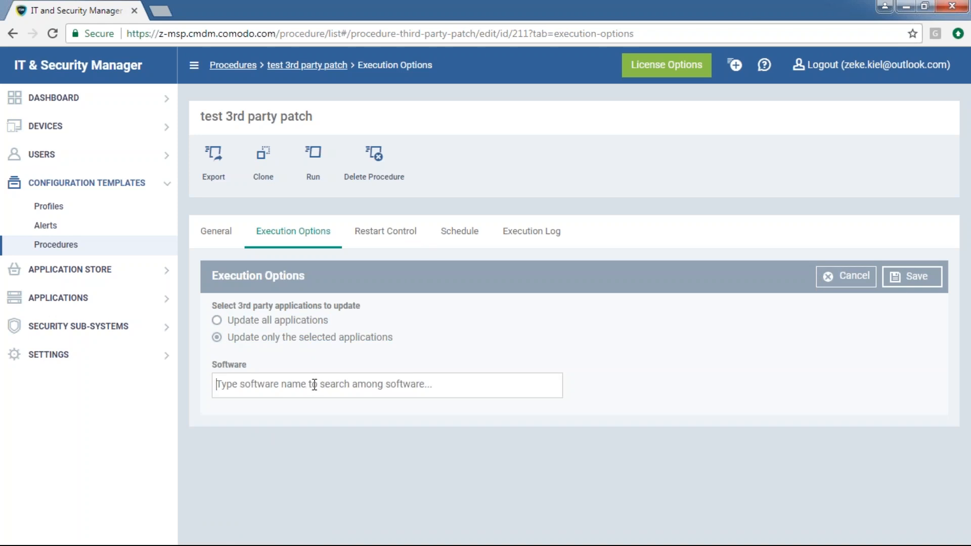
pyautogui.write('ad')
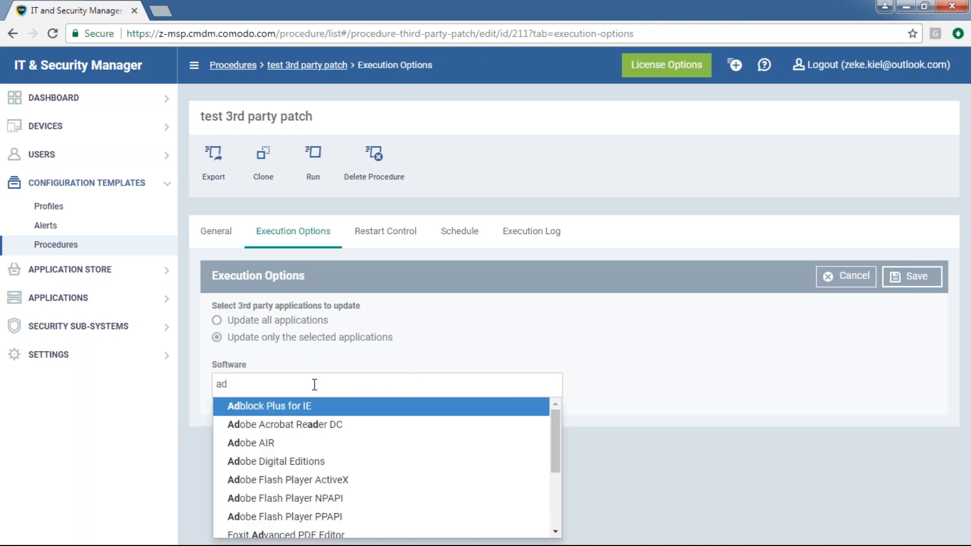
pyautogui.write('obe')
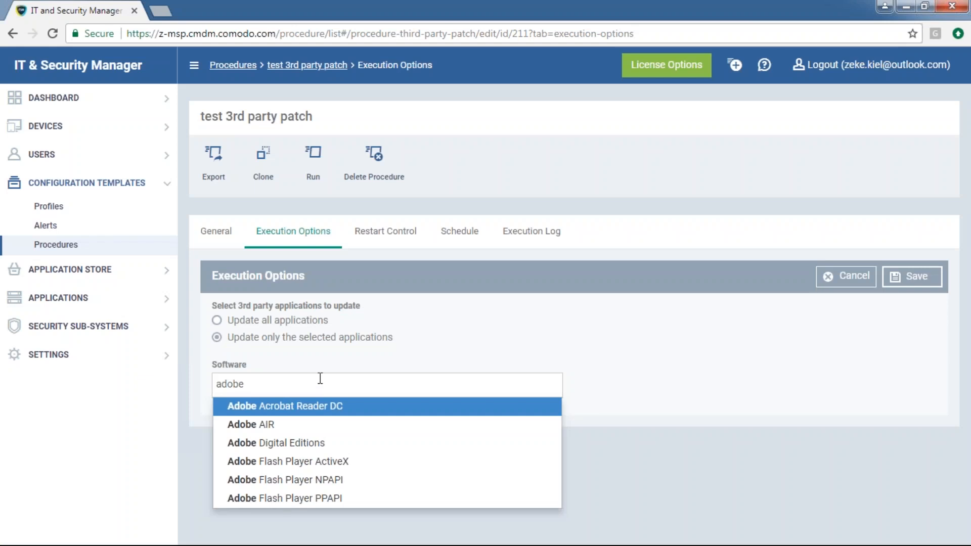
pyautogui.click(321, 383)
pyautogui.click(321, 390)
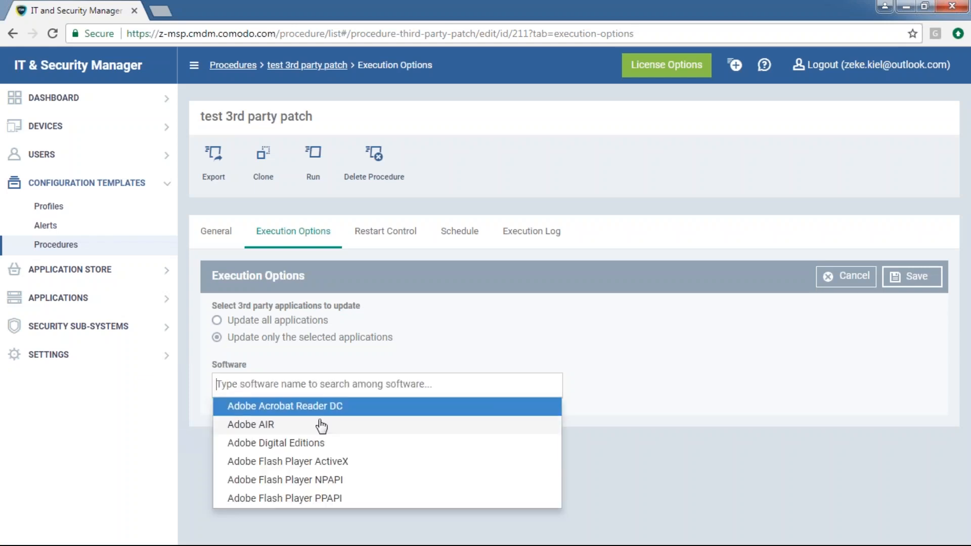
pyautogui.click(702, 447)
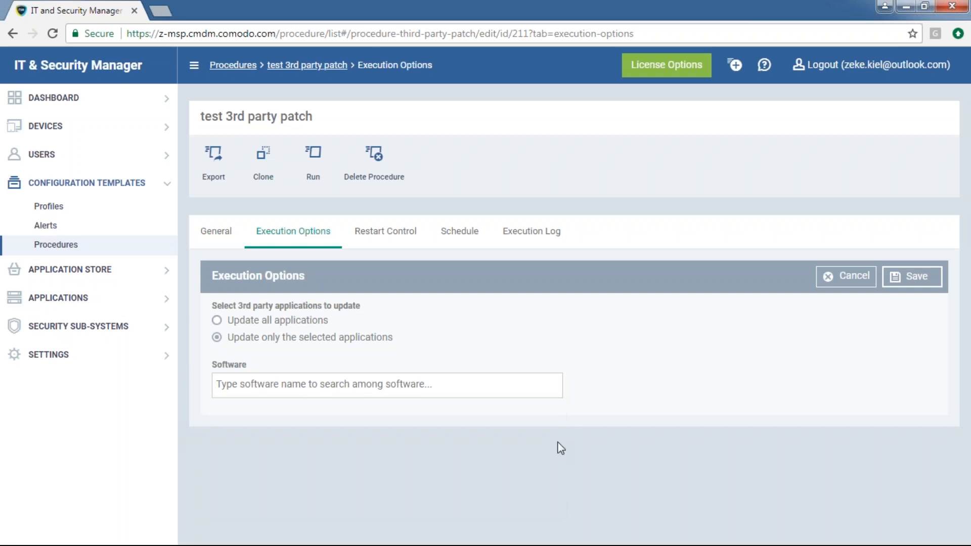
# Load the Comodo Help site in a new browser tab using 'help'
pyautogui.click(161, 11)
pyautogui.write('help.comodo.com')
pyautogui.press('Return')
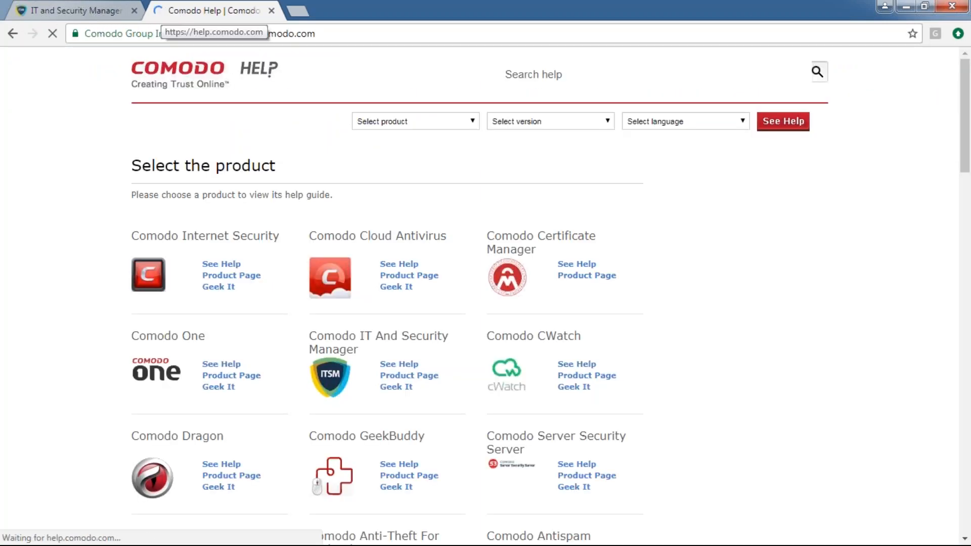
# Search Comodo Help for 'supported 3rd party patch' and open the top result
pyautogui.click(578, 76)
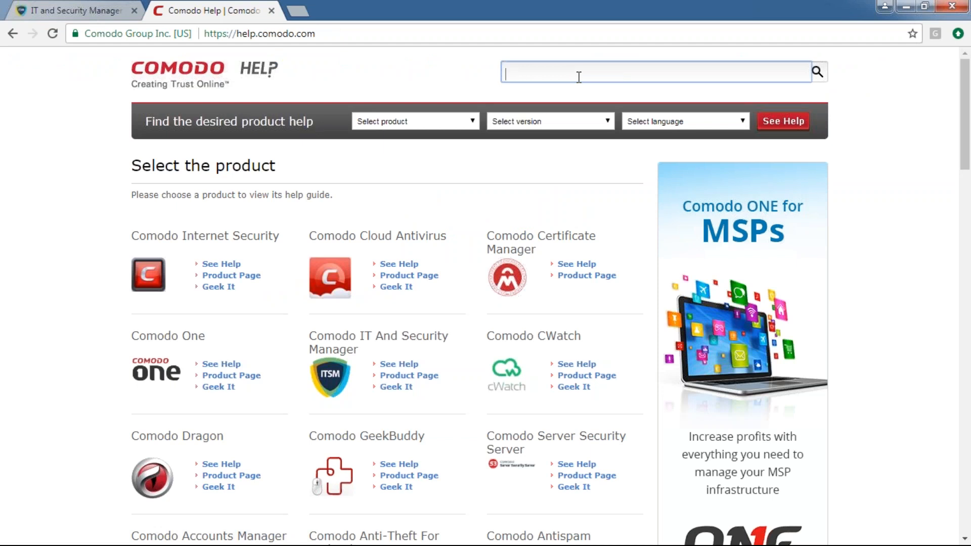
pyautogui.write('supported 3rd party patch')
pyautogui.press('Return')
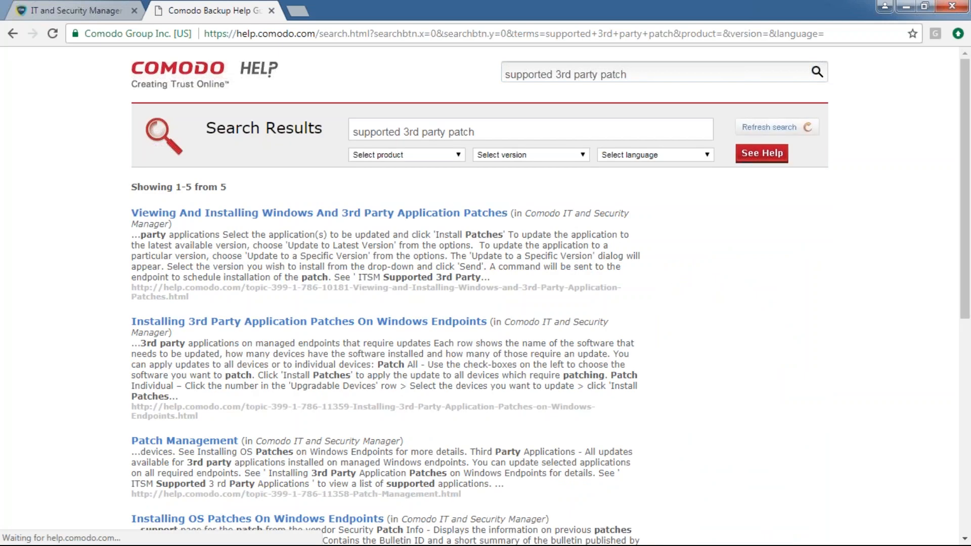
pyautogui.click(439, 217)
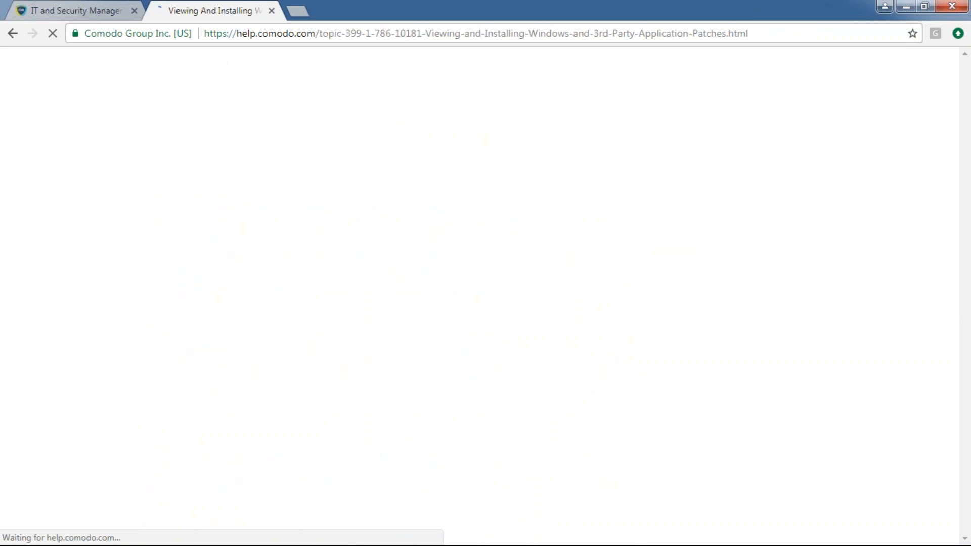
# Expand Applications > Patch Management in the topic tree and open ITSM Supported 3rd Party Applications
pyautogui.scroll(-7, 414, 377)
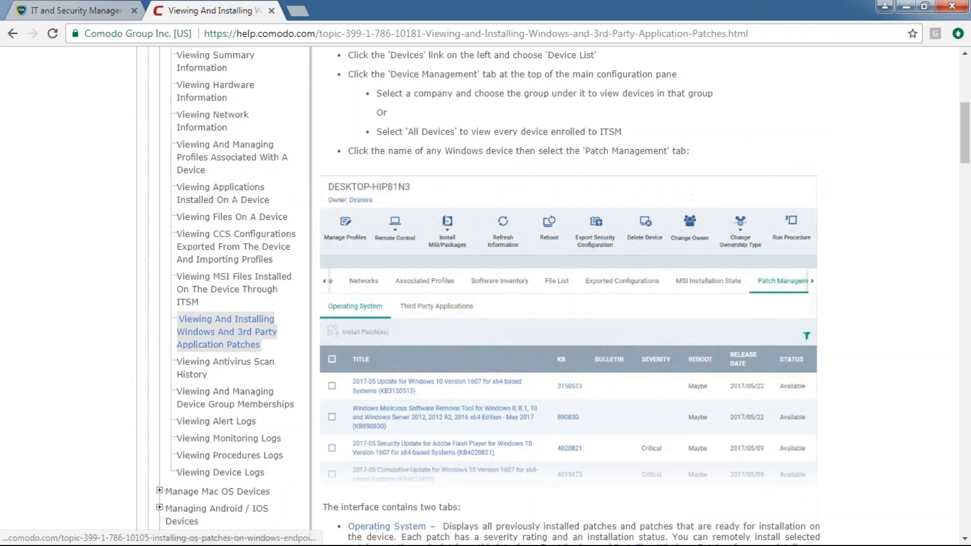
pyautogui.scroll(3, 301, 369)
pyautogui.scroll(4, 402, 366)
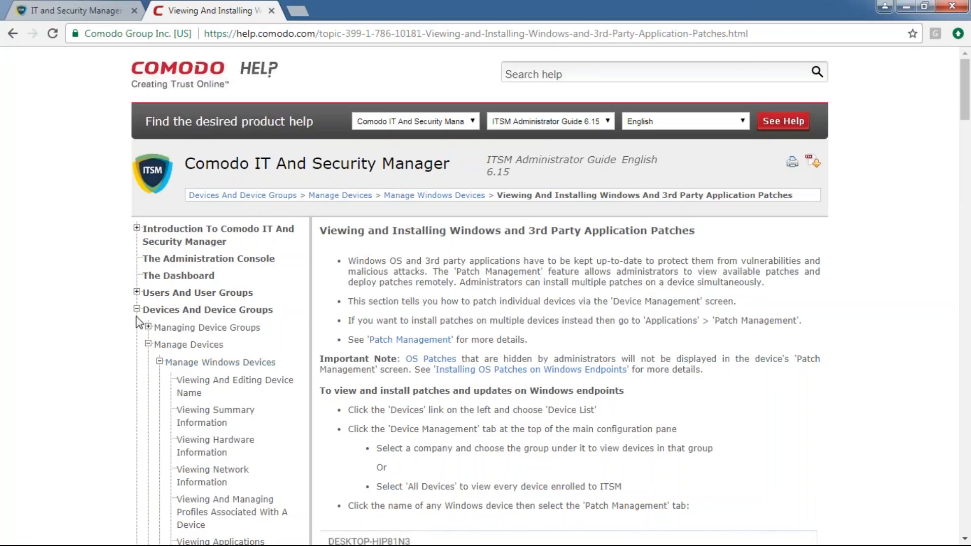
pyautogui.click(137, 310)
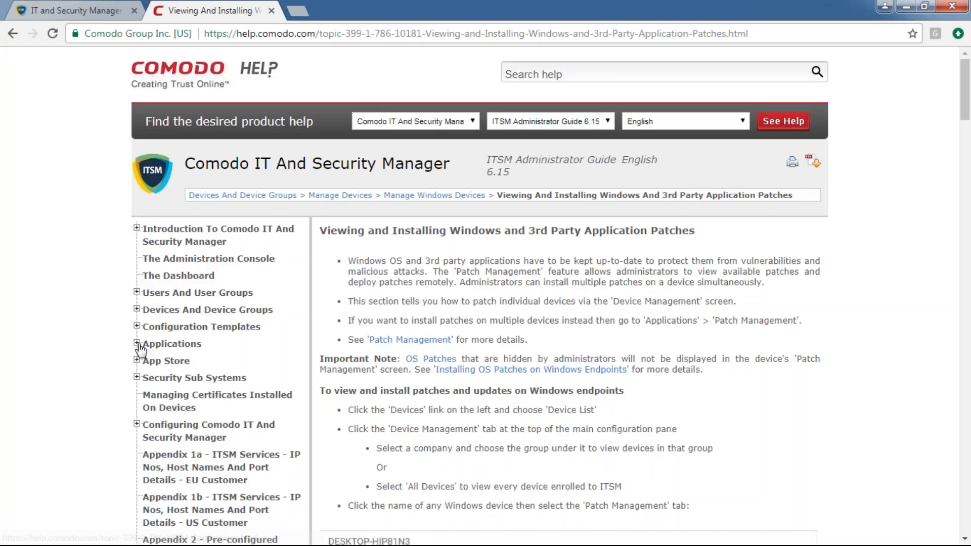
pyautogui.click(137, 344)
pyautogui.click(148, 390)
pyautogui.scroll(-1, 234, 455)
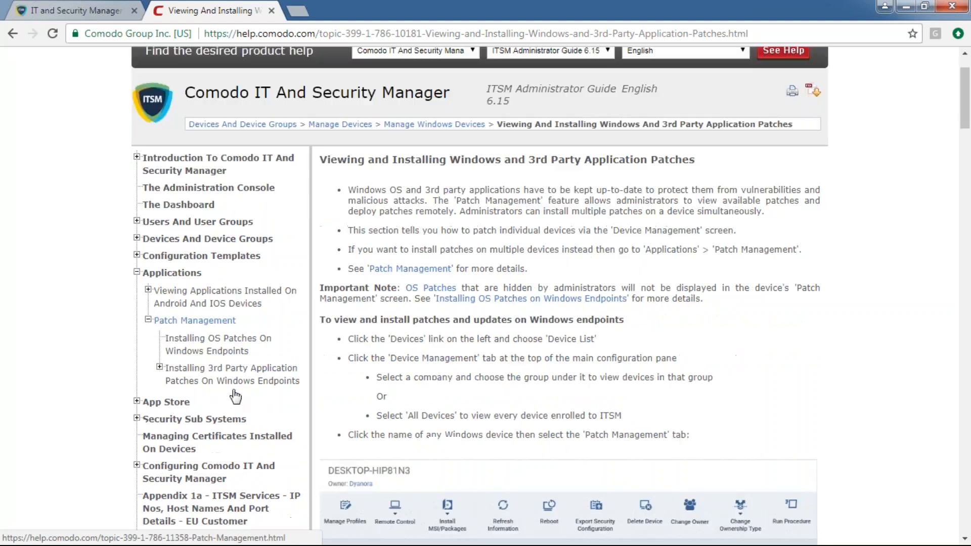
pyautogui.click(160, 367)
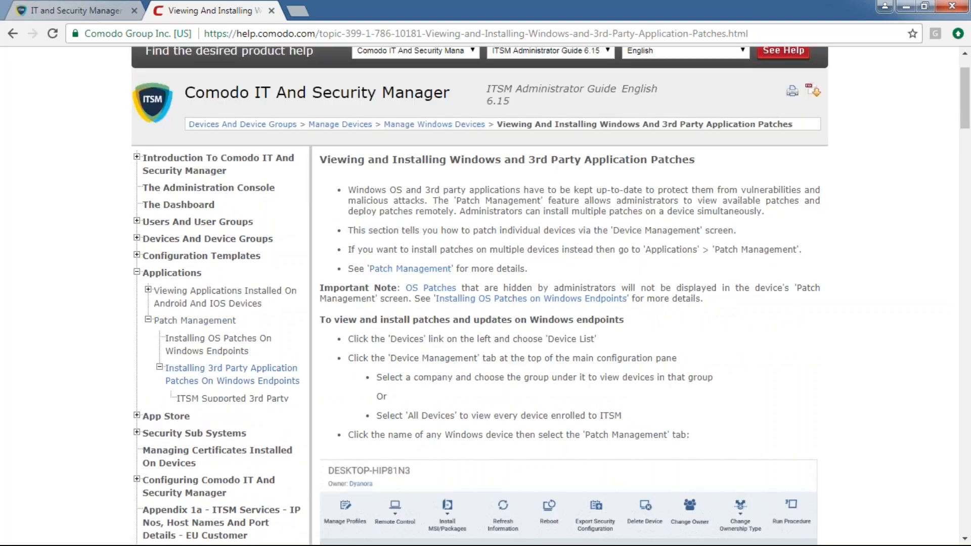
pyautogui.click(213, 404)
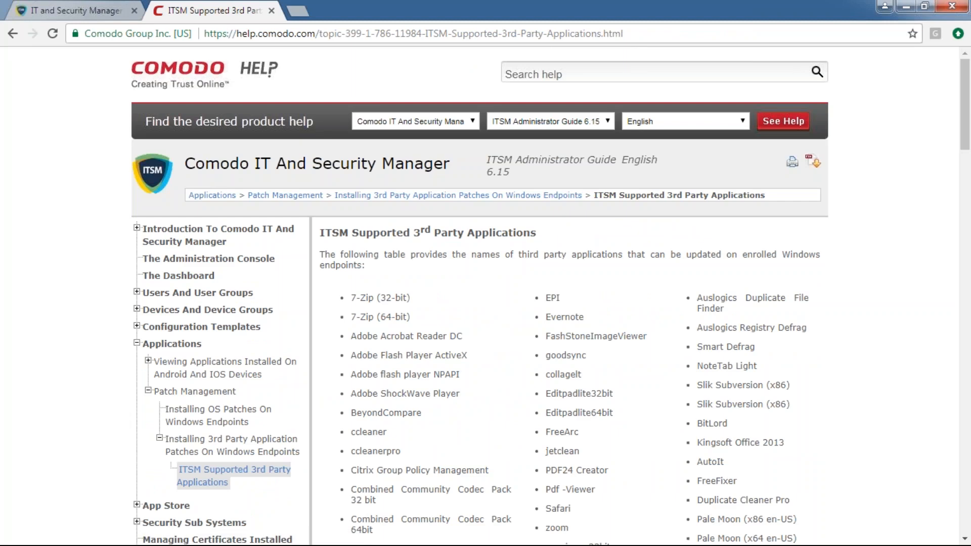
# Browse the supported applications page and its product and version dropdowns, then return to the ITSM tab
pyautogui.click(369, 31)
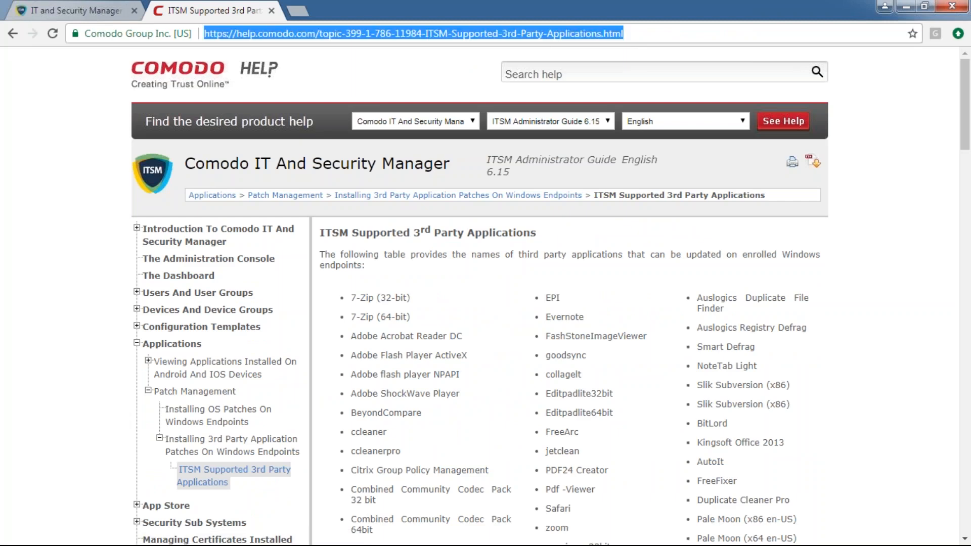
pyautogui.click(108, 8)
pyautogui.click(202, 10)
pyautogui.click(425, 122)
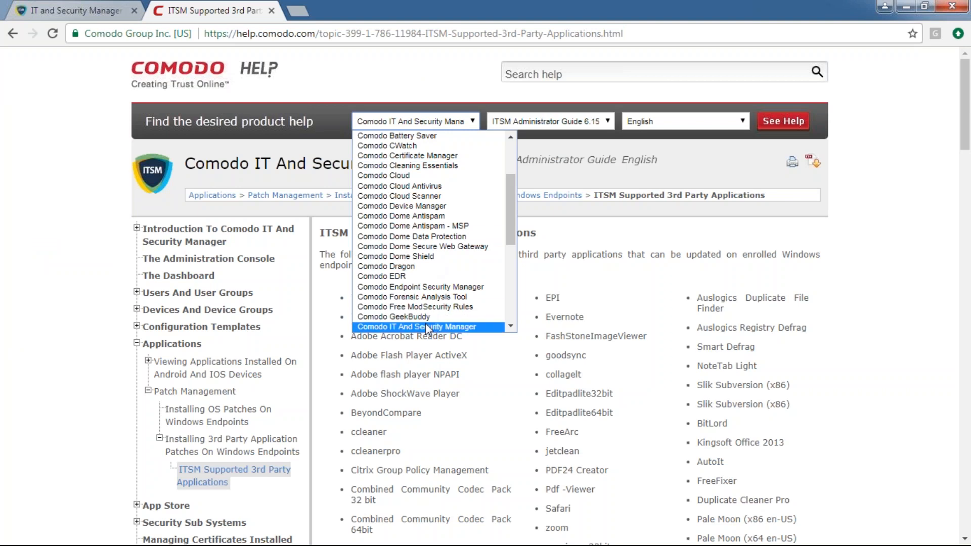
pyautogui.click(498, 123)
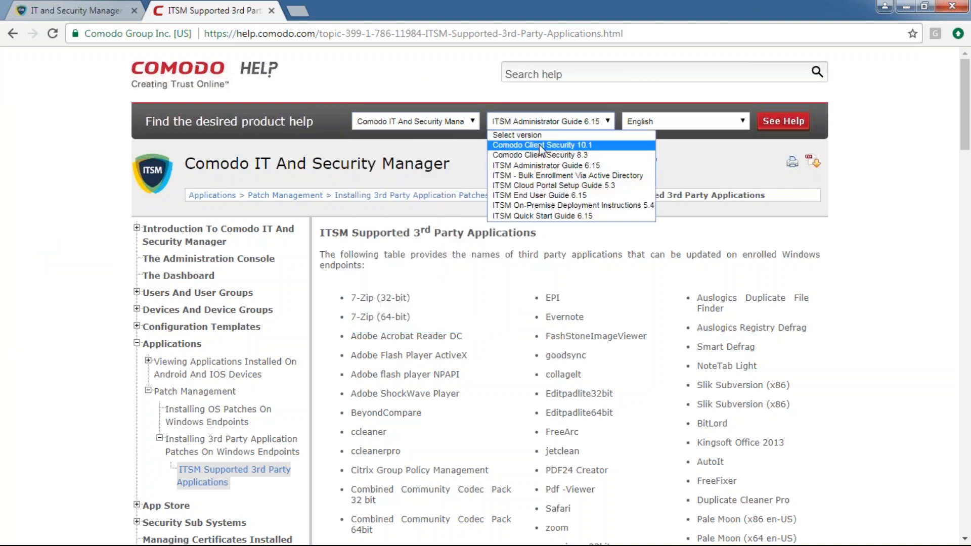
pyautogui.click(506, 121)
pyautogui.scroll(-3, 255, 182)
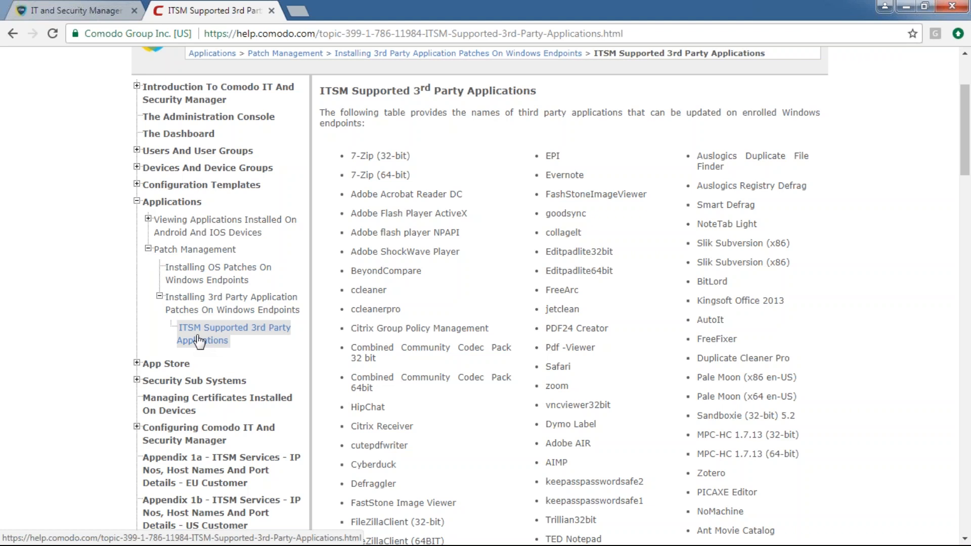
pyautogui.click(76, 11)
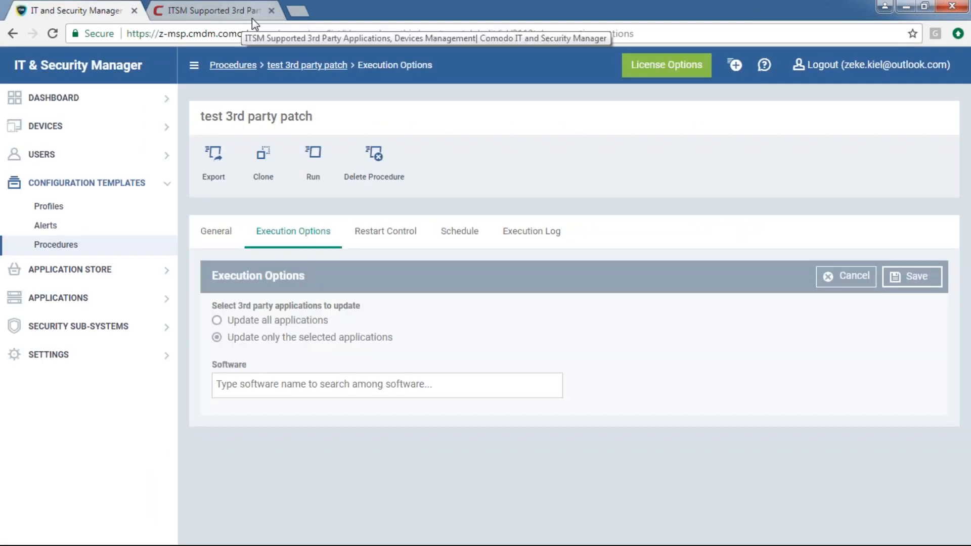
# Close the supported applications help tab and open Configuration Templates > Profiles
pyautogui.click(271, 11)
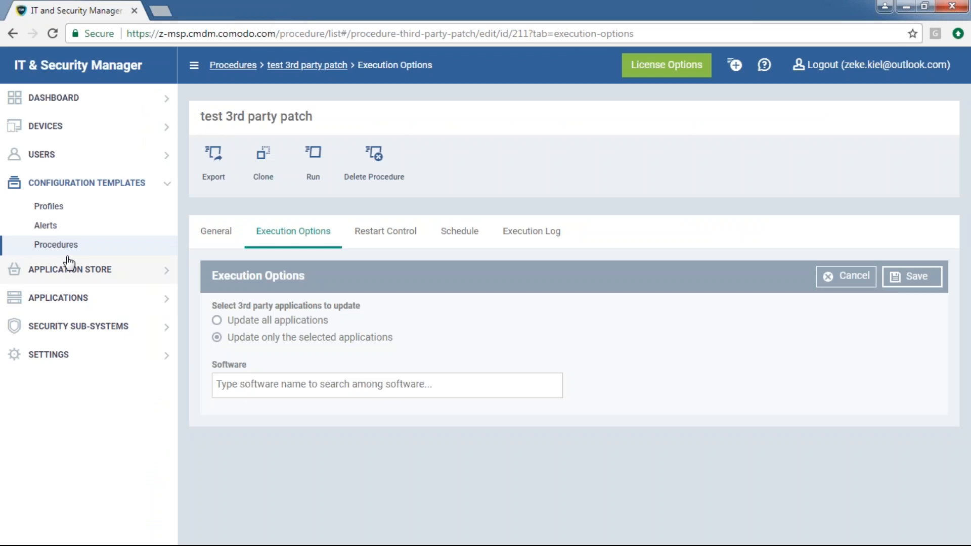
pyautogui.click(49, 206)
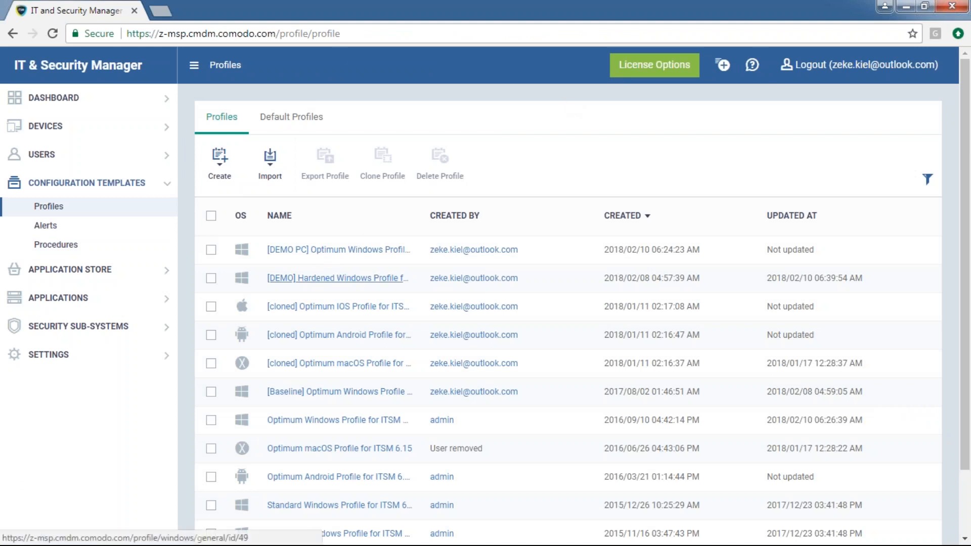
# Open the [DEMO] Hardened Windows Profile for ITSM 6.15 and select its Monitoring tab
pyautogui.click(316, 279)
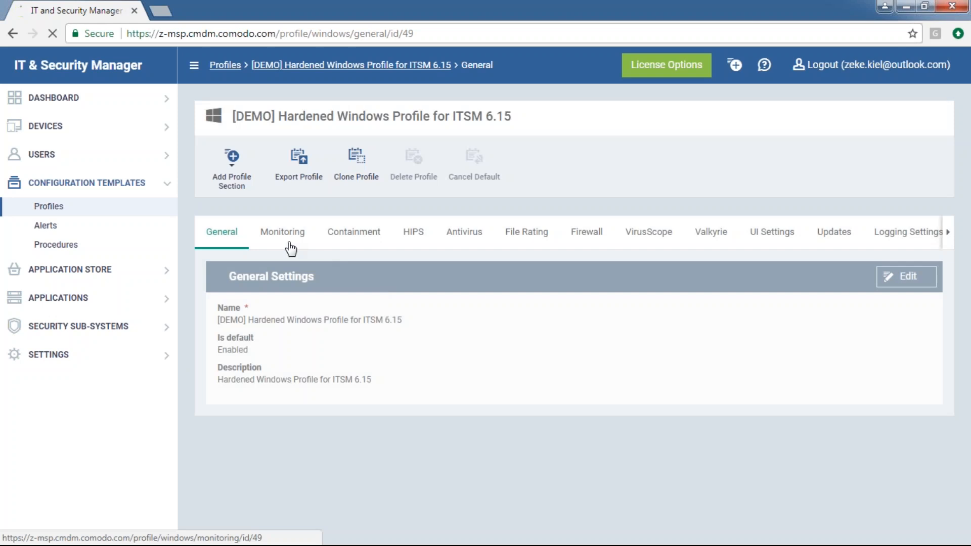
pyautogui.click(287, 247)
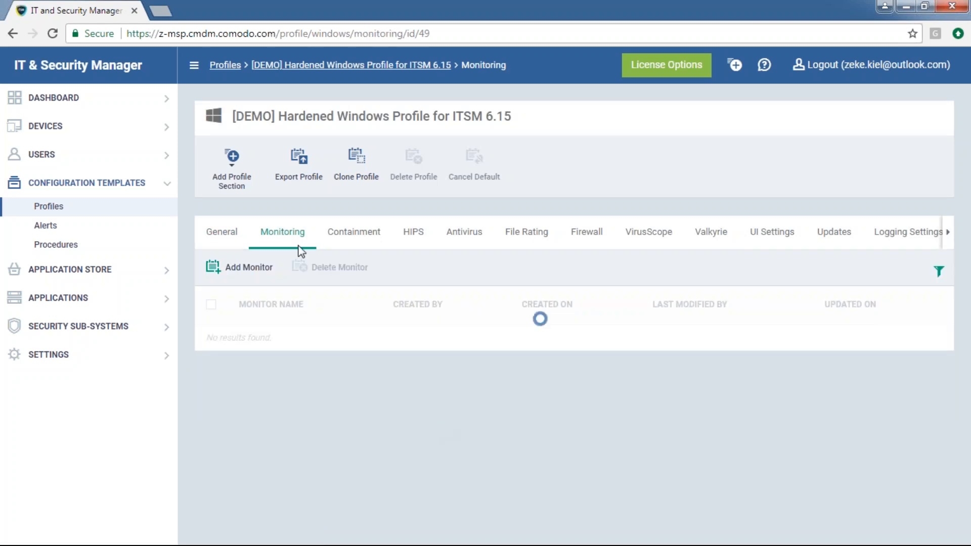
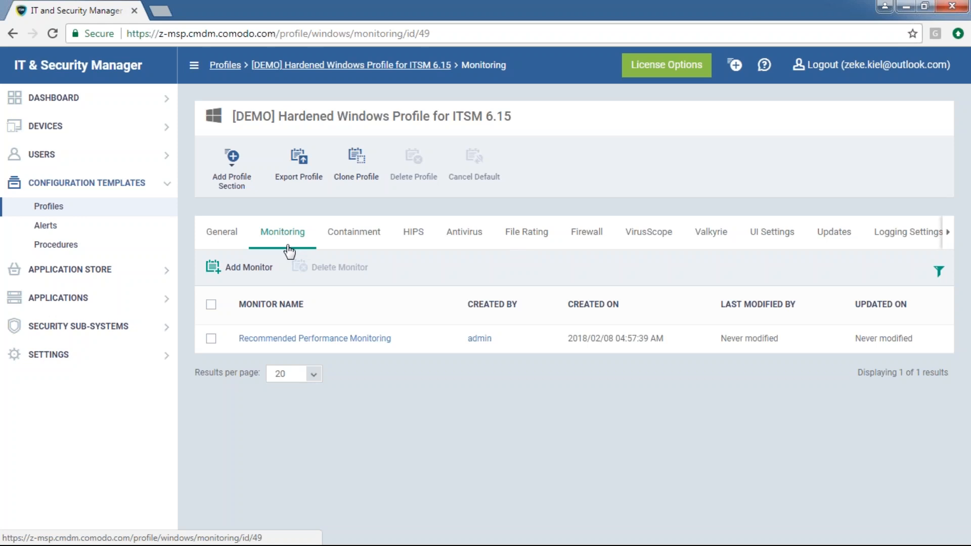
# Open the Recommended Performance Monitoring monitor and show its CPU, RAM and Network usage thresholds
pyautogui.moveTo(281, 115); pyautogui.dragTo(511, 118)
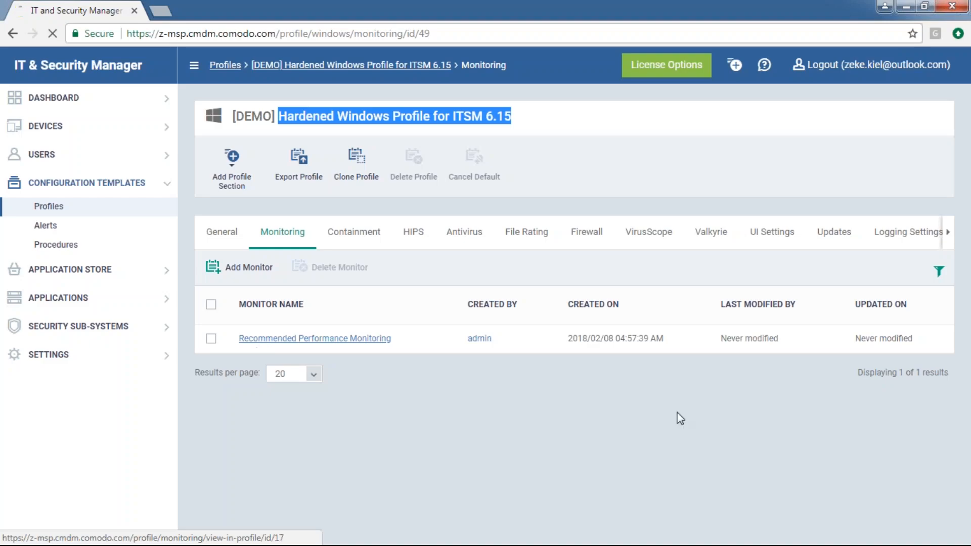
pyautogui.click(261, 342)
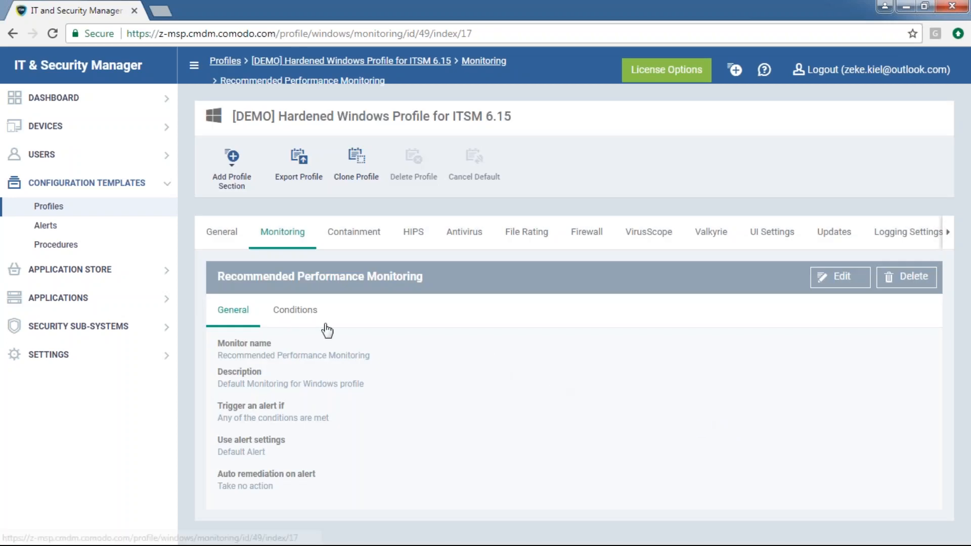
pyautogui.click(295, 309)
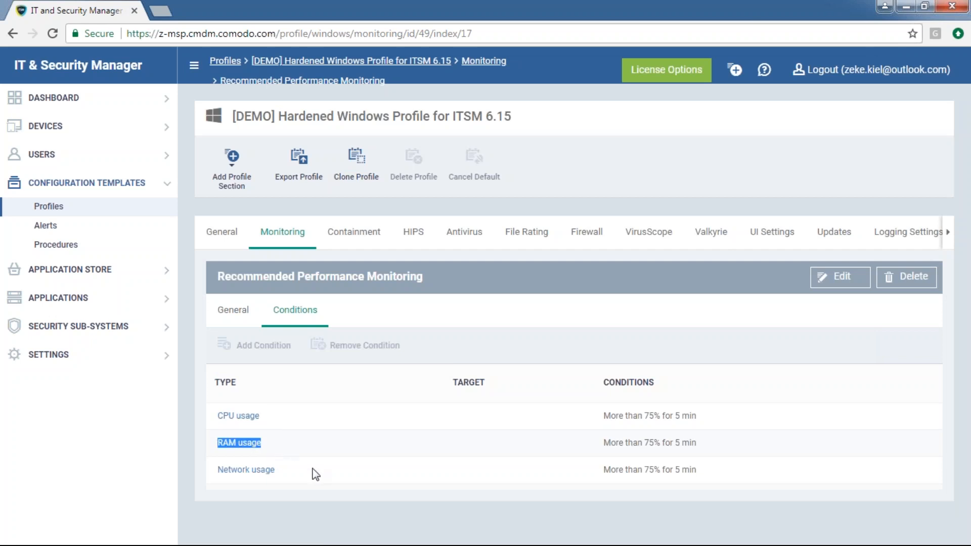
pyautogui.moveTo(277, 473); pyautogui.dragTo(215, 423)
pyautogui.click(707, 445)
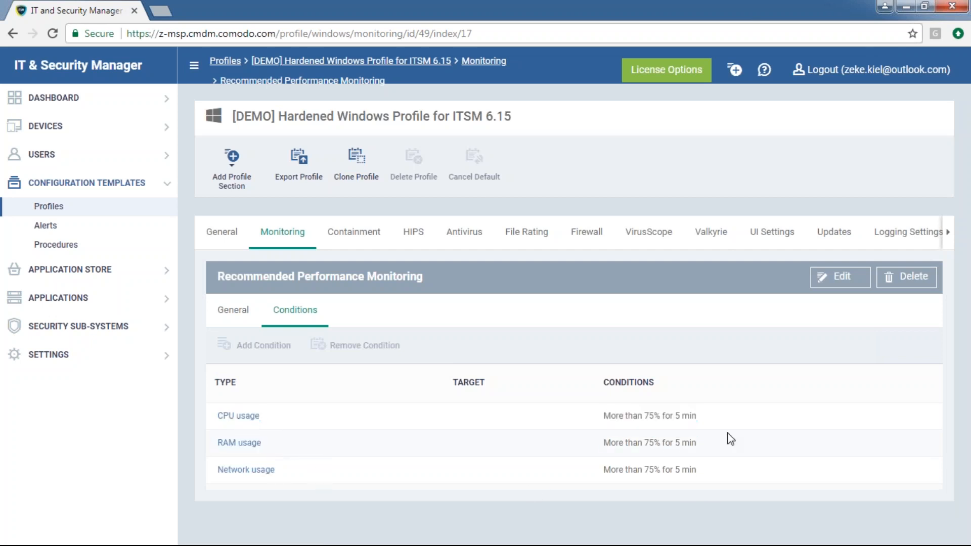
pyautogui.moveTo(698, 423); pyautogui.dragTo(602, 416)
# Edit the monitor and replace Default Alert with My Alert in Use alert settings
pyautogui.click(233, 309)
pyautogui.click(831, 277)
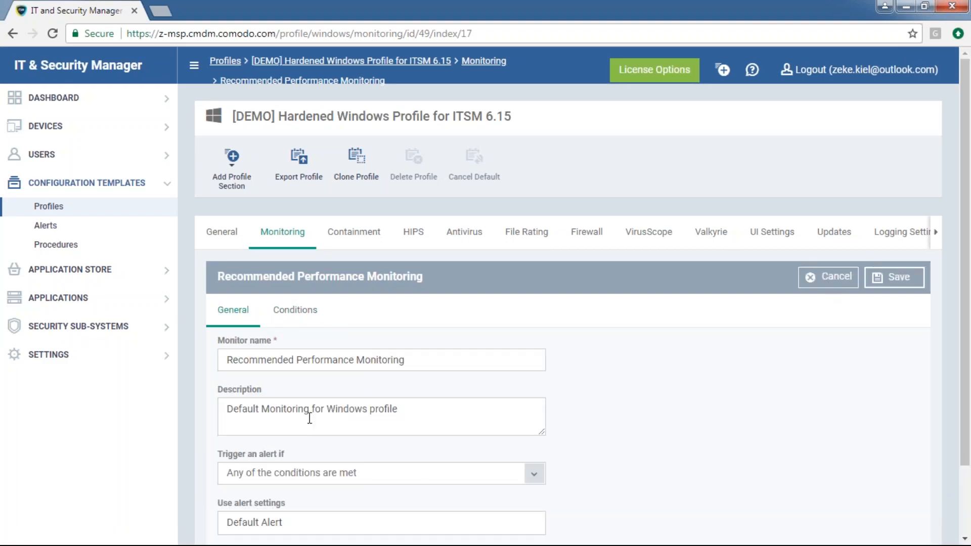
pyautogui.scroll(-2, 832, 283)
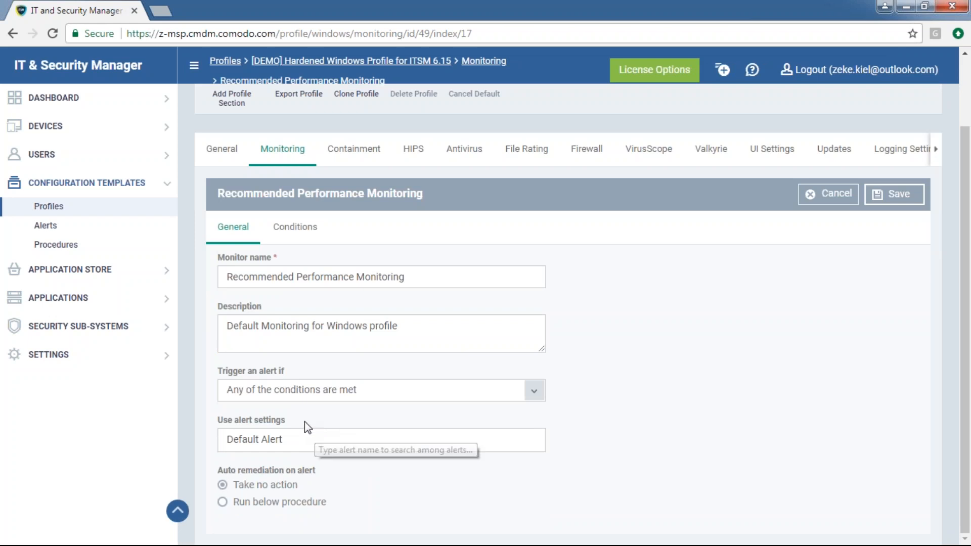
pyautogui.moveTo(286, 420); pyautogui.dragTo(222, 420)
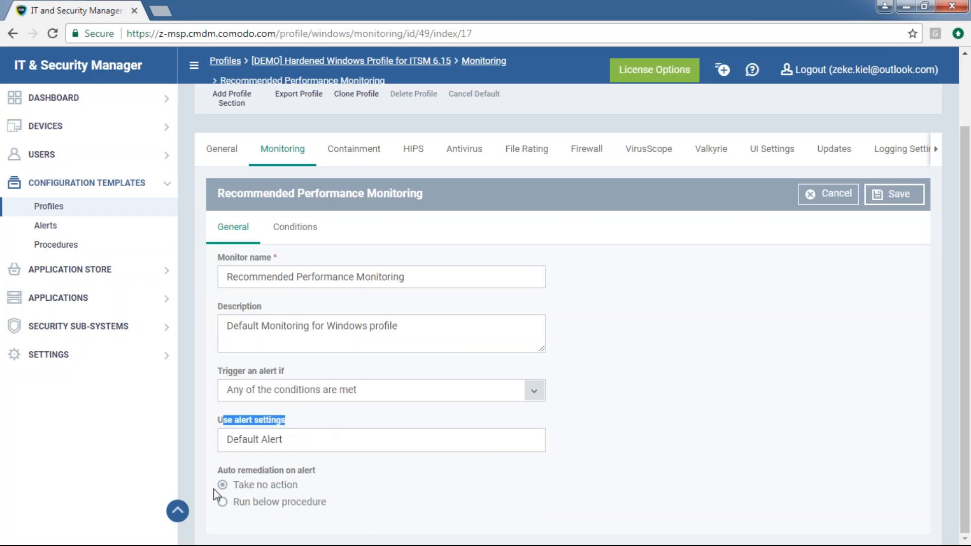
pyautogui.click(299, 439)
pyautogui.click(341, 440)
pyautogui.click(339, 437)
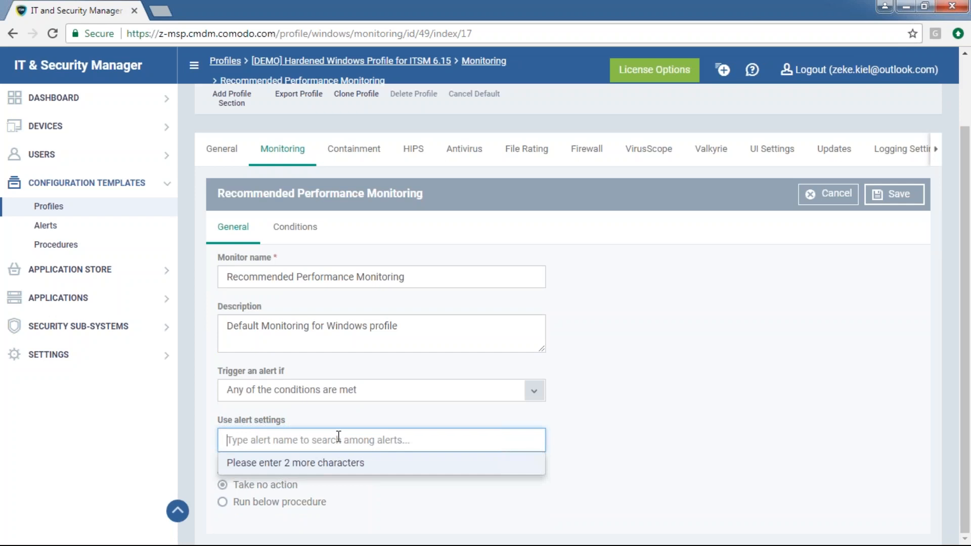
pyautogui.write('my')
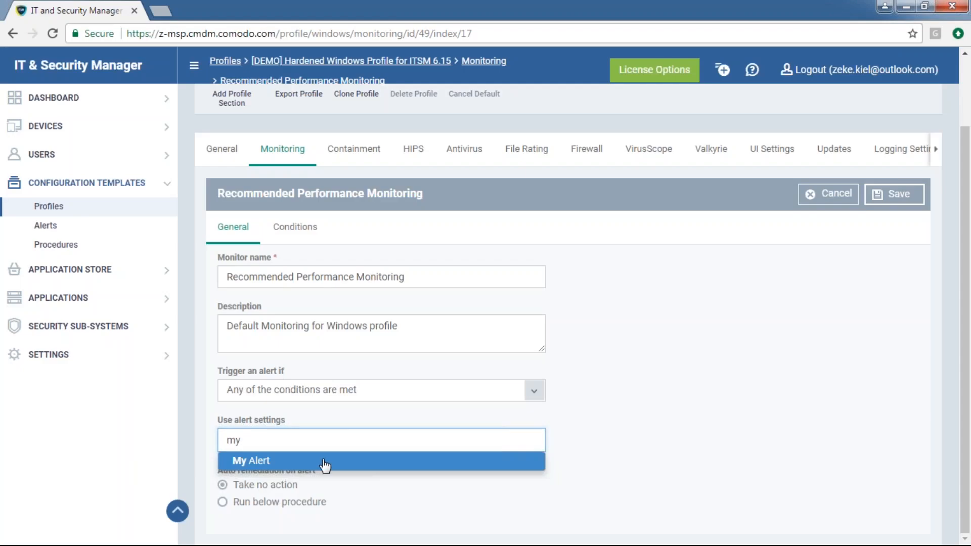
pyautogui.click(321, 461)
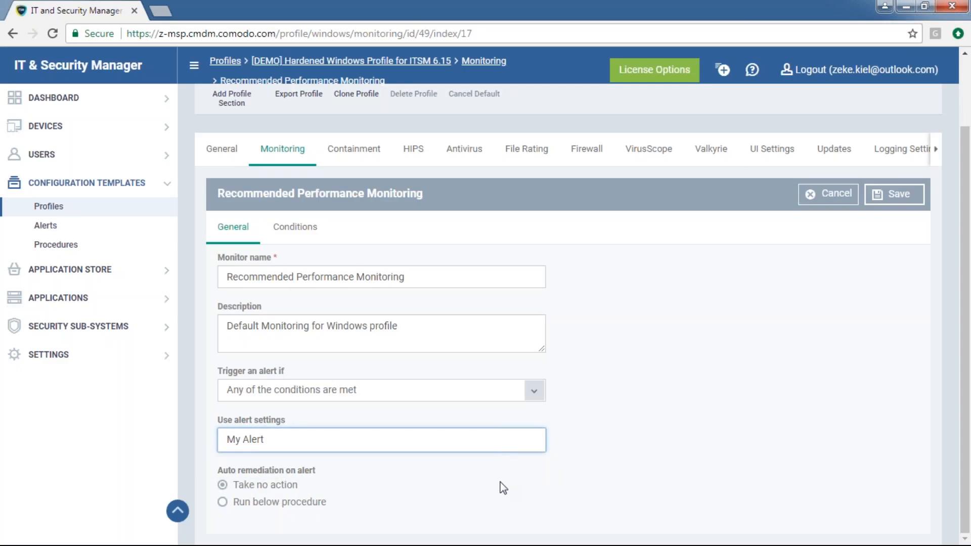
pyautogui.click(606, 454)
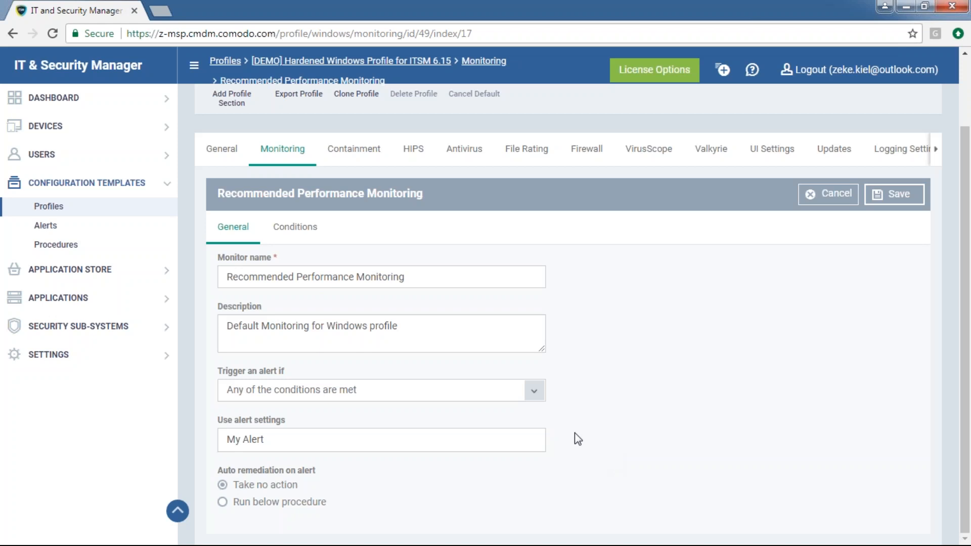
# Keep alerts triggering when any condition is met and set auto remediation to Run below procedure
pyautogui.moveTo(405, 277); pyautogui.dragTo(226, 277)
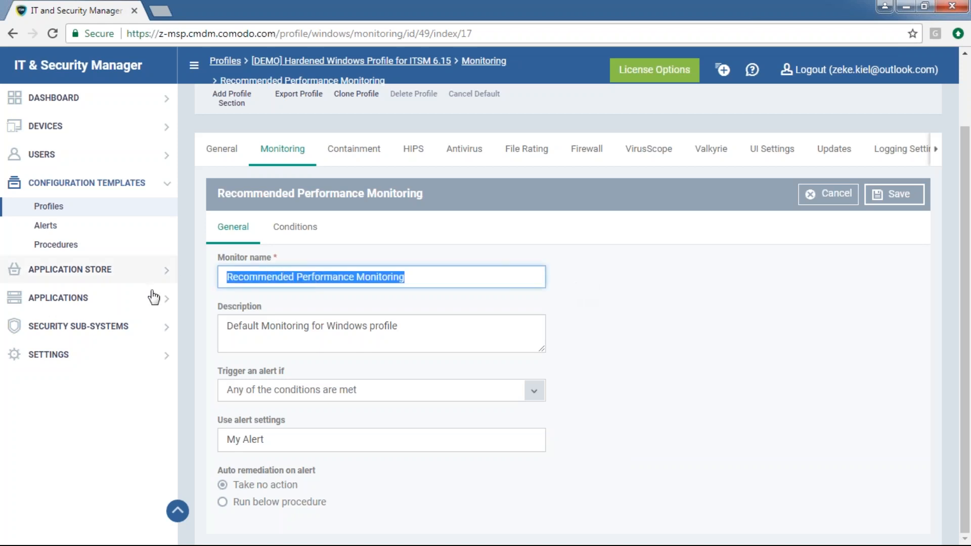
pyautogui.moveTo(411, 327); pyautogui.dragTo(199, 331)
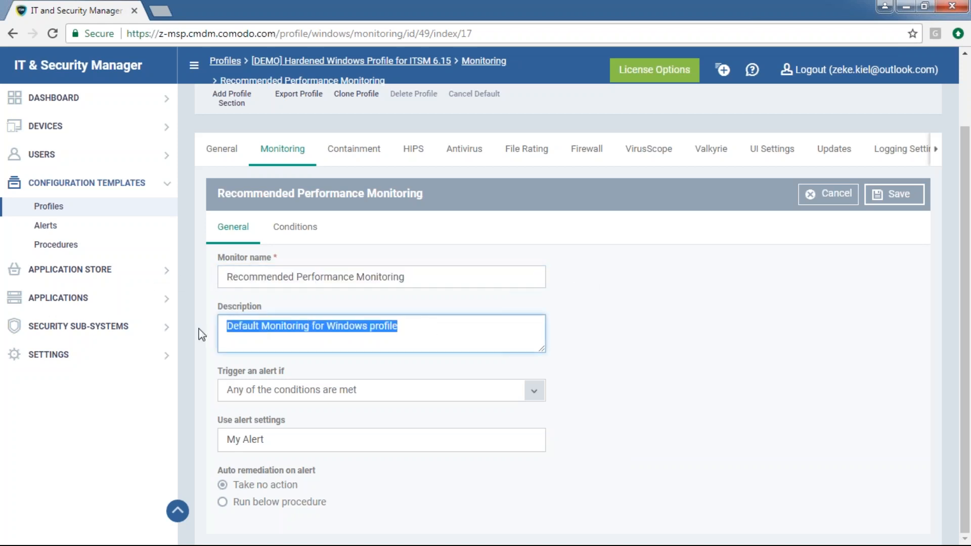
pyautogui.click(610, 372)
pyautogui.click(468, 399)
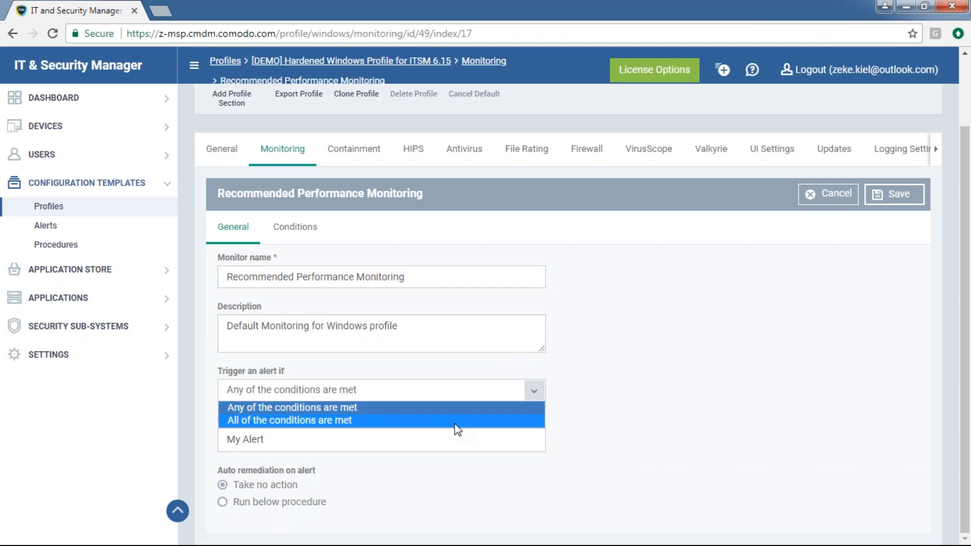
pyautogui.click(568, 342)
pyautogui.click(295, 226)
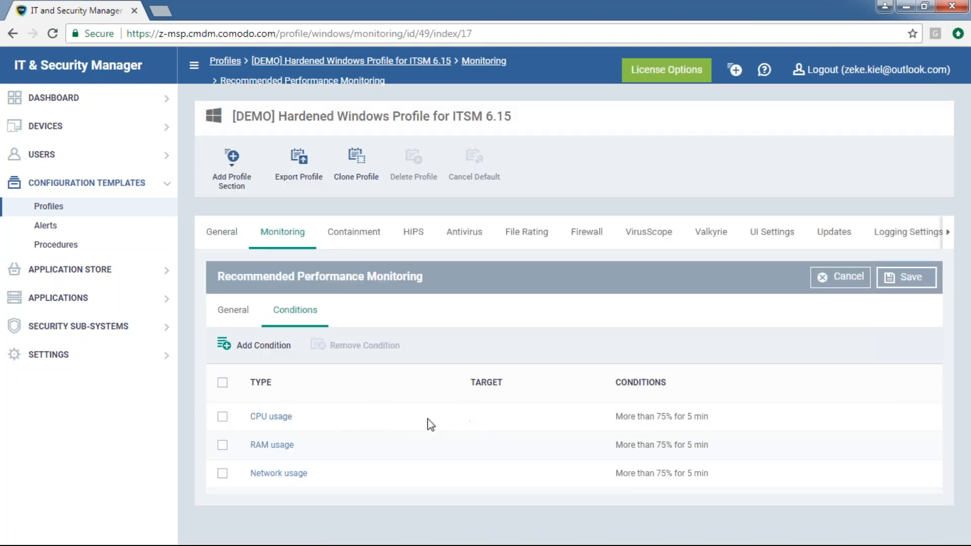
pyautogui.click(231, 310)
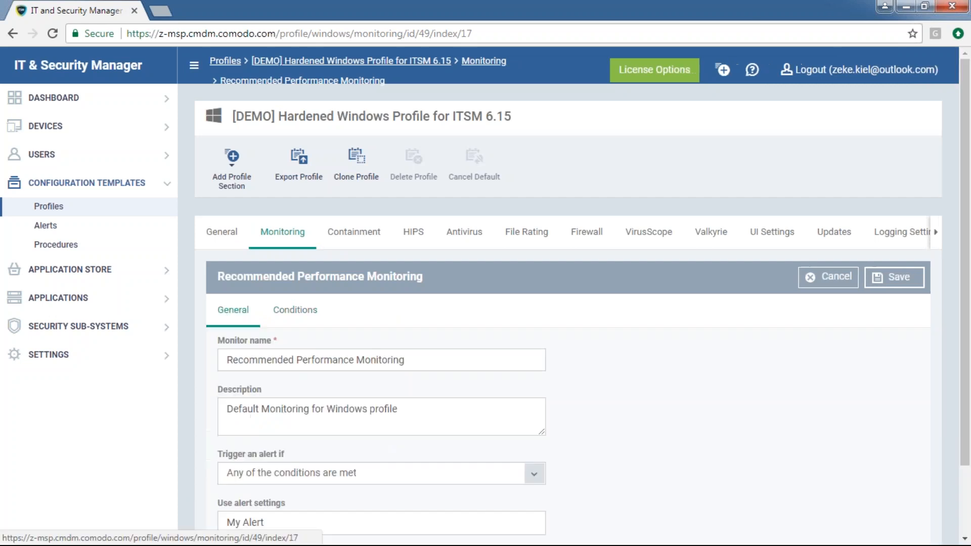
pyautogui.scroll(-2, 306, 470)
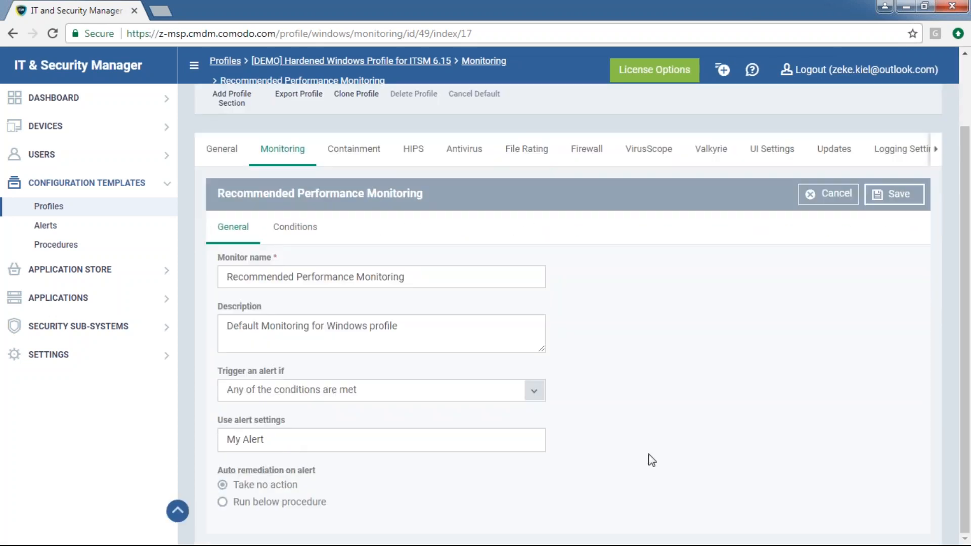
pyautogui.moveTo(317, 475); pyautogui.dragTo(206, 476)
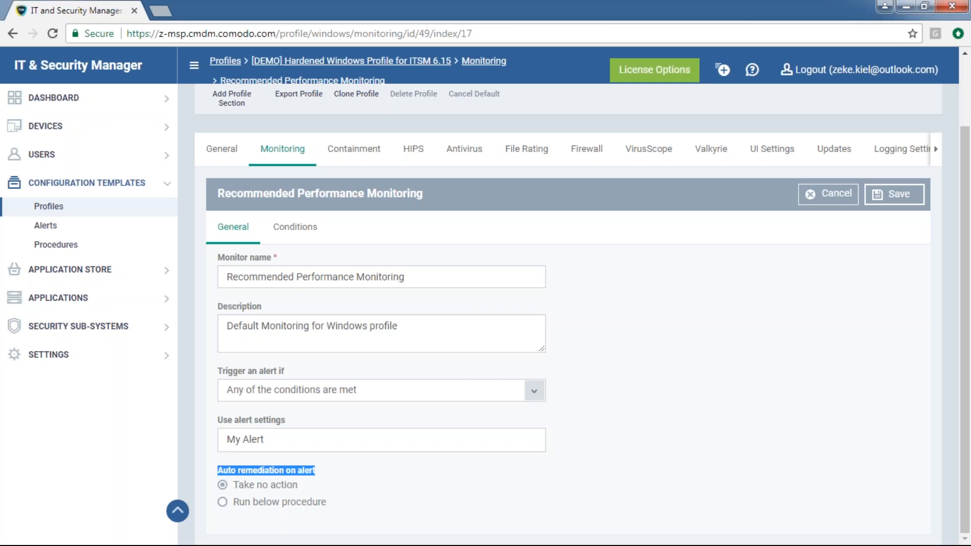
pyautogui.click(236, 501)
# Search 'clean', pick Run System Cleanup as the remediation procedure, and view the conditions
pyautogui.scroll(-1, 332, 504)
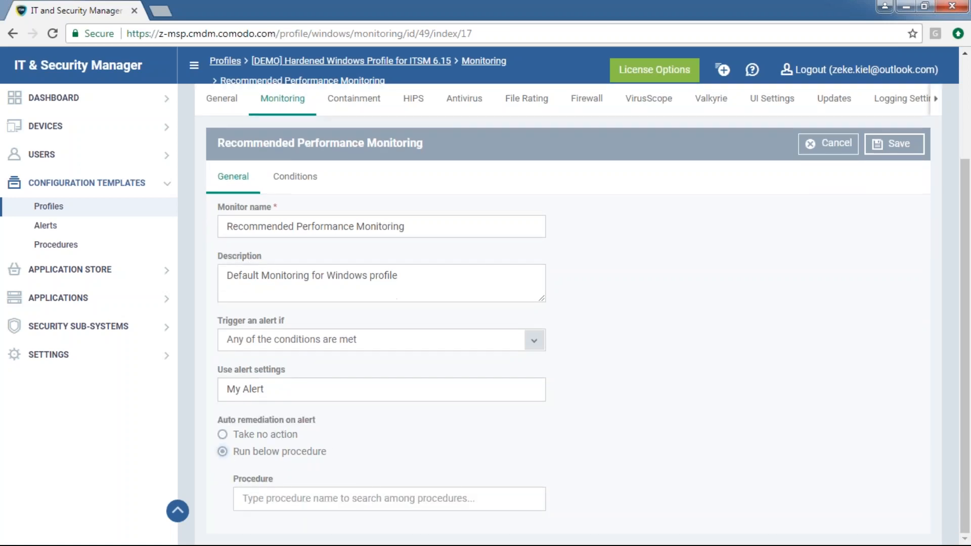
pyautogui.click(311, 498)
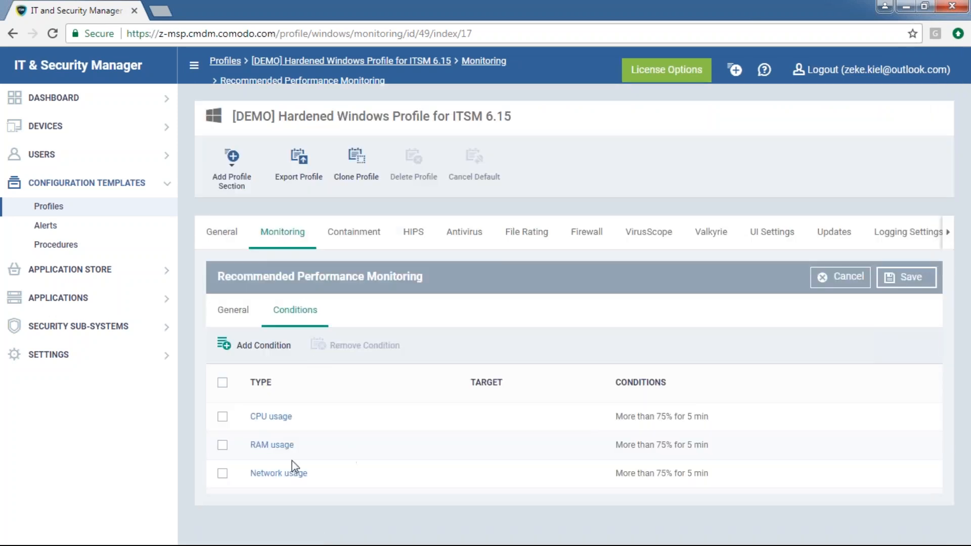
pyautogui.click(240, 314)
pyautogui.scroll(-3, 342, 387)
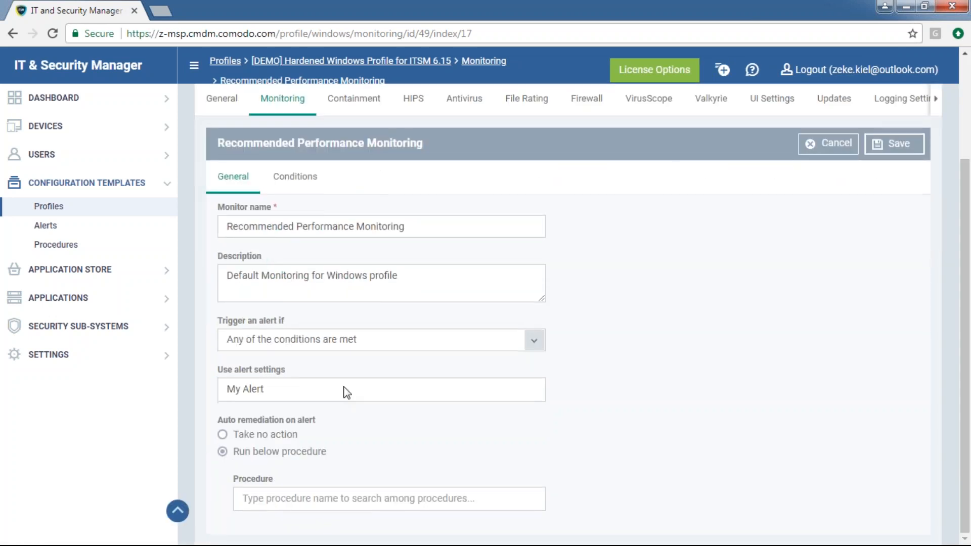
pyautogui.click(387, 499)
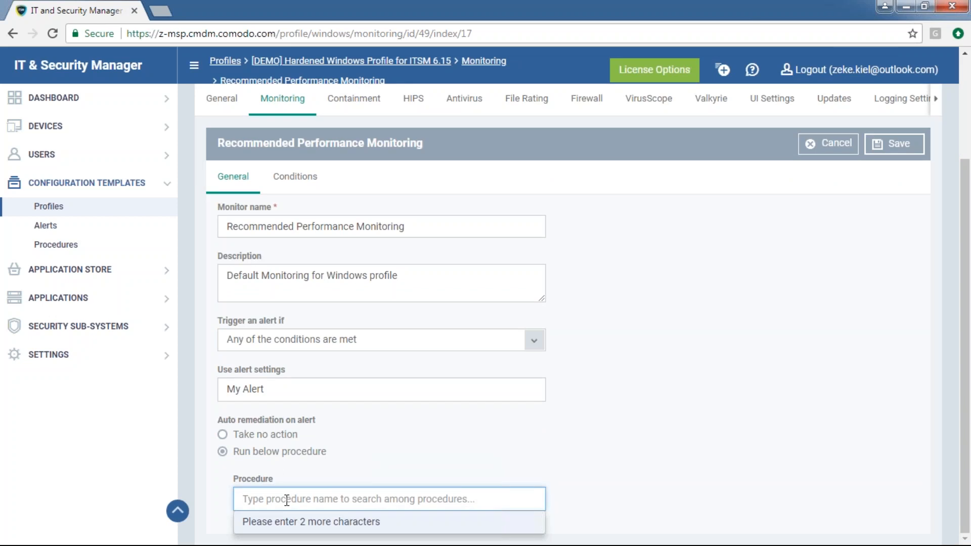
pyautogui.write('clean')
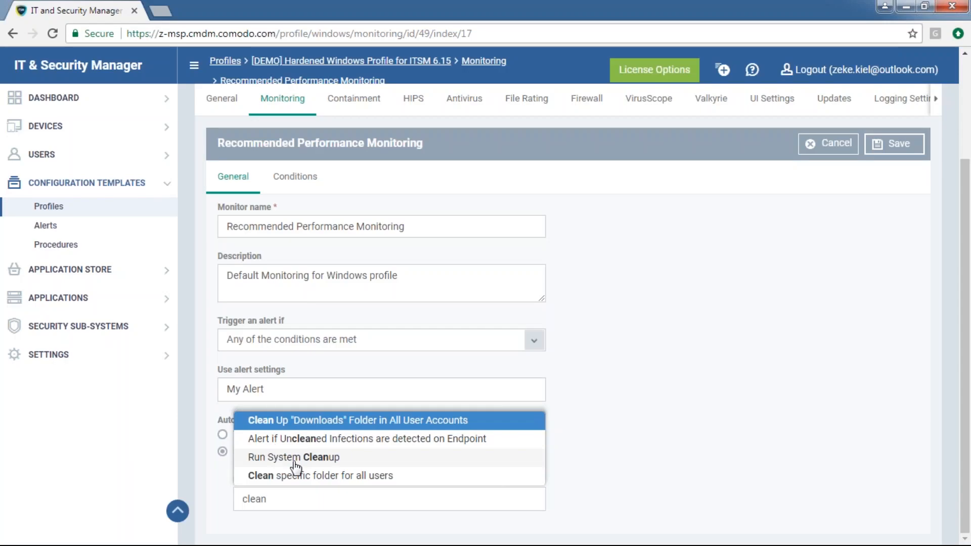
pyautogui.click(269, 458)
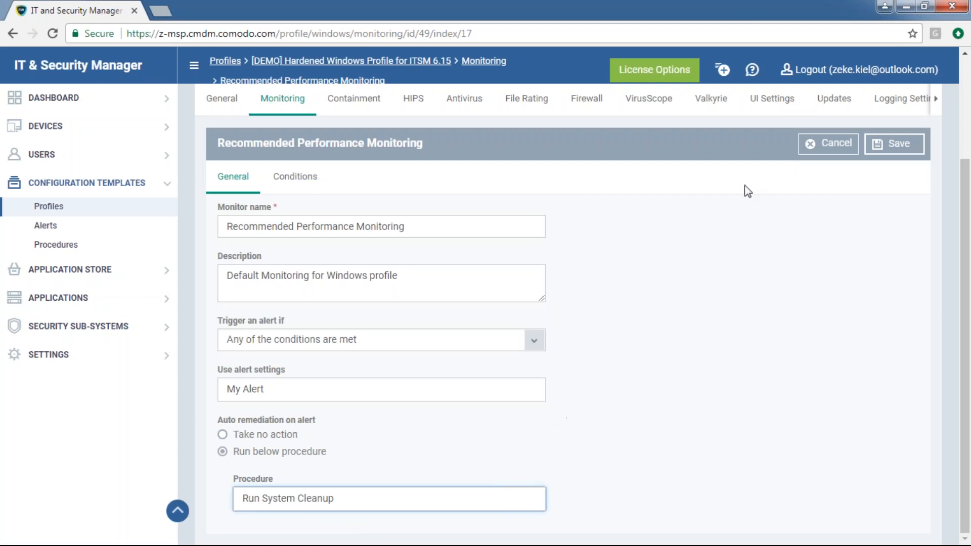
pyautogui.click(307, 183)
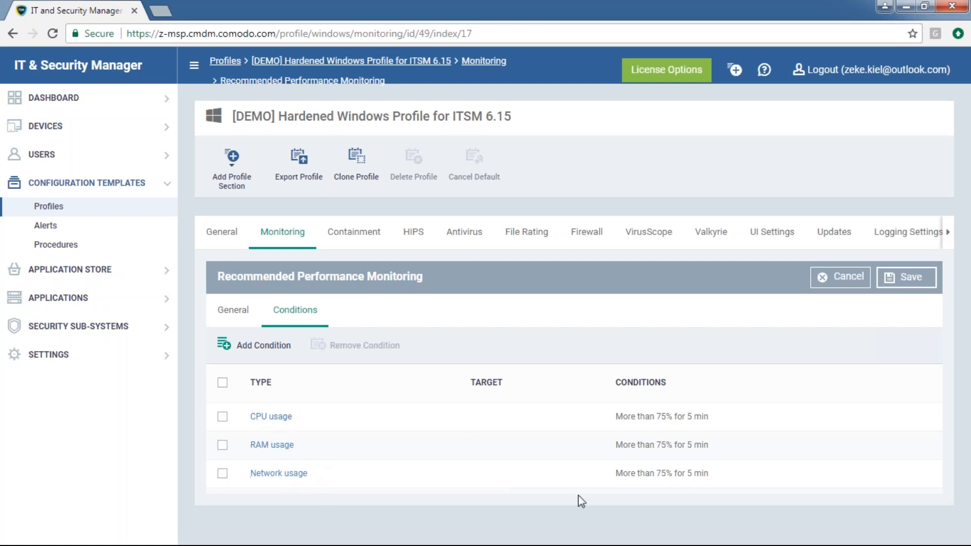
# Review the condition types that can be added, then leave monitor editing
pyautogui.click(264, 345)
pyautogui.scroll(-2, 434, 342)
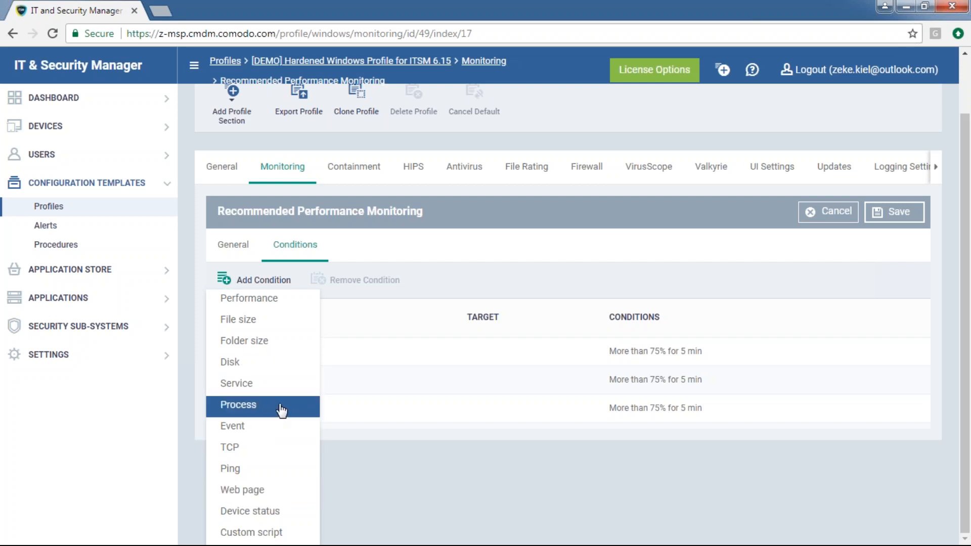
pyautogui.scroll(2, 656, 212)
pyautogui.click(865, 286)
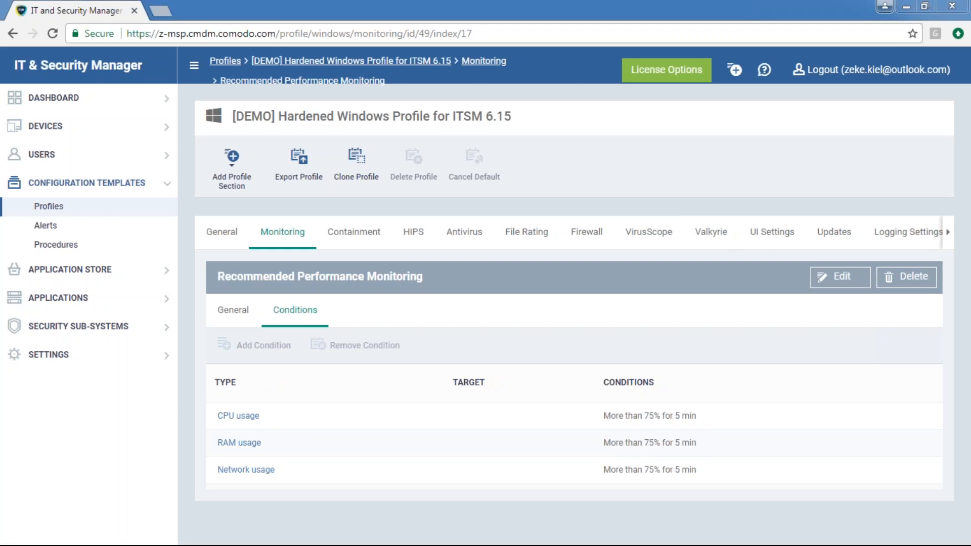
# Check the procedure types in the Procedures page's Create menu, then go to Configuration Templates > Profiles
pyautogui.click(63, 244)
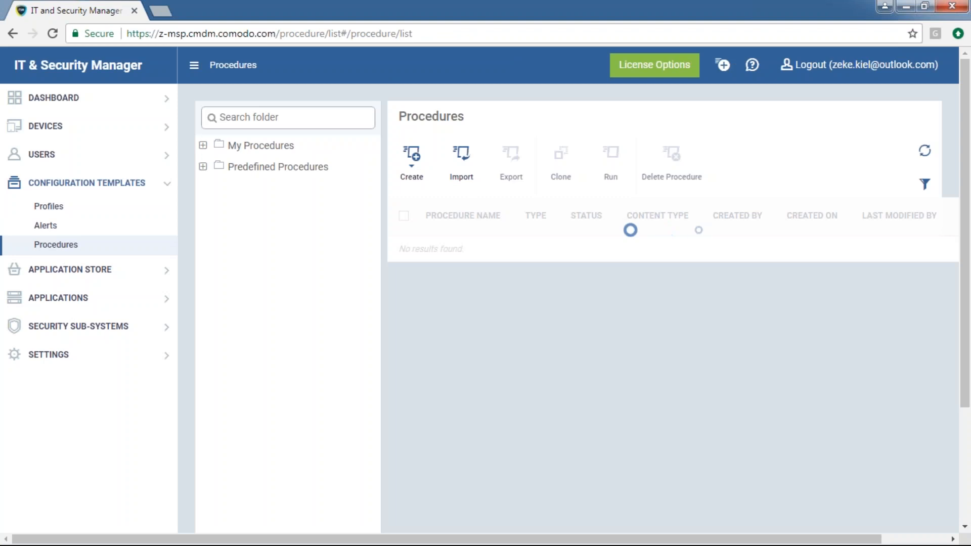
pyautogui.click(411, 163)
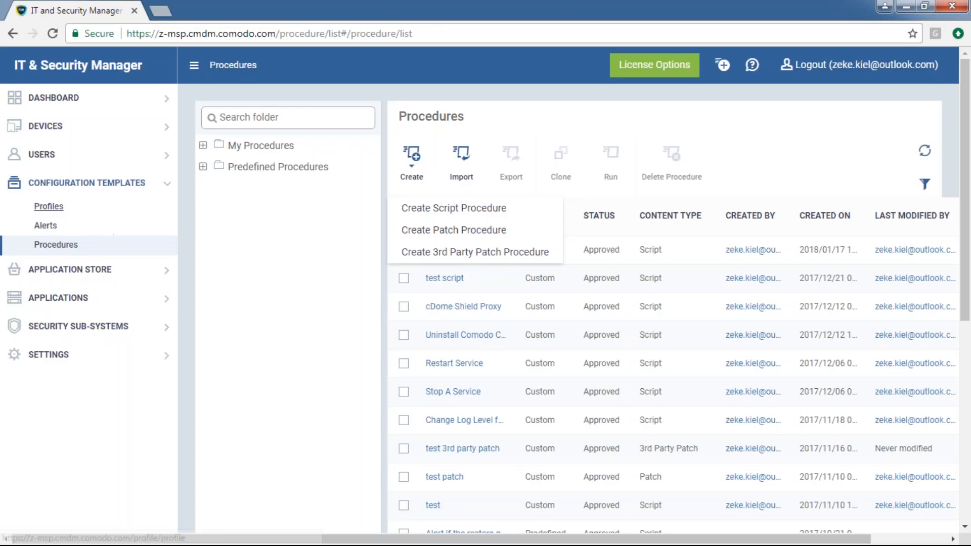
pyautogui.click(48, 206)
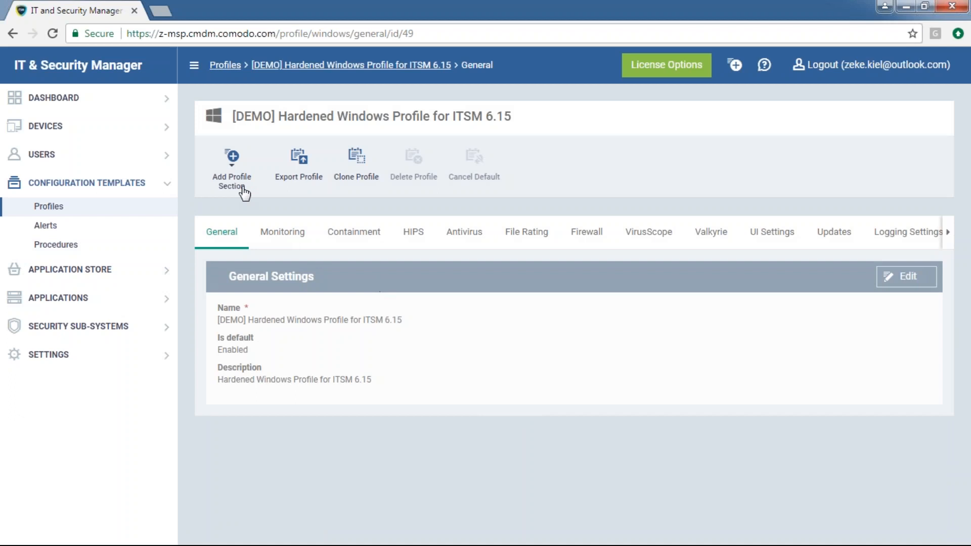
# Add a Procedures section holding 'test patch [Patch]' to the [DEMO] Hardened profile and save it
pyautogui.click(244, 191)
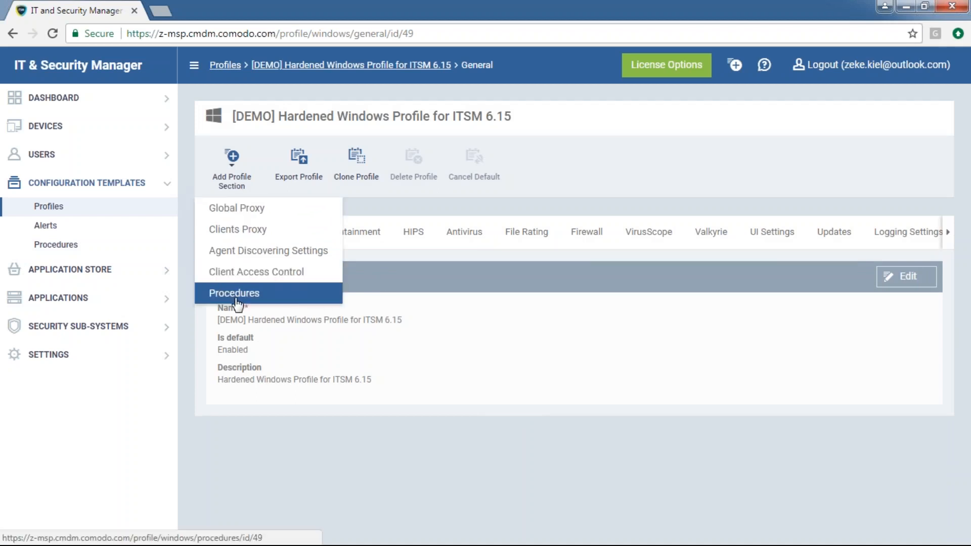
pyautogui.click(263, 302)
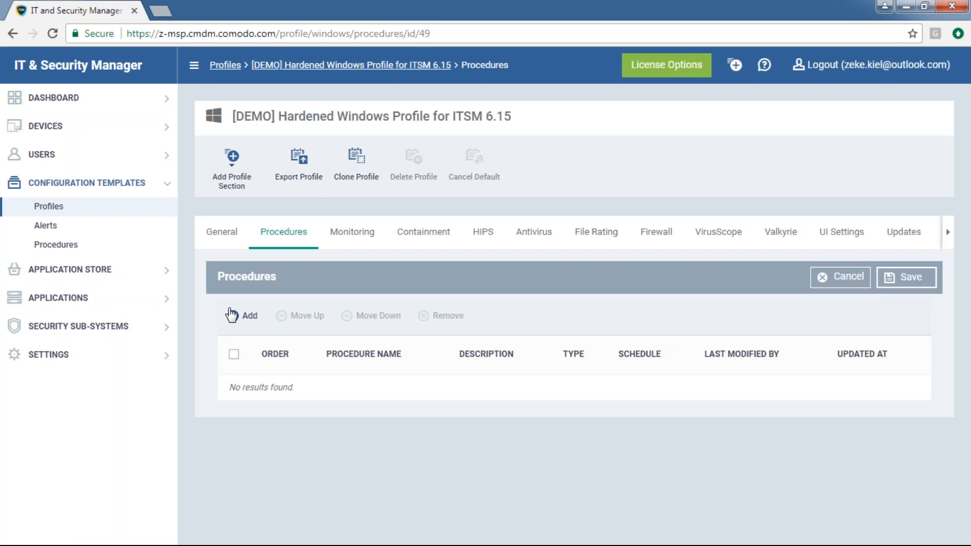
pyautogui.click(233, 315)
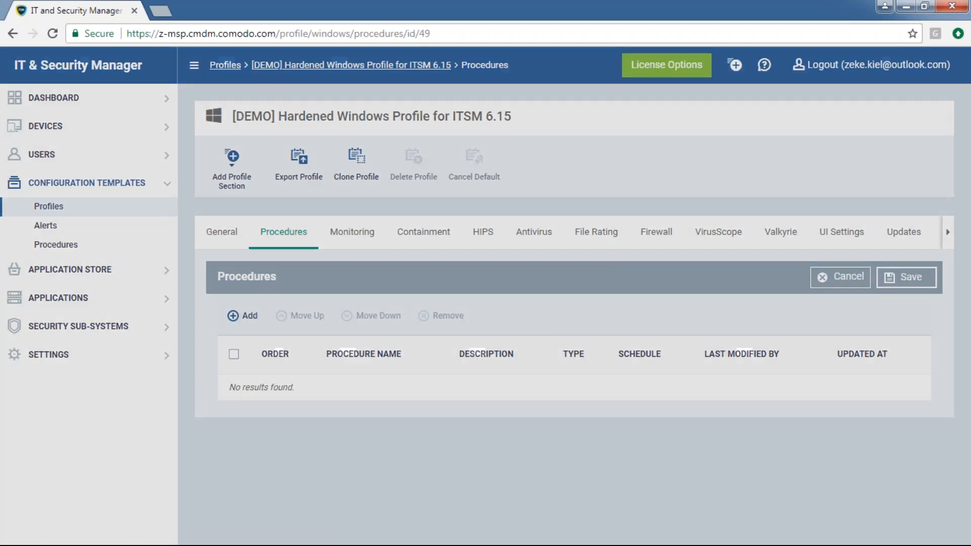
pyautogui.click(349, 156)
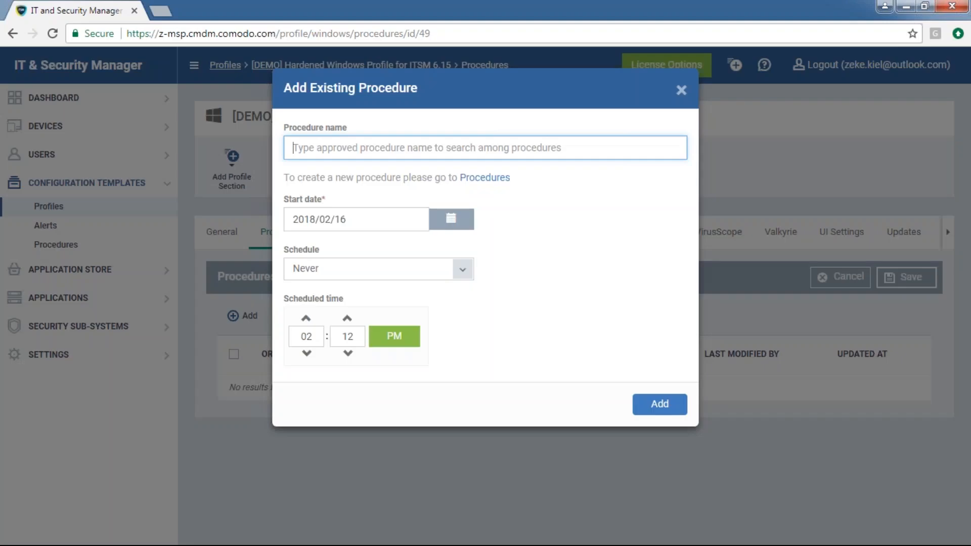
pyautogui.write('test')
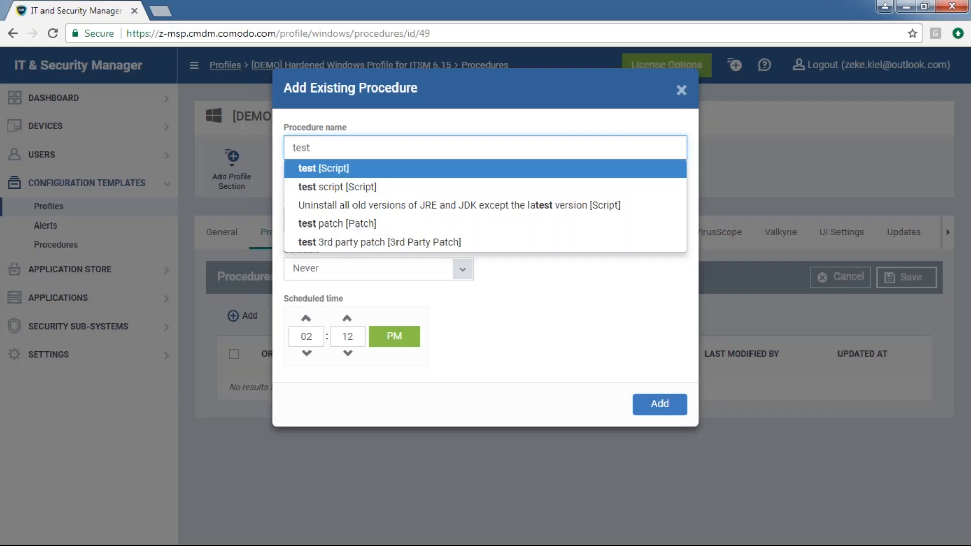
pyautogui.click(352, 225)
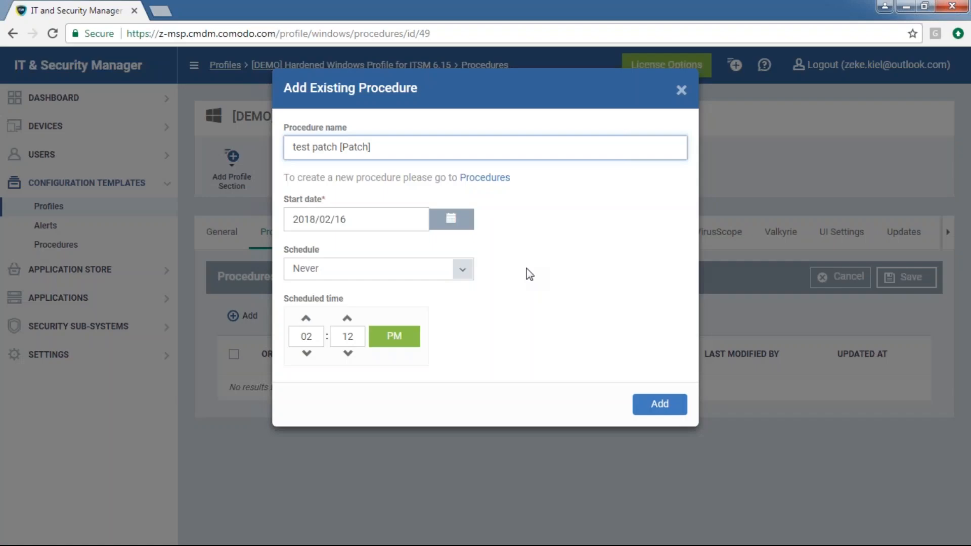
pyautogui.click(665, 407)
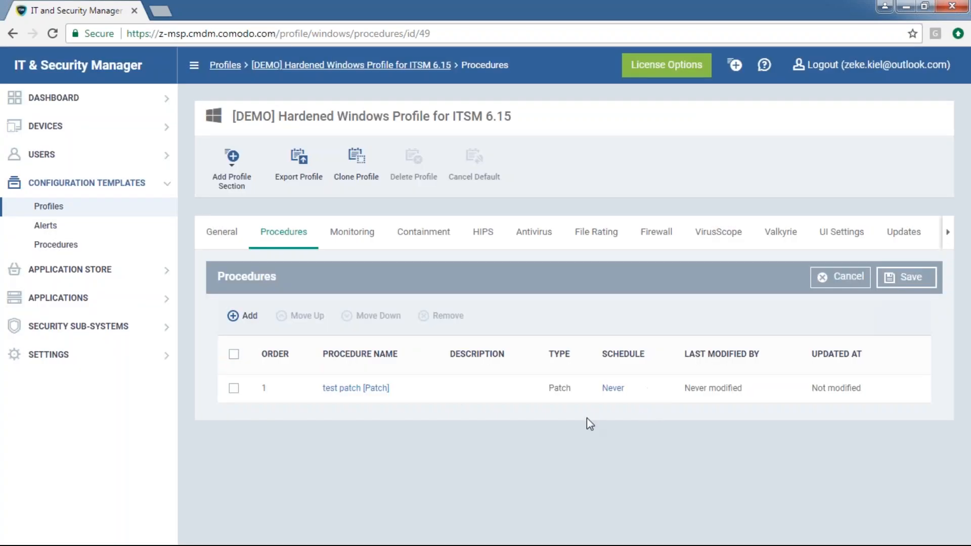
pyautogui.click(906, 277)
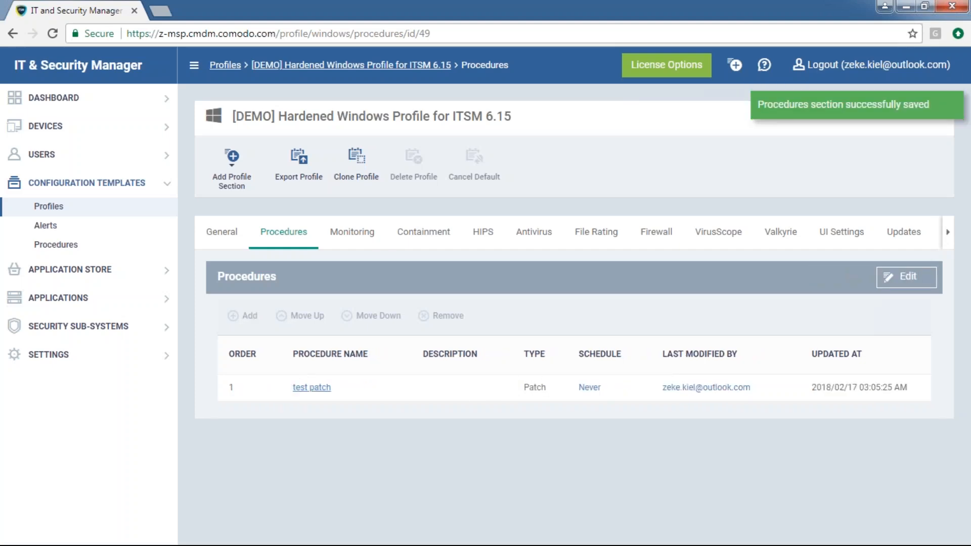
# Open test patch in a new tab and confirm its schedule lists the [DEMO] Hardened Windows profile
pyautogui.rightClick(320, 388)
pyautogui.click(340, 396)
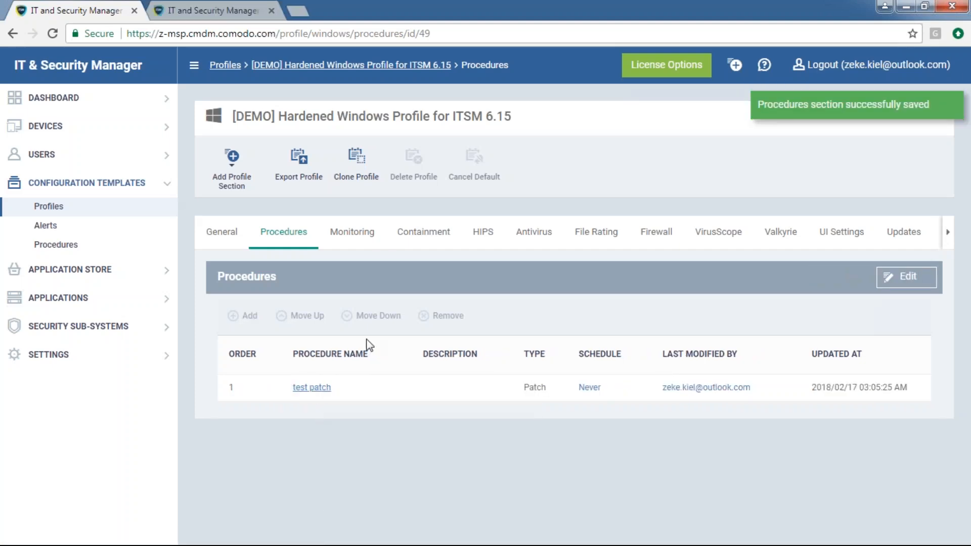
pyautogui.click(214, 10)
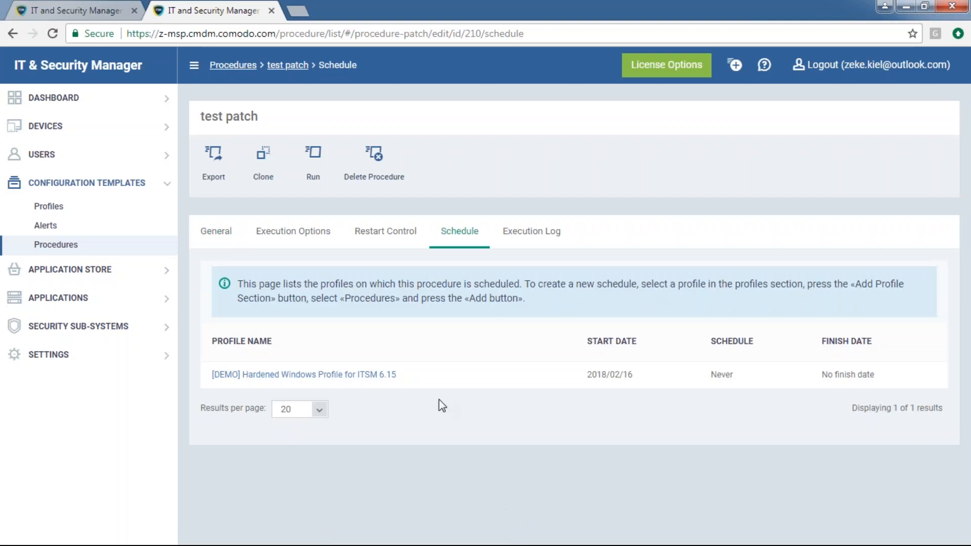
pyautogui.moveTo(427, 376); pyautogui.dragTo(212, 375)
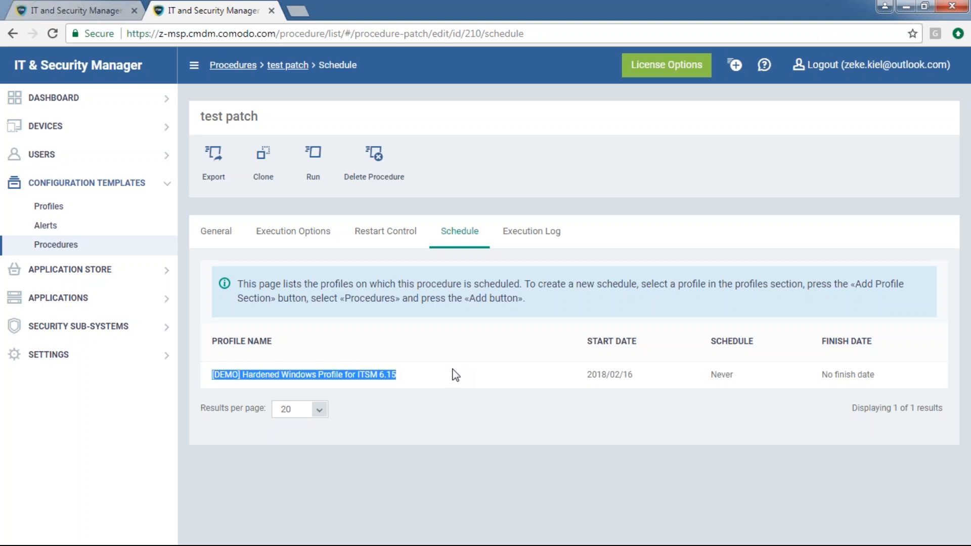
pyautogui.click(110, 7)
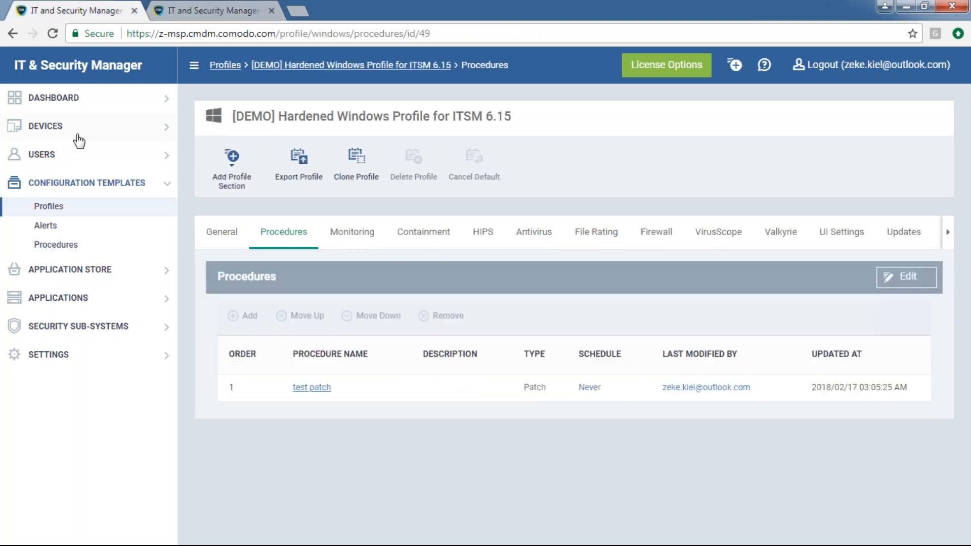
pyautogui.click(228, 3)
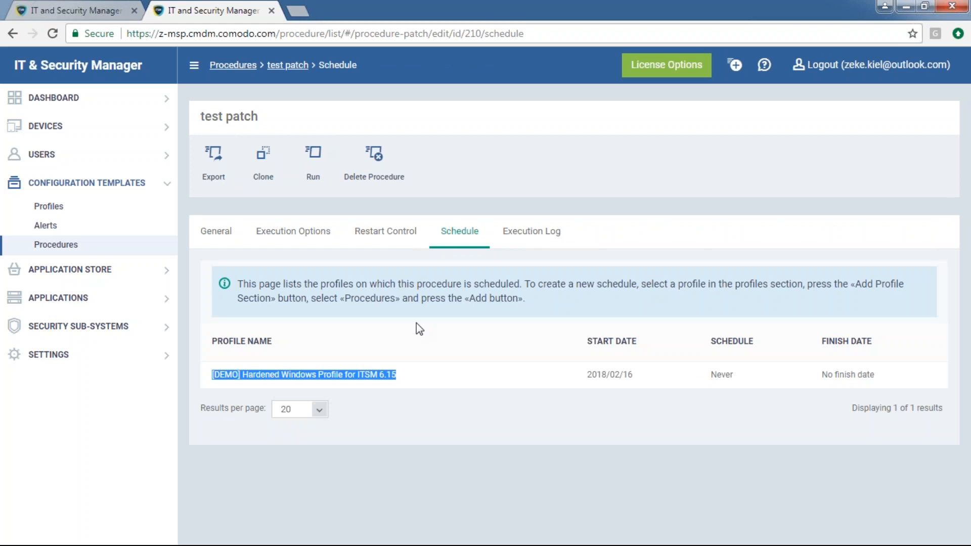
pyautogui.moveTo(288, 129); pyautogui.dragTo(201, 117)
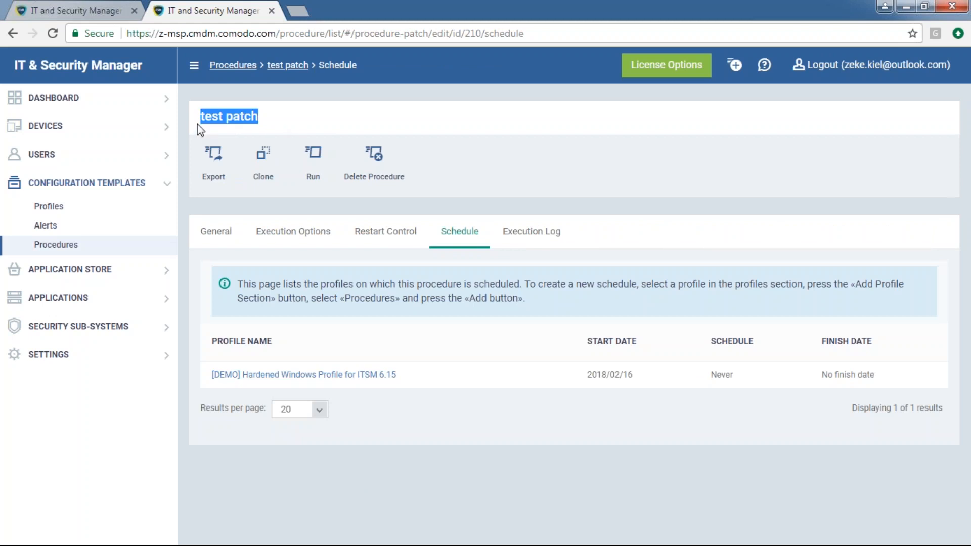
pyautogui.click(281, 123)
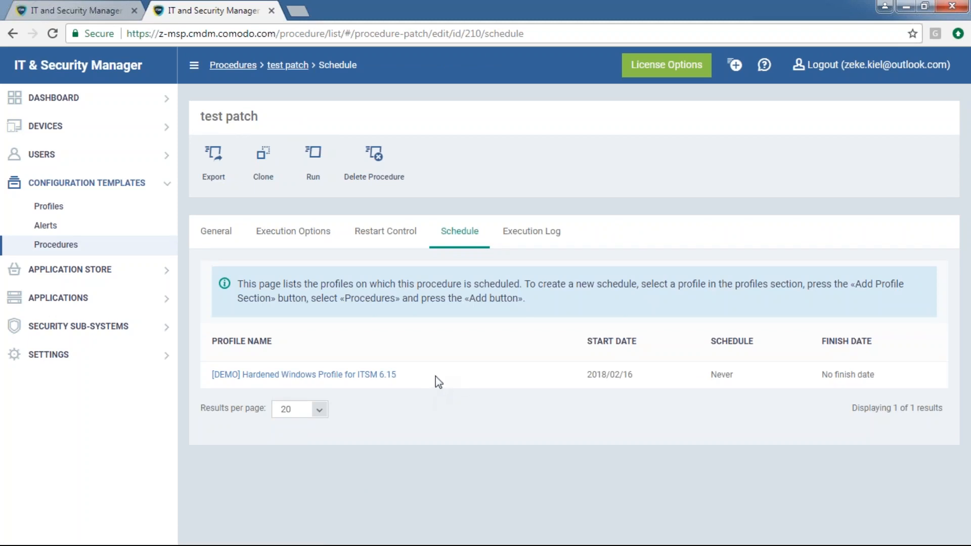
pyautogui.moveTo(435, 381); pyautogui.dragTo(204, 393)
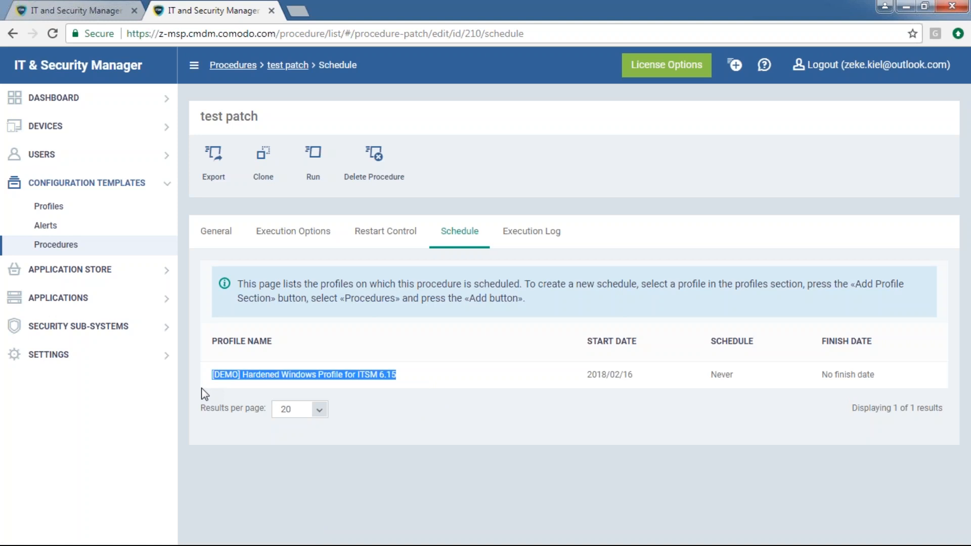
pyautogui.click(212, 373)
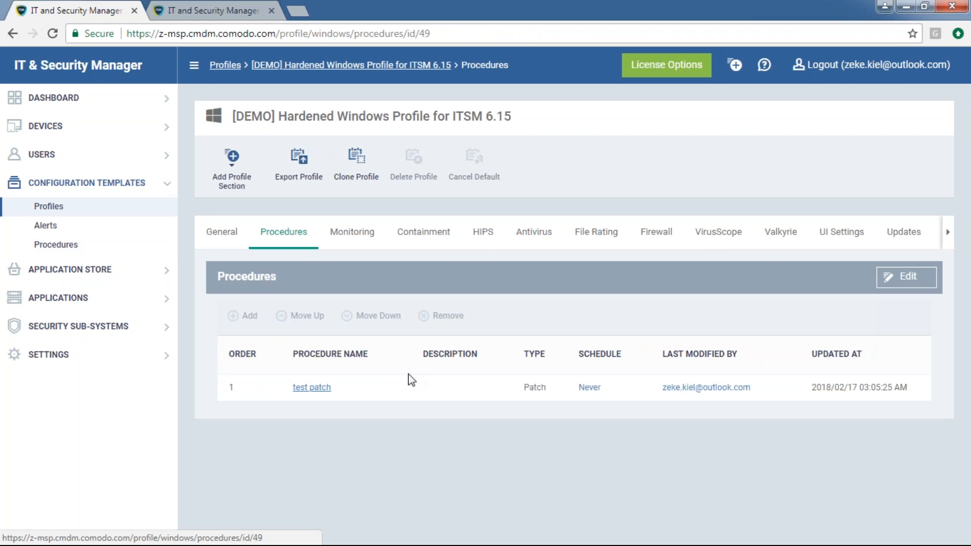
# Edit the procedures section and add the 'test [Script]' procedure
pyautogui.doubleClick(535, 387)
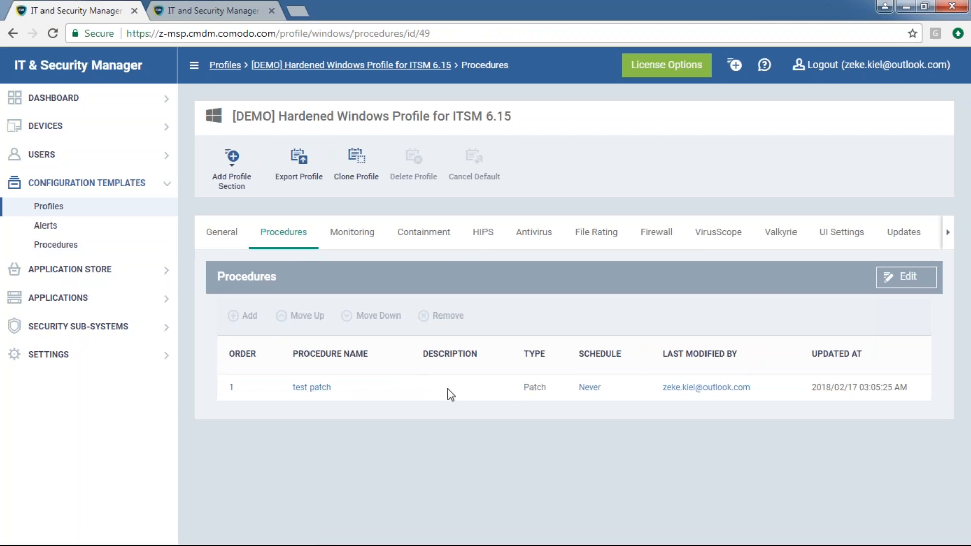
pyautogui.click(902, 277)
pyautogui.click(247, 317)
pyautogui.click(346, 147)
pyautogui.write('test')
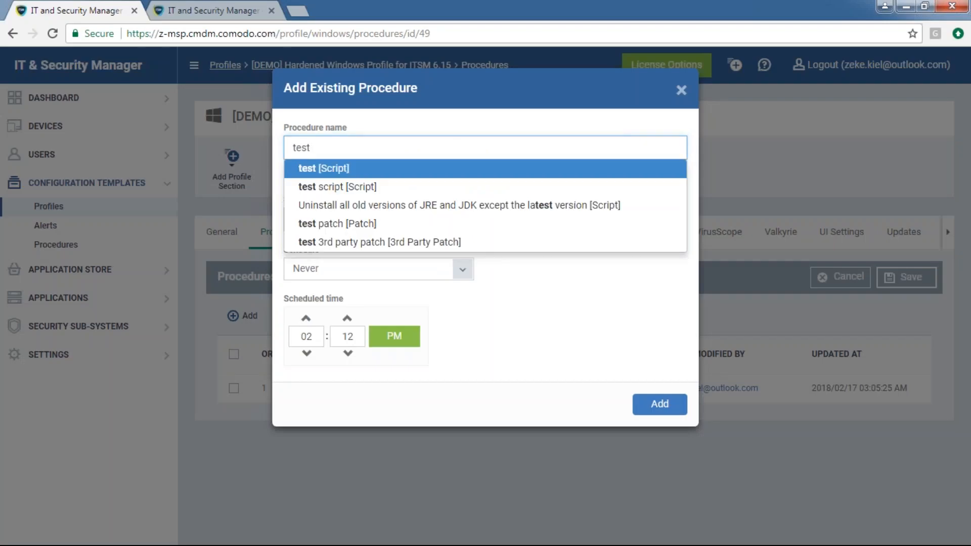
pyautogui.click(349, 166)
pyautogui.moveTo(313, 148); pyautogui.dragTo(353, 149)
pyautogui.press('BackSpace')
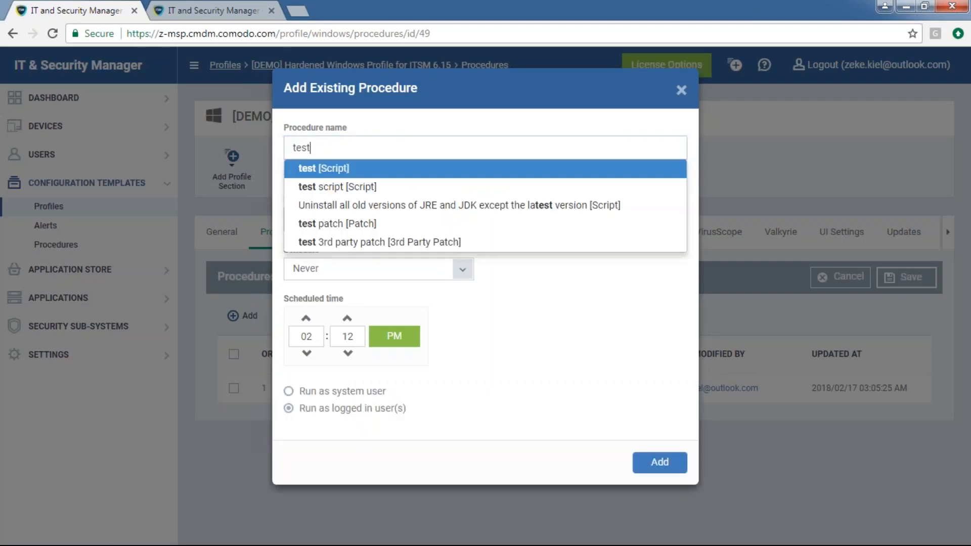
pyautogui.click(647, 462)
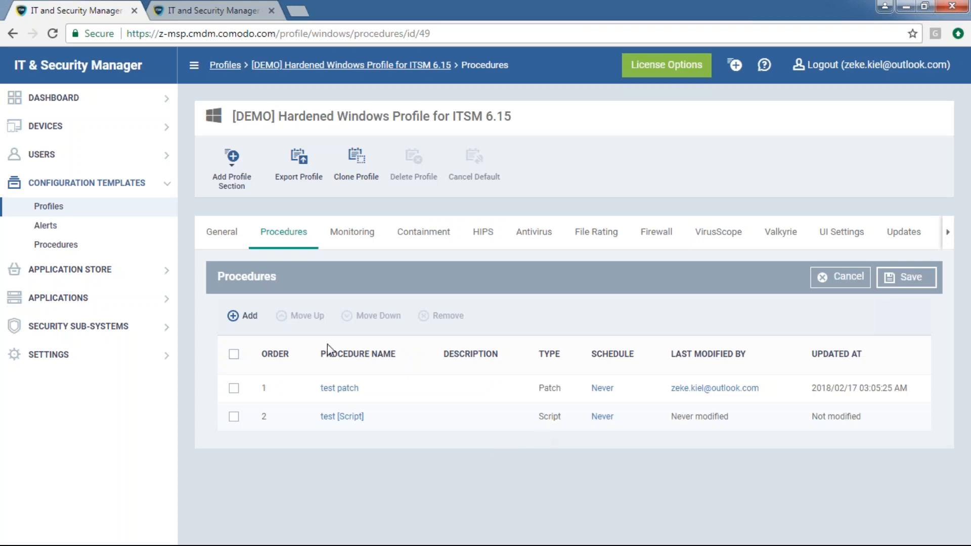
# Add 'test 3rd party patch' and compare the Patch, Script and 3rd Party Patch types
pyautogui.click(244, 316)
pyautogui.write('test')
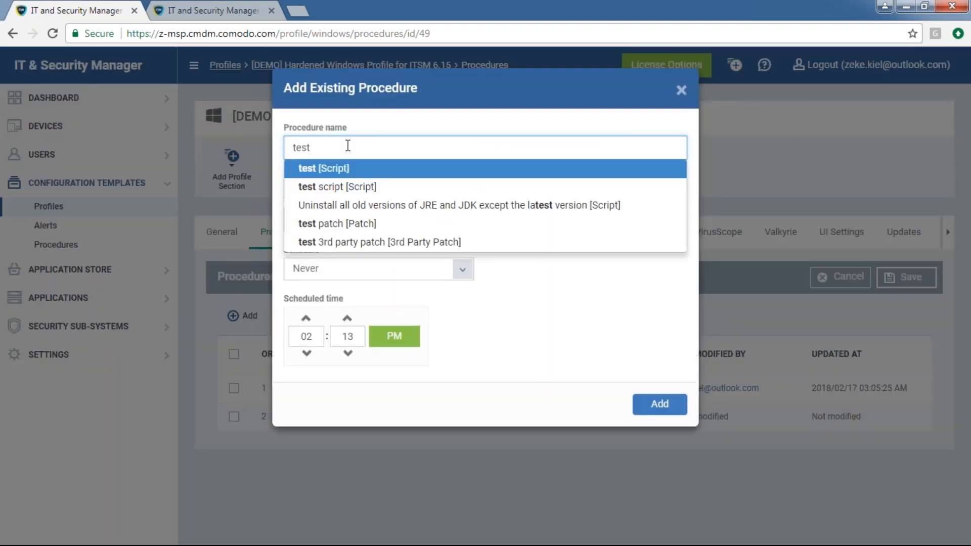
pyautogui.click(369, 243)
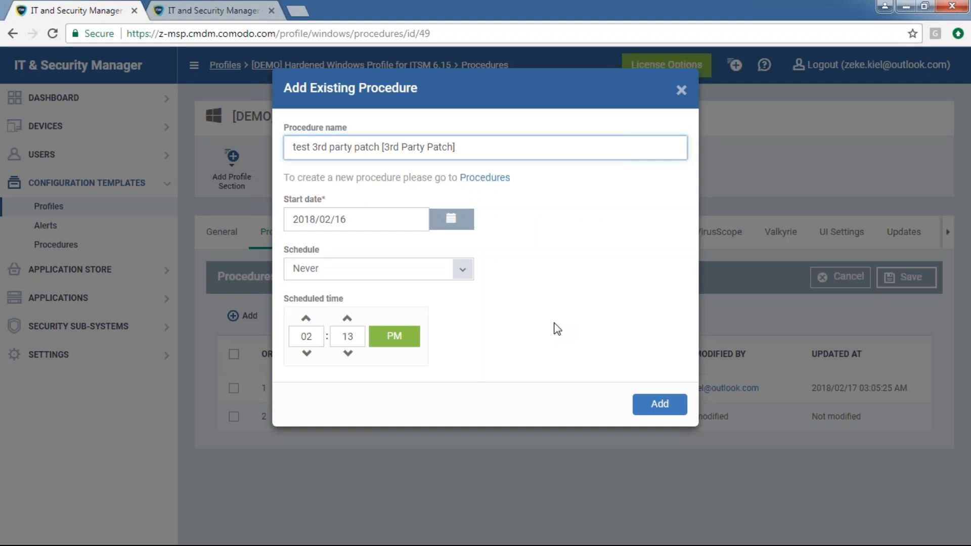
pyautogui.click(654, 403)
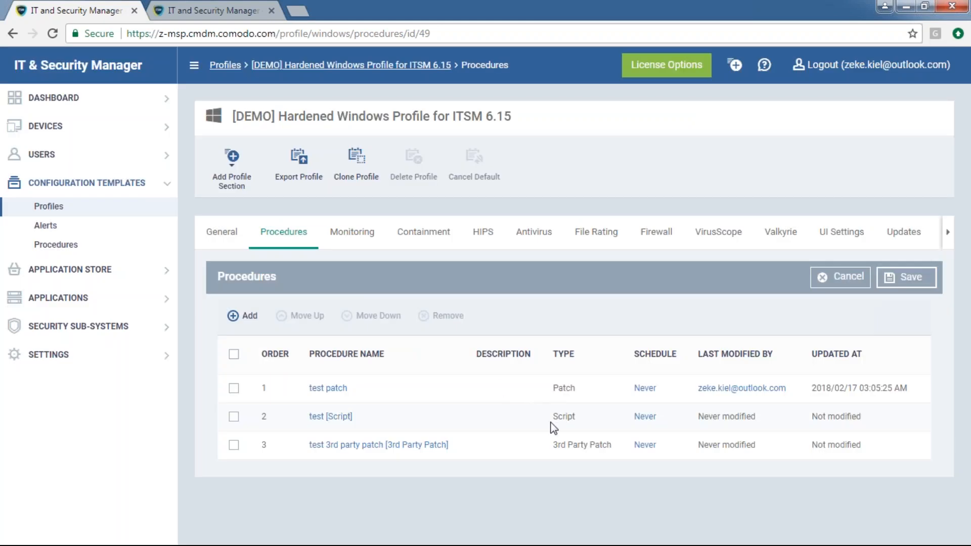
pyautogui.doubleClick(564, 387)
pyautogui.doubleClick(565, 416)
pyautogui.doubleClick(575, 446)
pyautogui.tripleClick(576, 446)
# Discard the unsaved additions, then remove test patch and save the empty procedures section
pyautogui.click(820, 289)
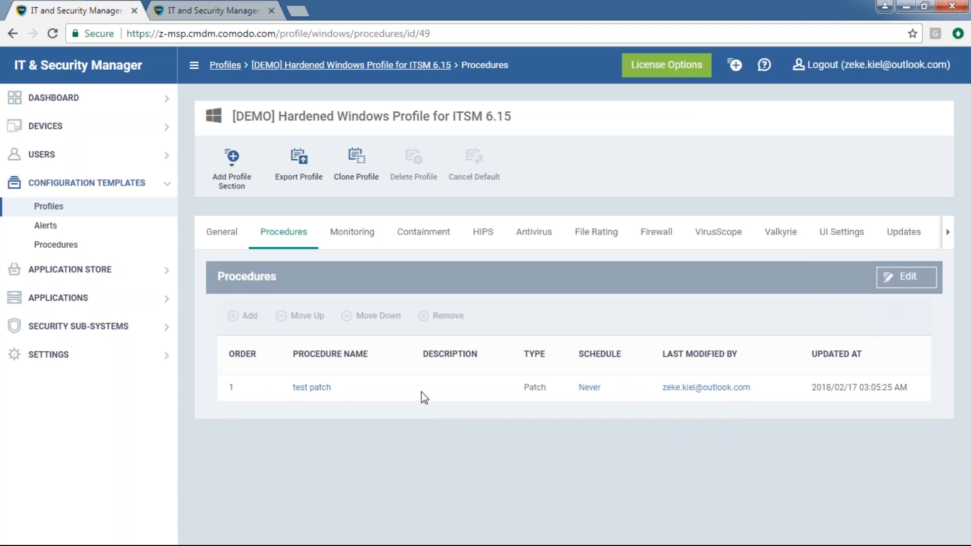
pyautogui.click(886, 284)
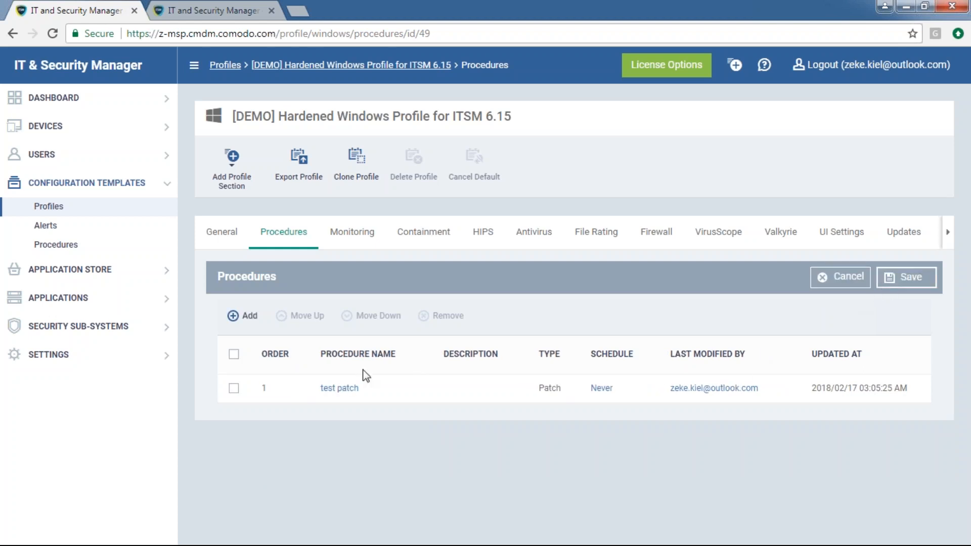
pyautogui.click(234, 388)
pyautogui.click(440, 318)
pyautogui.click(589, 169)
pyautogui.click(899, 277)
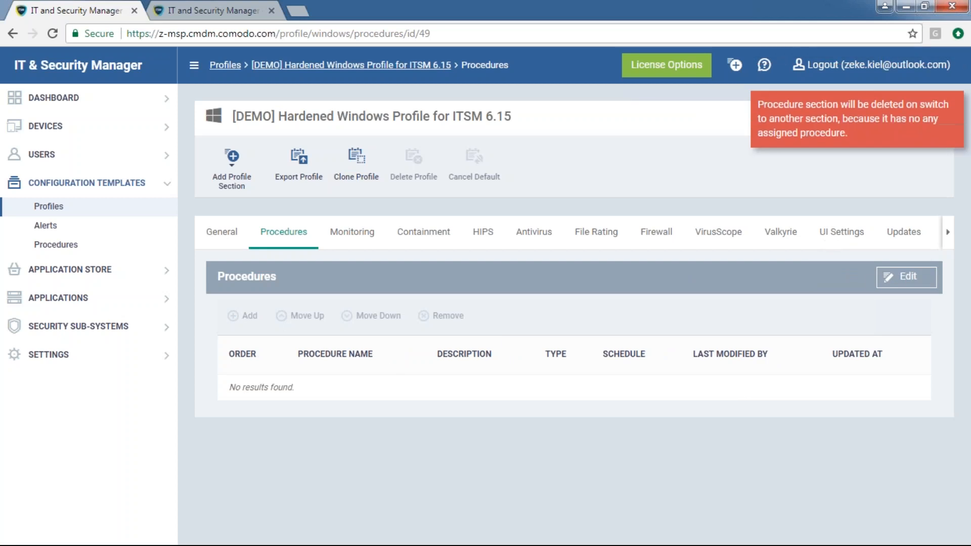
pyautogui.click(905, 277)
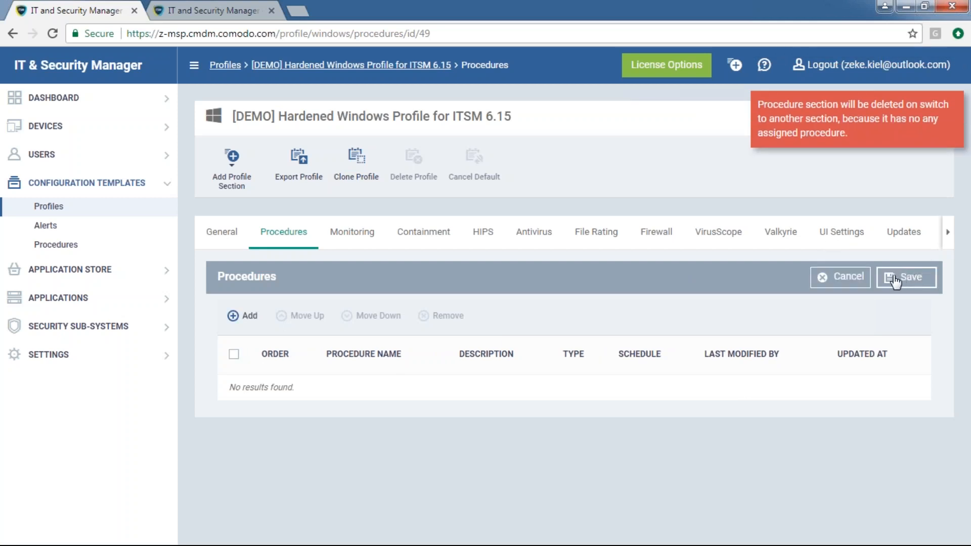
pyautogui.click(896, 279)
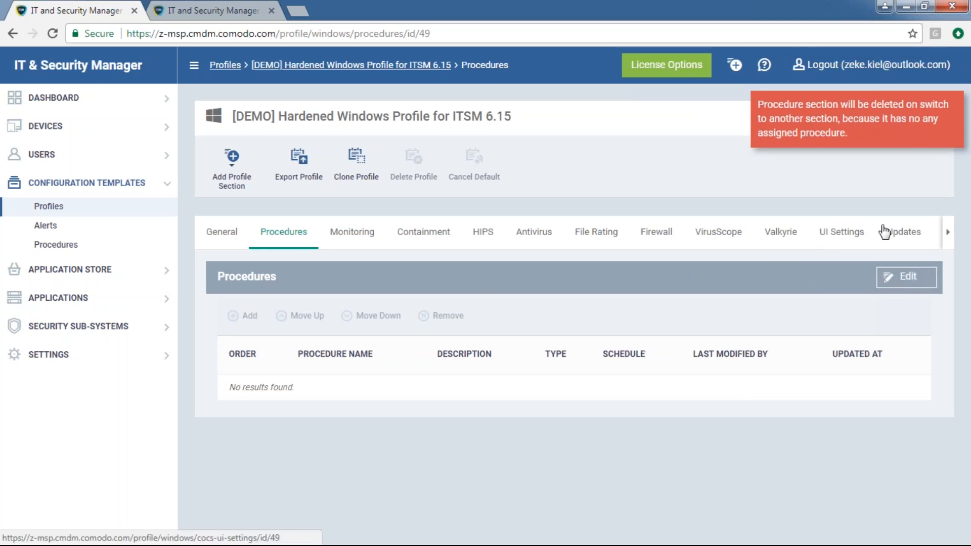
# Scroll the profile's section tabs and open Remote Control
pyautogui.click(235, 171)
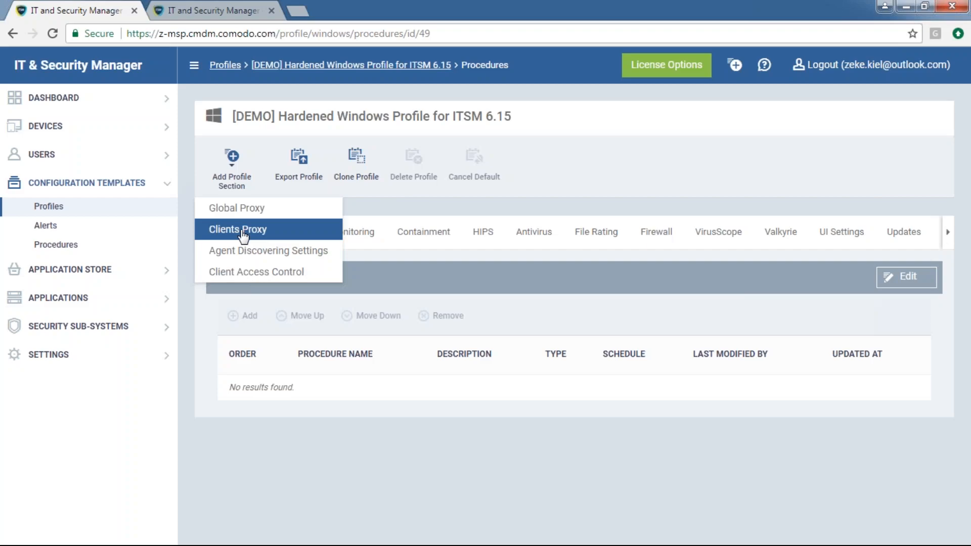
pyautogui.click(947, 232)
pyautogui.click(948, 233)
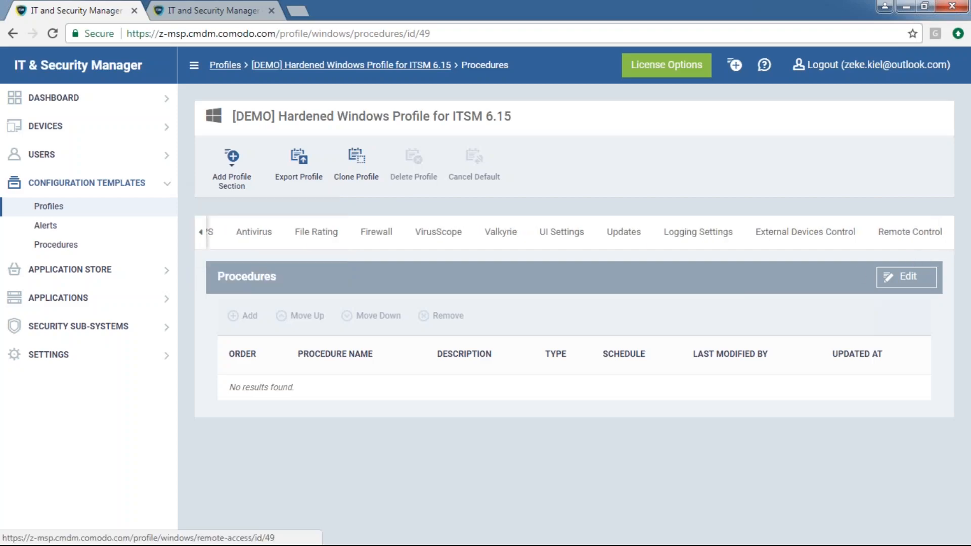
pyautogui.click(908, 233)
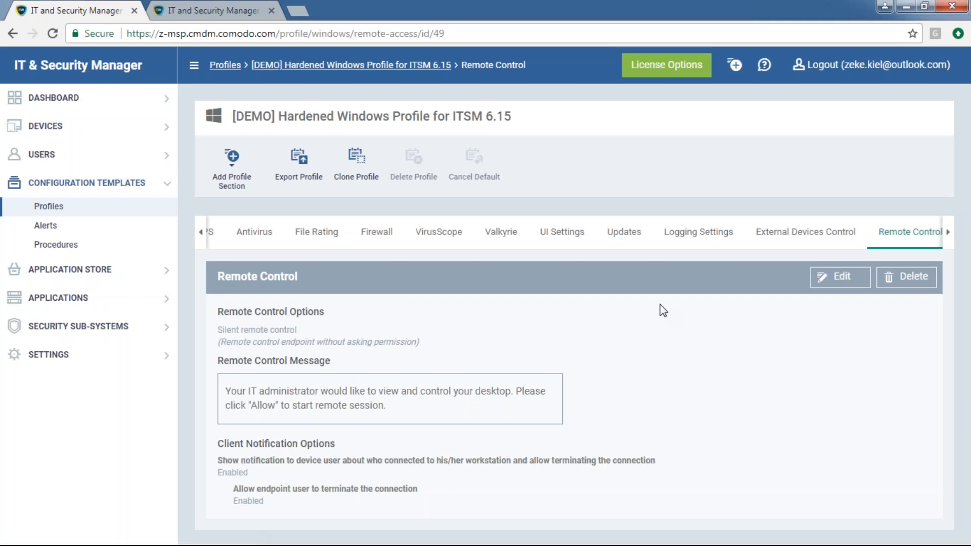
# Edit Remote Control, review silent, ask-then-allow (30 s) and ask-then-deny options, and choose Do not allow remote control
pyautogui.click(837, 277)
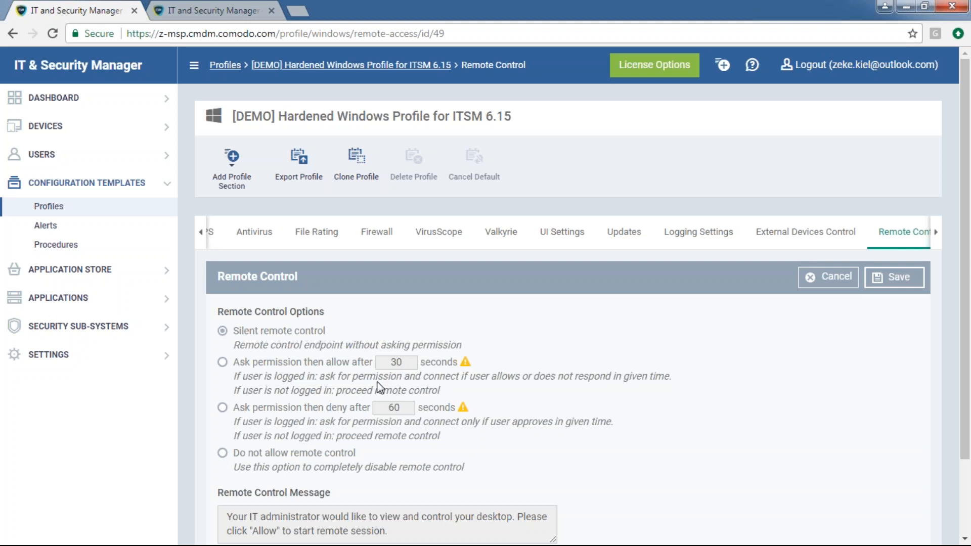
pyautogui.moveTo(324, 333); pyautogui.dragTo(257, 336)
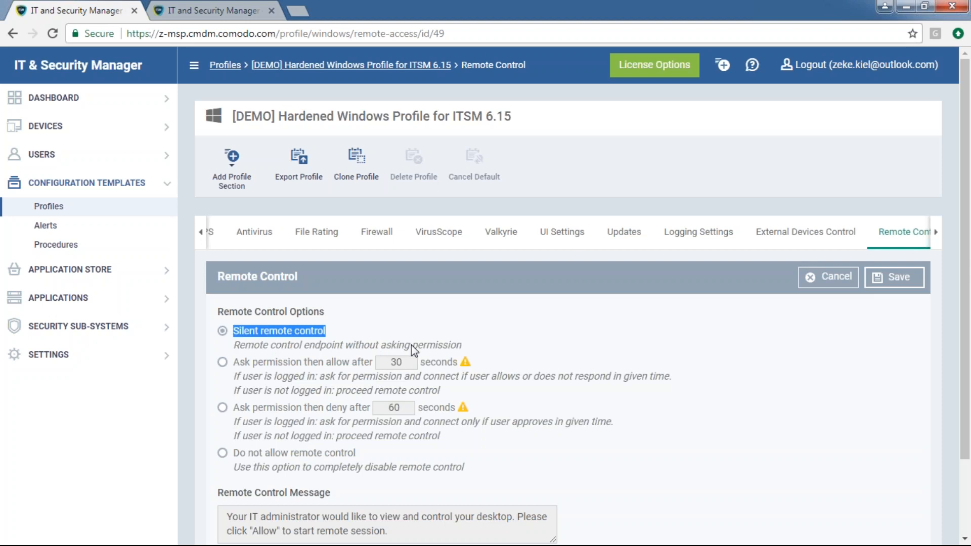
pyautogui.moveTo(234, 362); pyautogui.dragTo(374, 362)
pyautogui.doubleClick(395, 362)
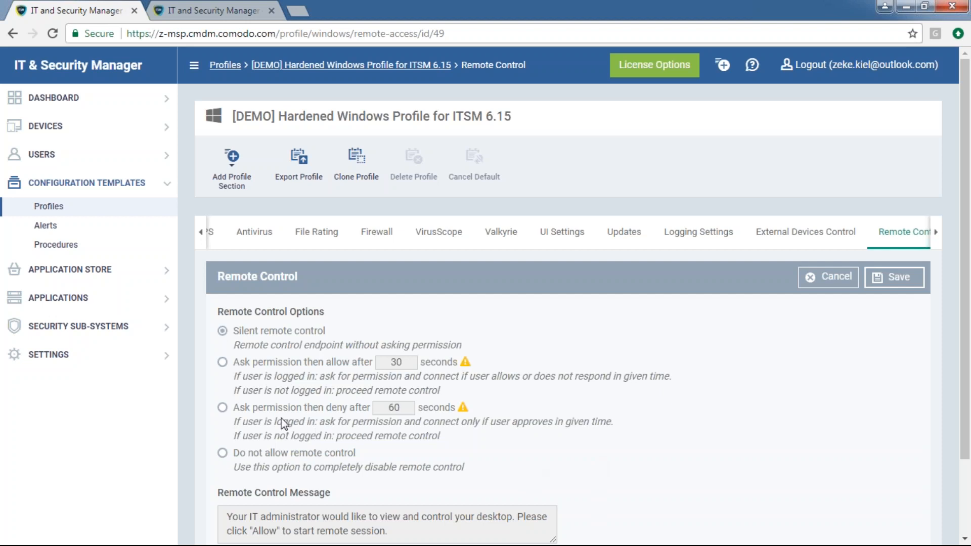
pyautogui.moveTo(258, 407); pyautogui.dragTo(529, 411)
pyautogui.click(666, 460)
pyautogui.click(257, 453)
# Switch back to Silent remote control with device-user notification left on, then list addable profile sections
pyautogui.scroll(-2, 508, 465)
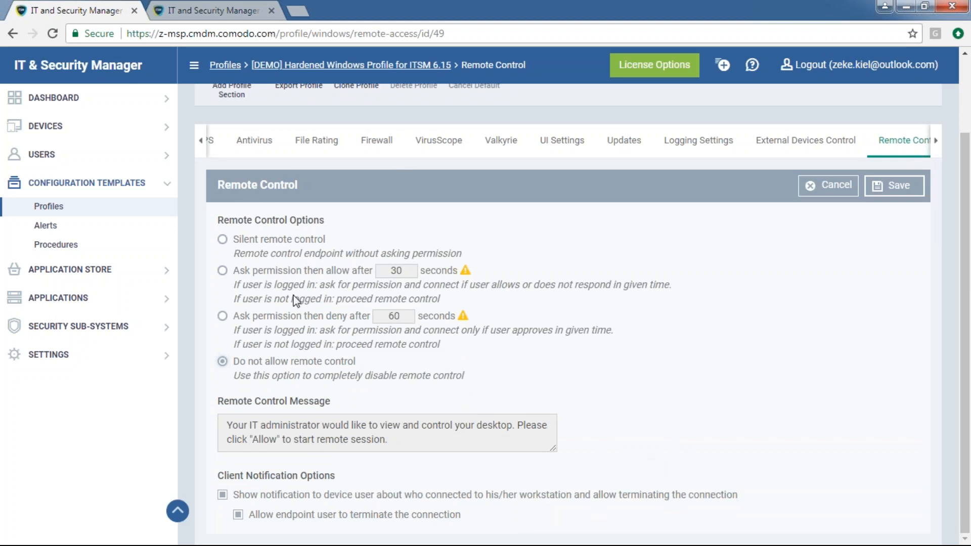
pyautogui.click(223, 239)
pyautogui.moveTo(214, 481); pyautogui.dragTo(367, 481)
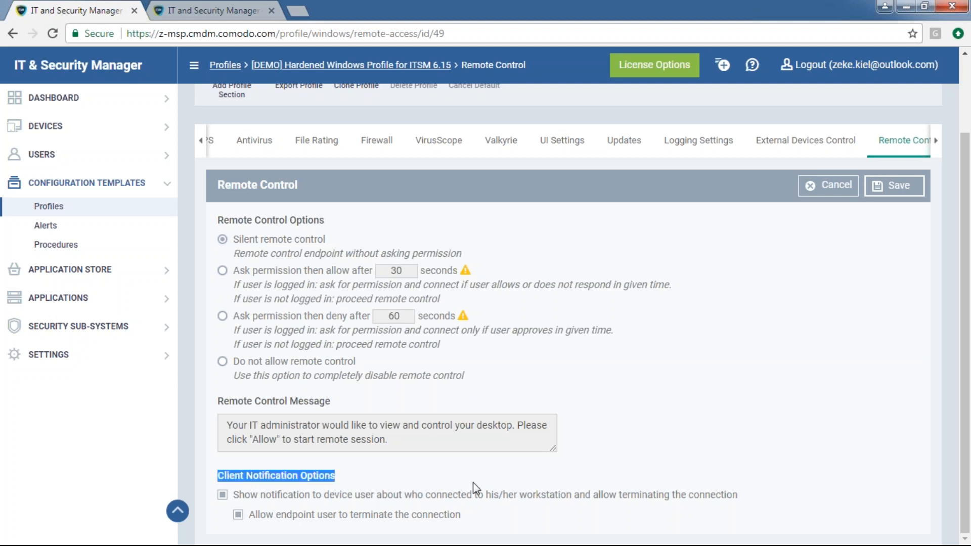
pyautogui.click(565, 476)
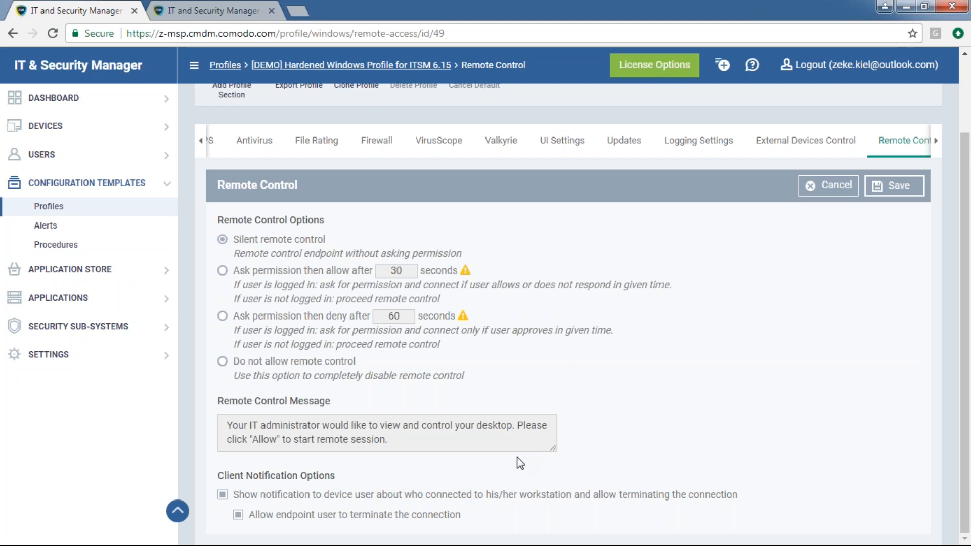
pyautogui.moveTo(461, 515); pyautogui.dragTo(256, 521)
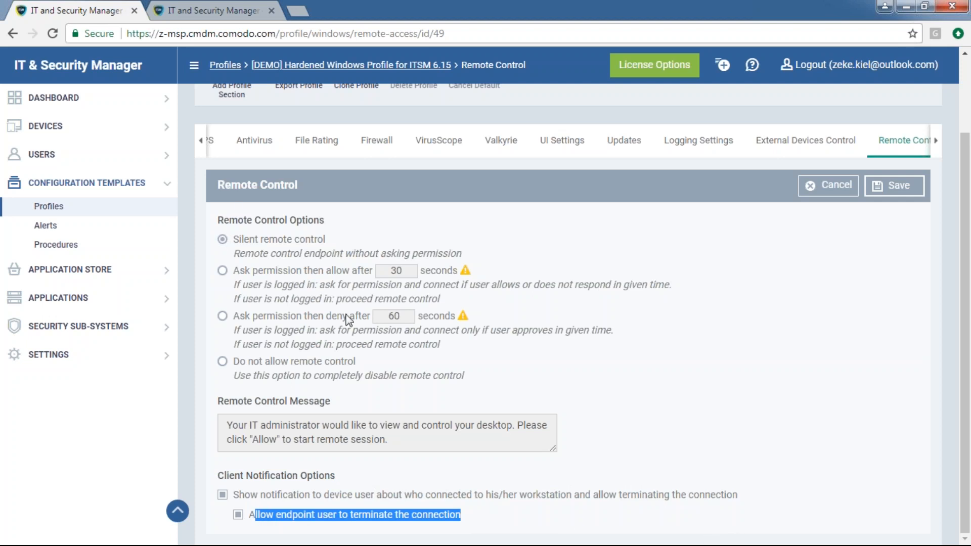
pyautogui.moveTo(326, 239); pyautogui.dragTo(235, 233)
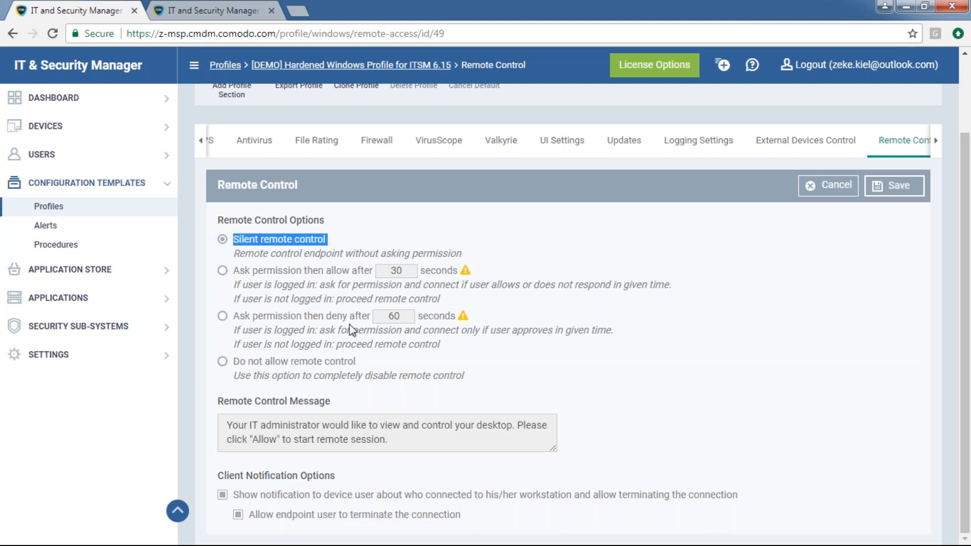
pyautogui.click(223, 496)
pyautogui.click(223, 494)
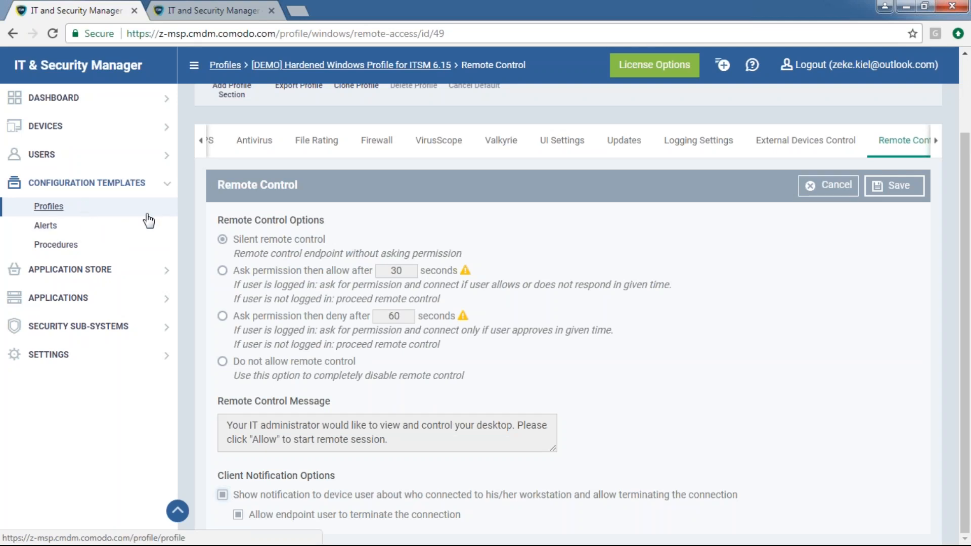
pyautogui.scroll(2, 254, 152)
pyautogui.click(232, 160)
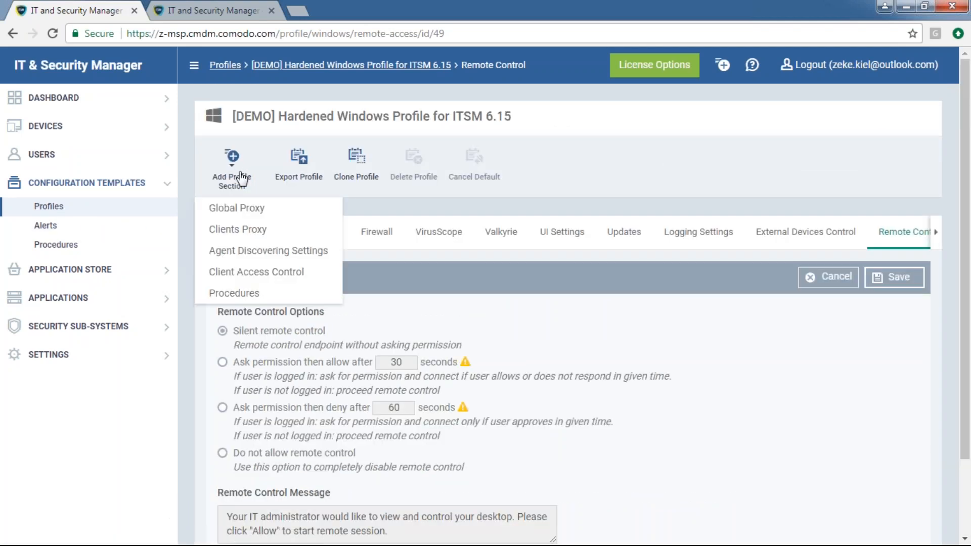
# Add a Client Access Control section to the profile and set its administrator and custom password options
pyautogui.click(266, 250)
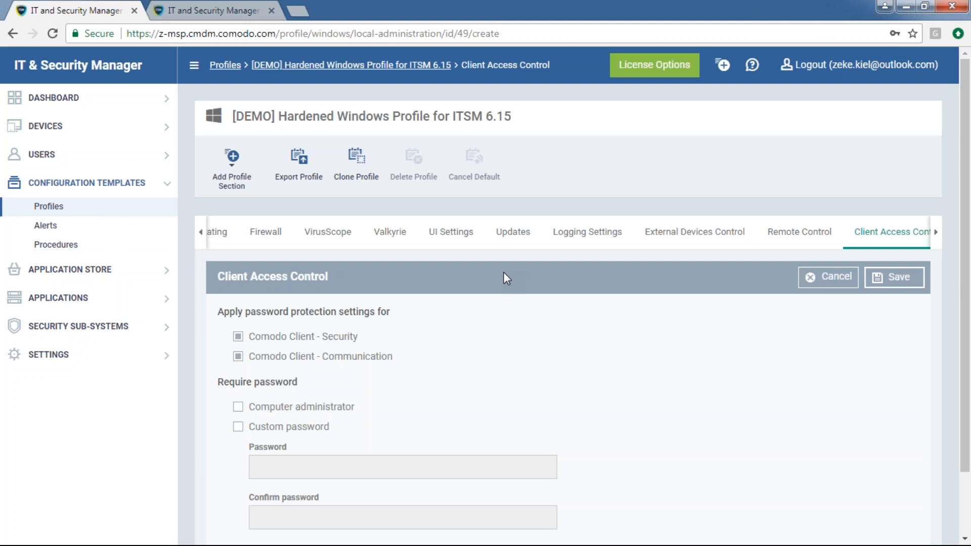
pyautogui.scroll(-2, 268, 412)
pyautogui.click(237, 333)
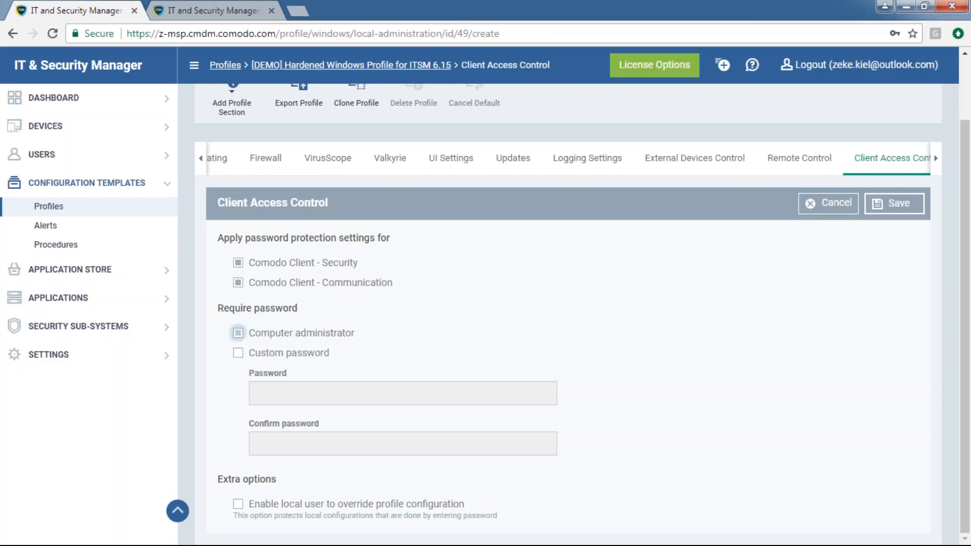
pyautogui.click(262, 352)
pyautogui.click(303, 394)
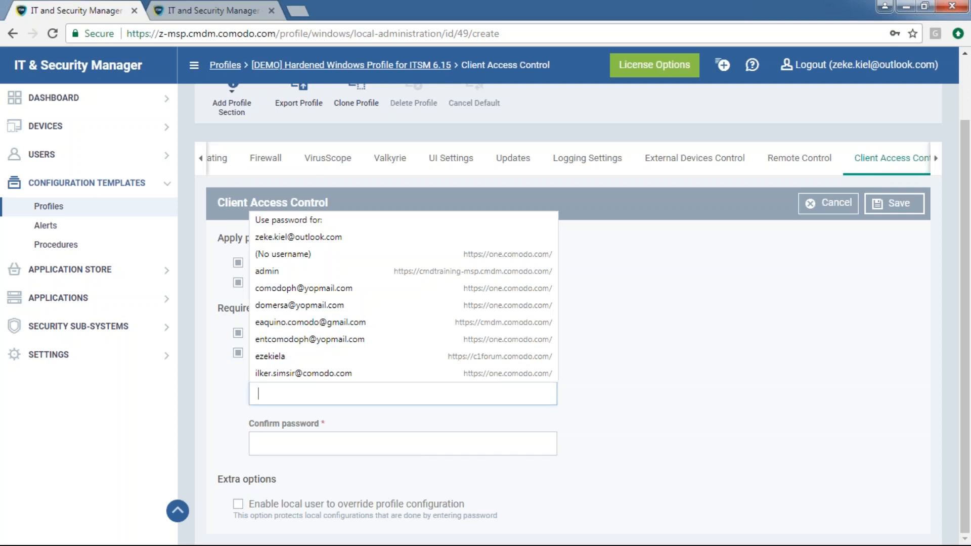
pyautogui.click(623, 408)
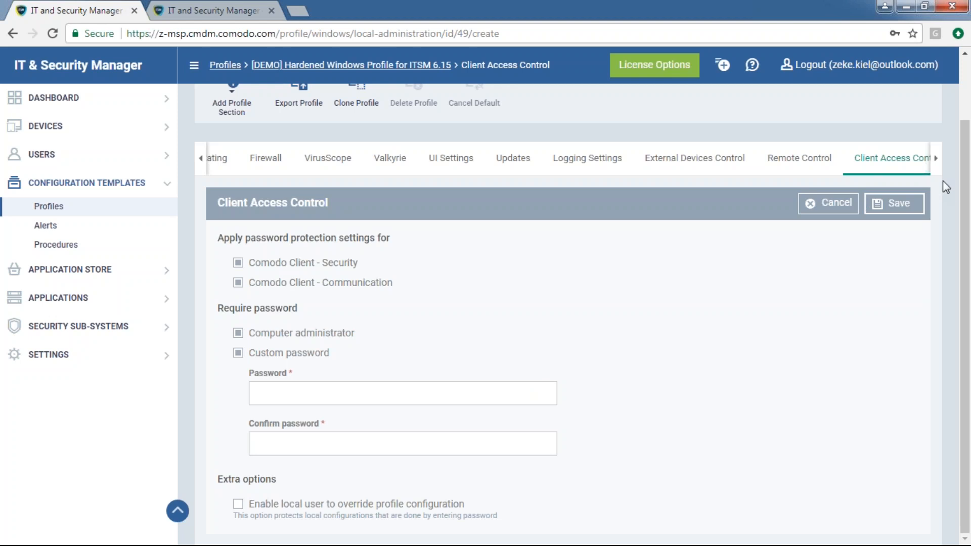
# Reload the Client Access Control section, then go to Devices > Device List
pyautogui.click(935, 161)
pyautogui.click(896, 159)
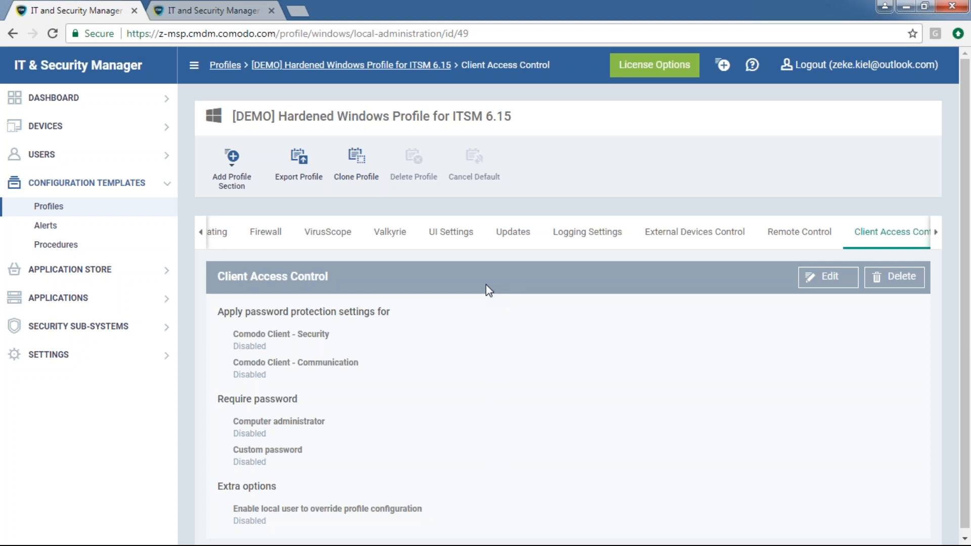
pyautogui.click(91, 131)
pyautogui.click(87, 148)
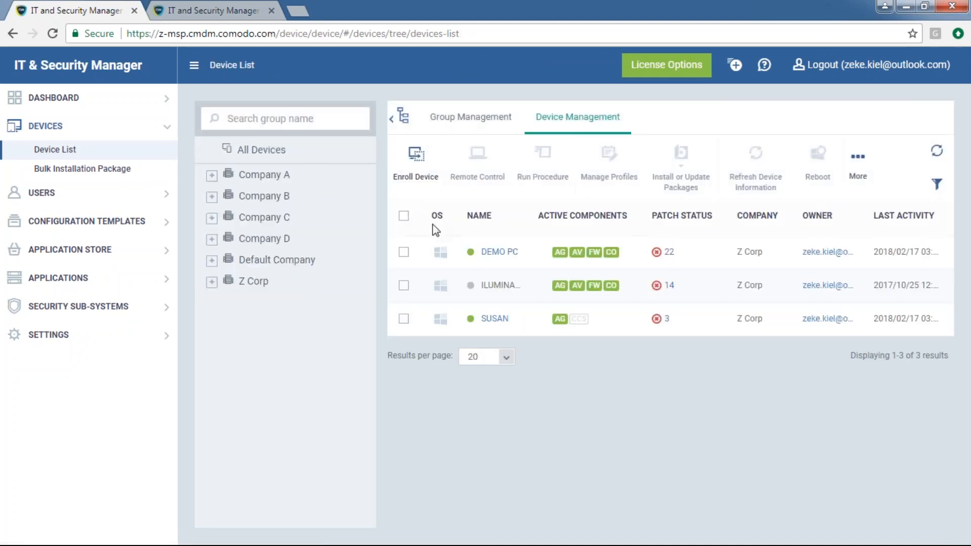
# Open DEMO PC's device details and its Patch Management tab, showing operating system patches
pyautogui.click(502, 253)
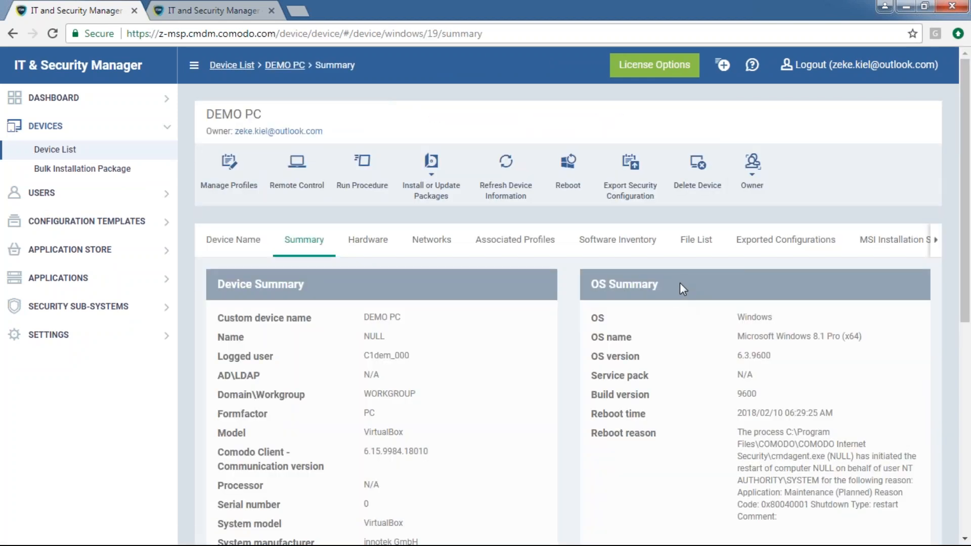
pyautogui.moveTo(285, 121); pyautogui.dragTo(211, 115)
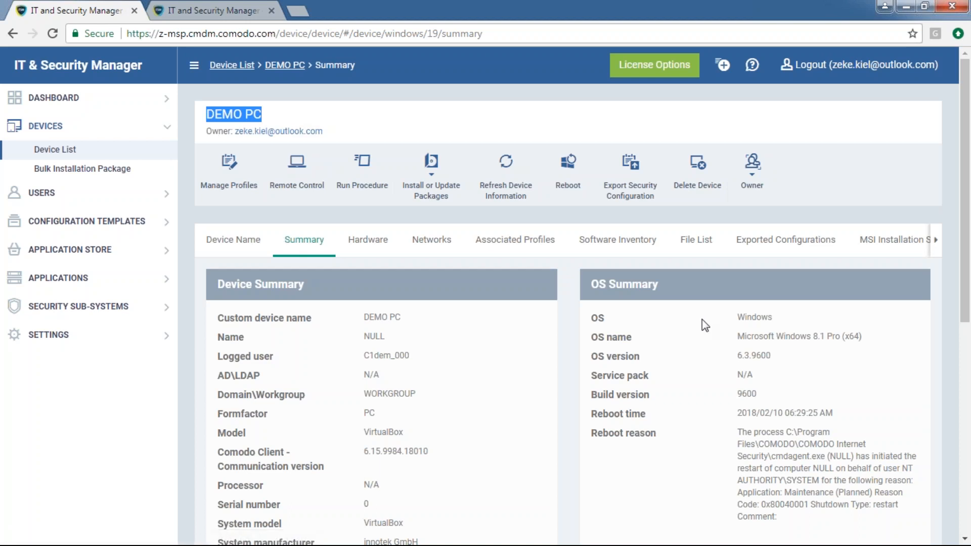
pyautogui.click(935, 242)
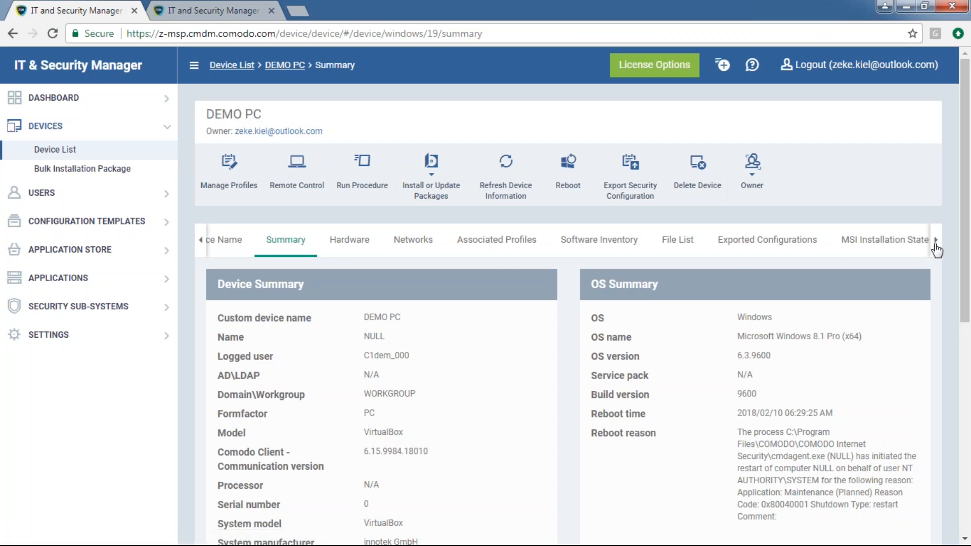
pyautogui.click(934, 242)
pyautogui.click(934, 242)
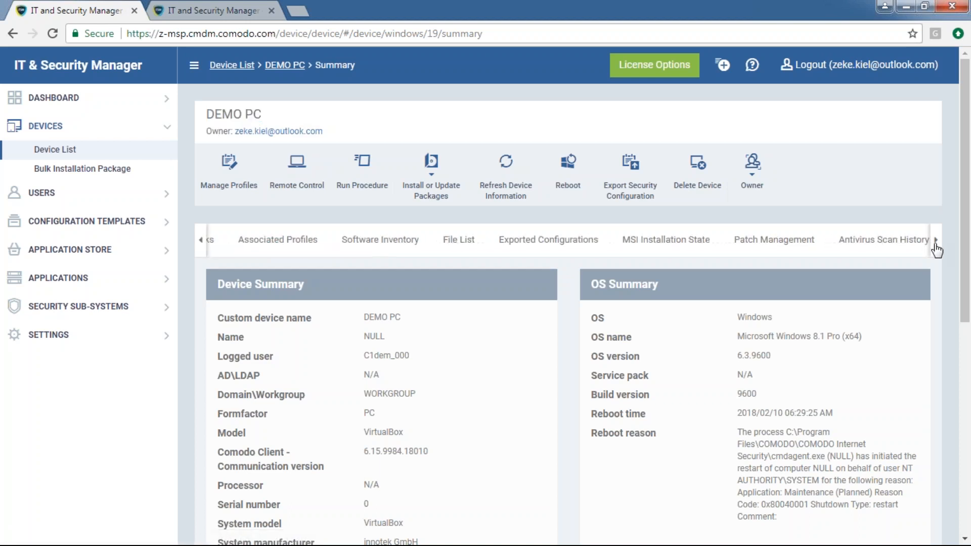
pyautogui.click(781, 243)
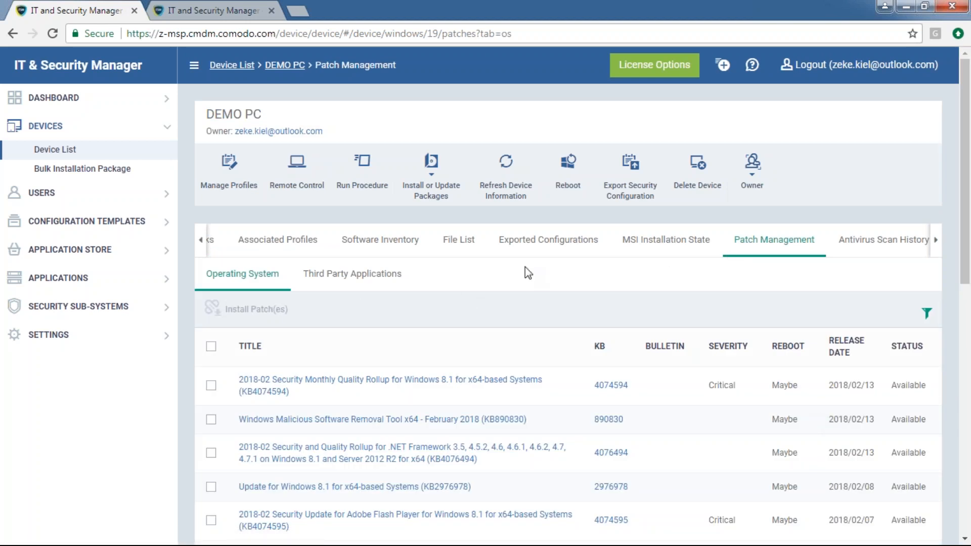
pyautogui.scroll(-4, 482, 330)
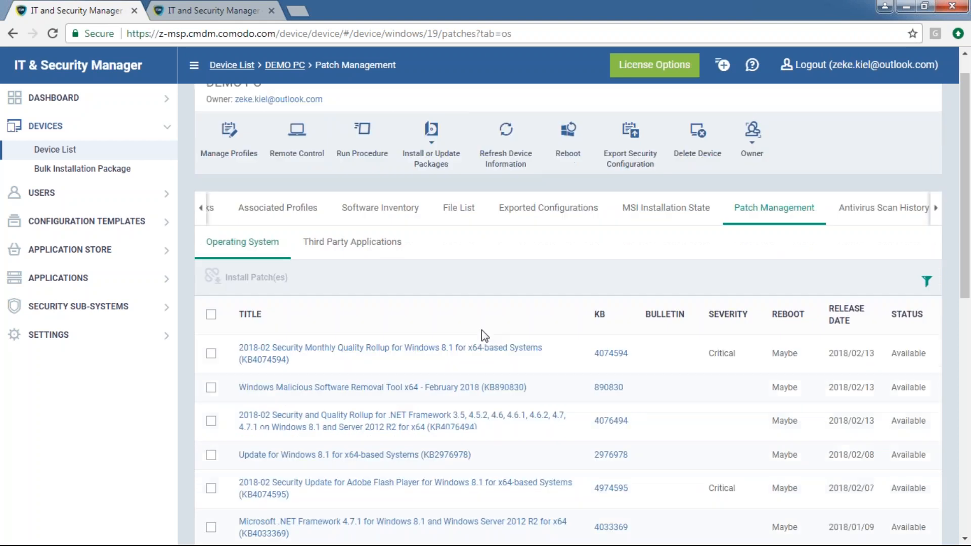
pyautogui.scroll(4, 509, 336)
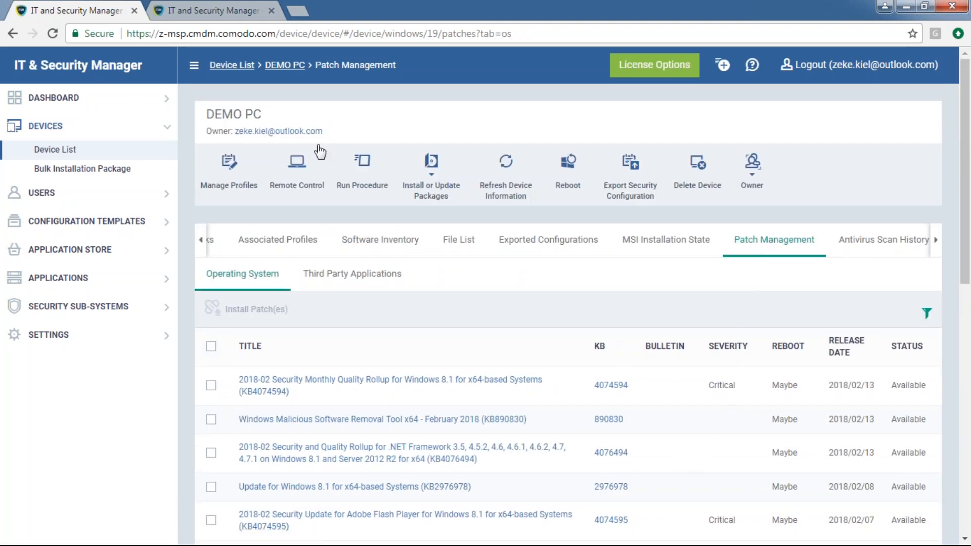
pyautogui.moveTo(202, 130); pyautogui.dragTo(214, 115)
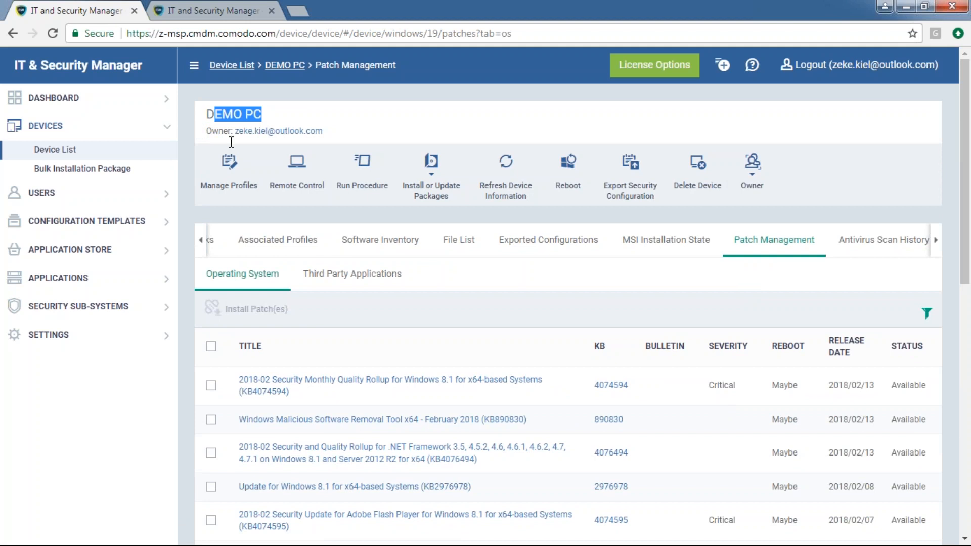
pyautogui.click(559, 286)
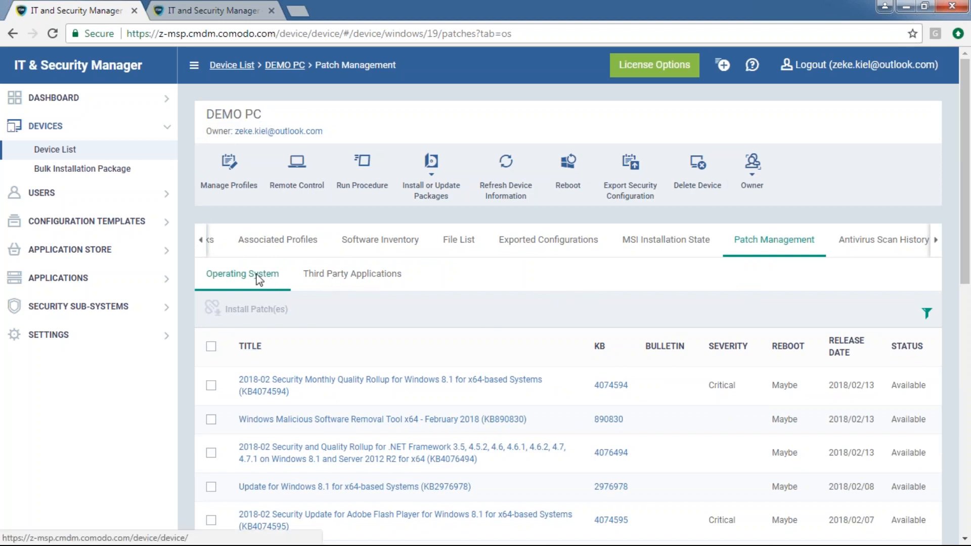
pyautogui.click(338, 282)
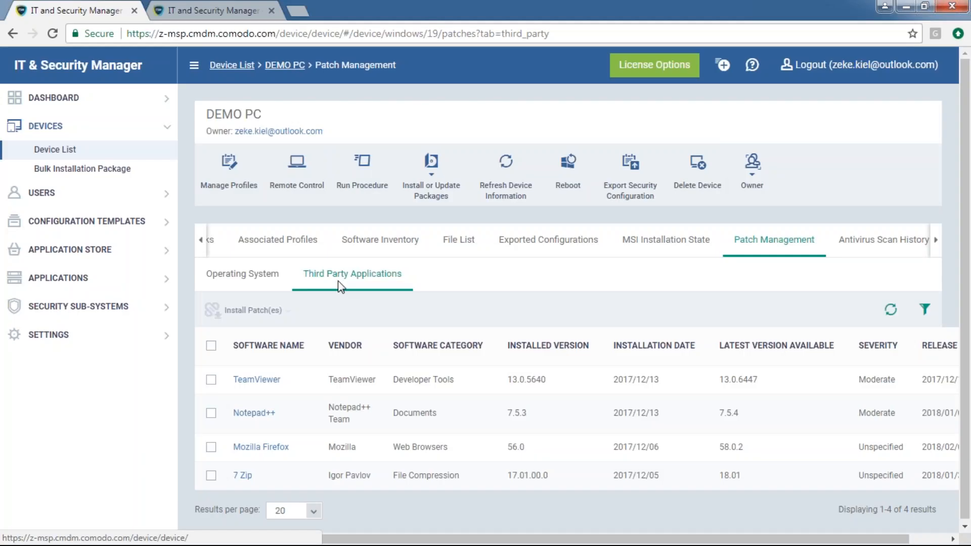
pyautogui.click(253, 280)
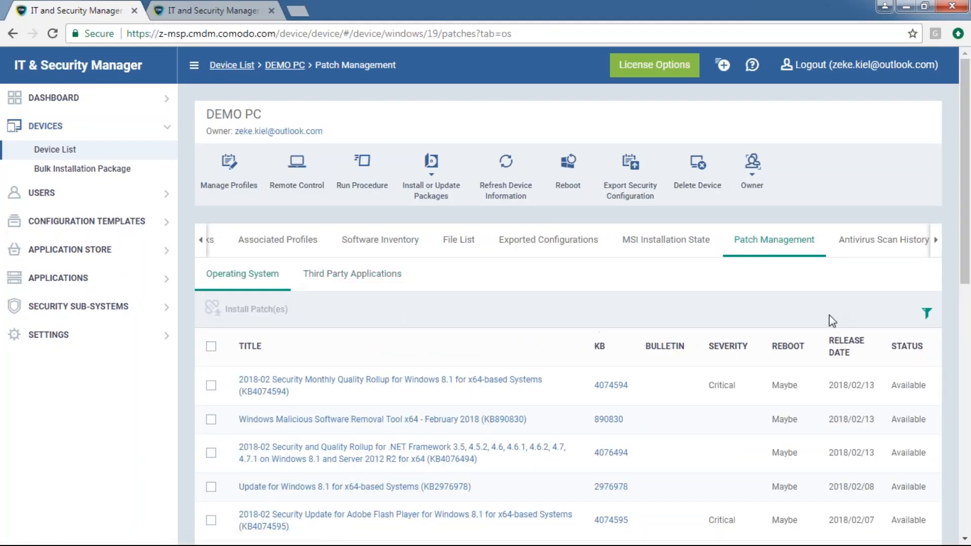
# Filter DEMO PC's OS patches to Status Available and Critical severity
pyautogui.click(926, 313)
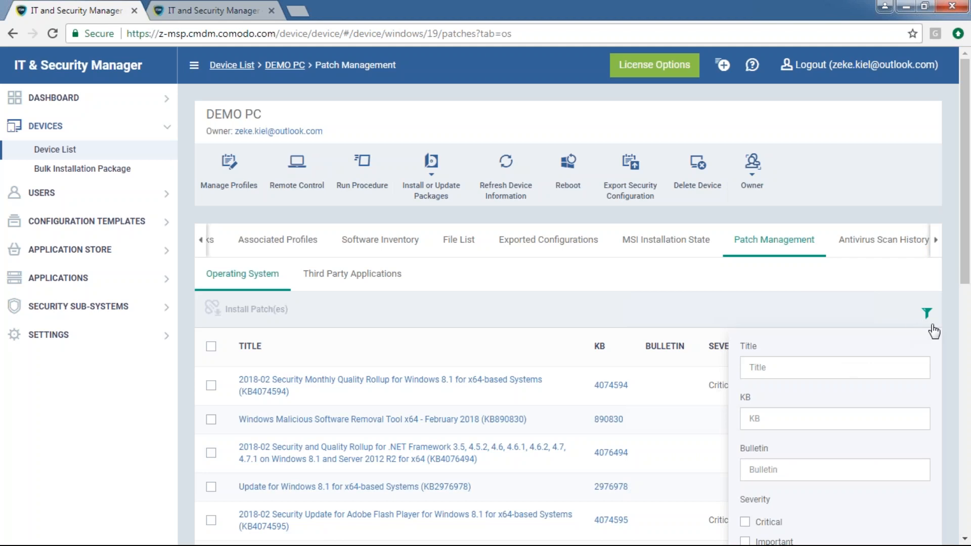
pyautogui.scroll(-7, 921, 317)
pyautogui.scroll(3, 921, 317)
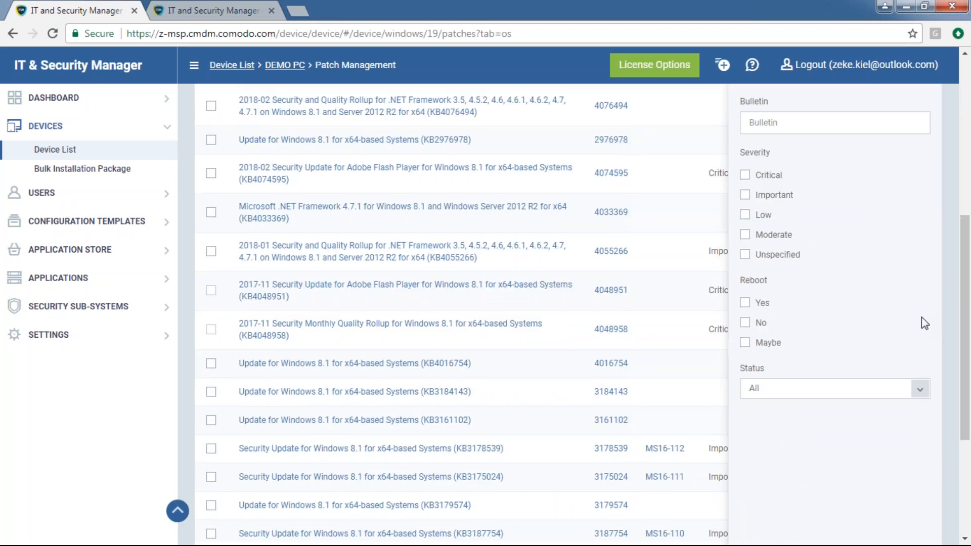
pyautogui.scroll(-2, 821, 440)
pyautogui.click(821, 451)
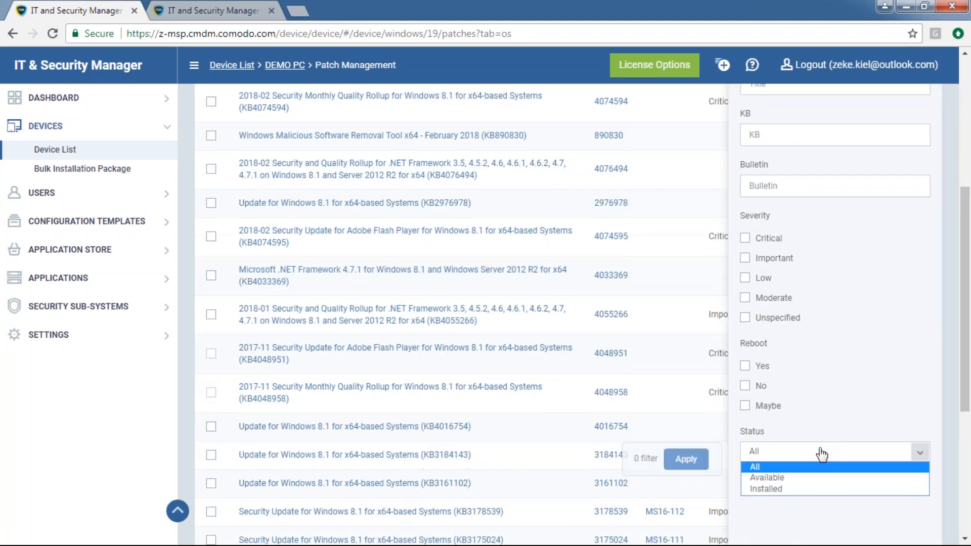
pyautogui.click(809, 480)
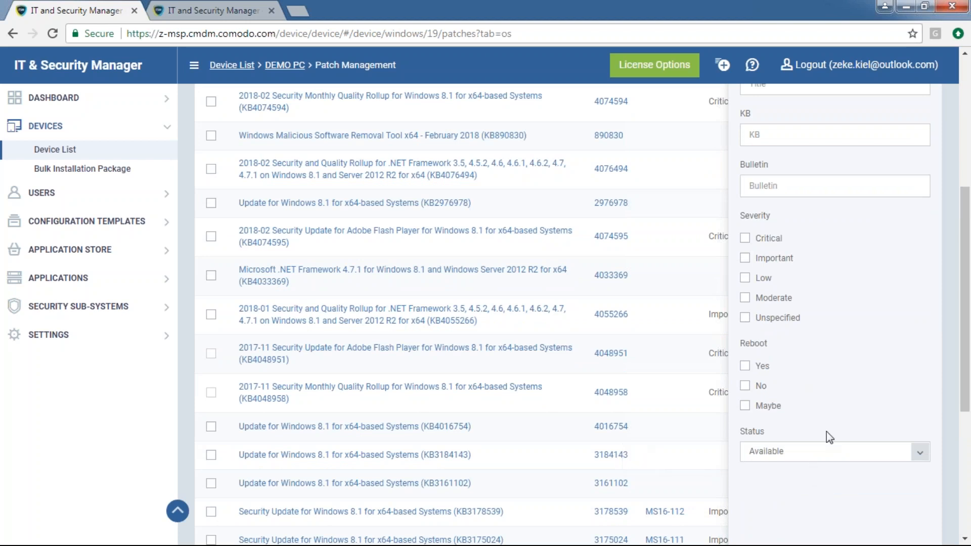
pyautogui.scroll(1, 832, 414)
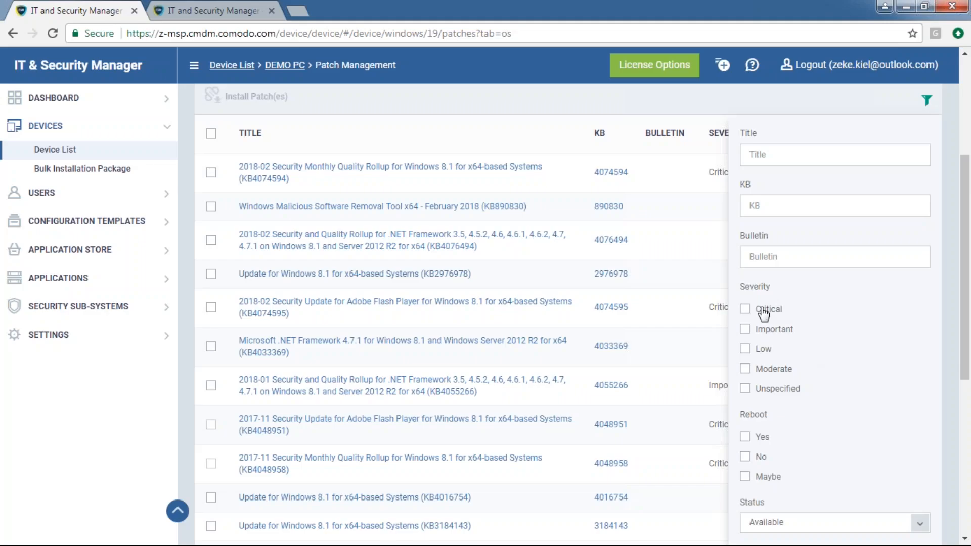
pyautogui.click(762, 311)
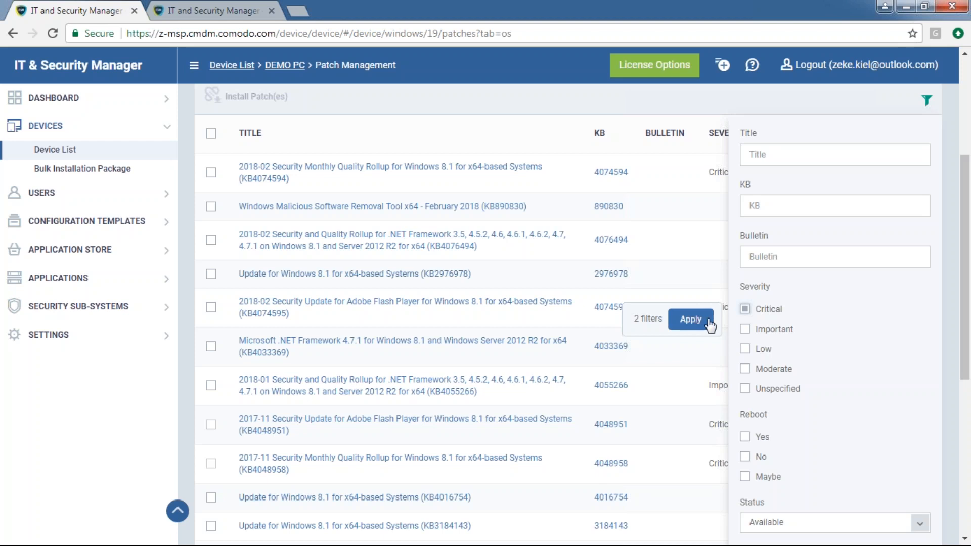
pyautogui.scroll(-3, 695, 323)
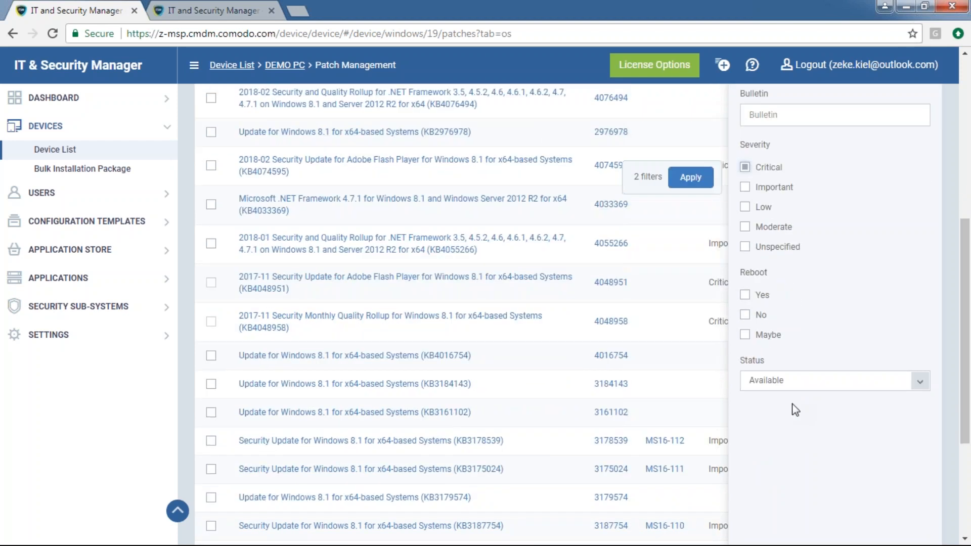
pyautogui.scroll(2, 790, 409)
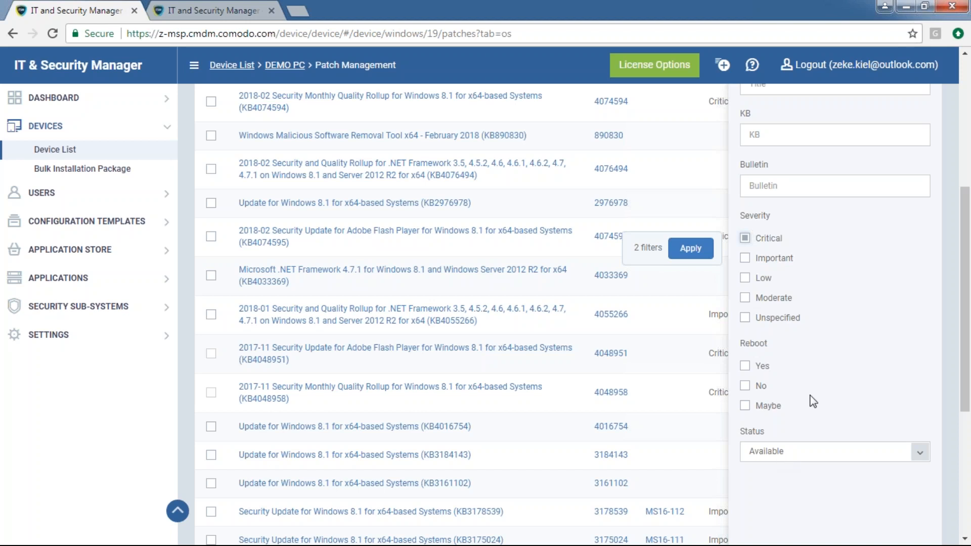
pyautogui.scroll(2, 781, 455)
pyautogui.click(699, 324)
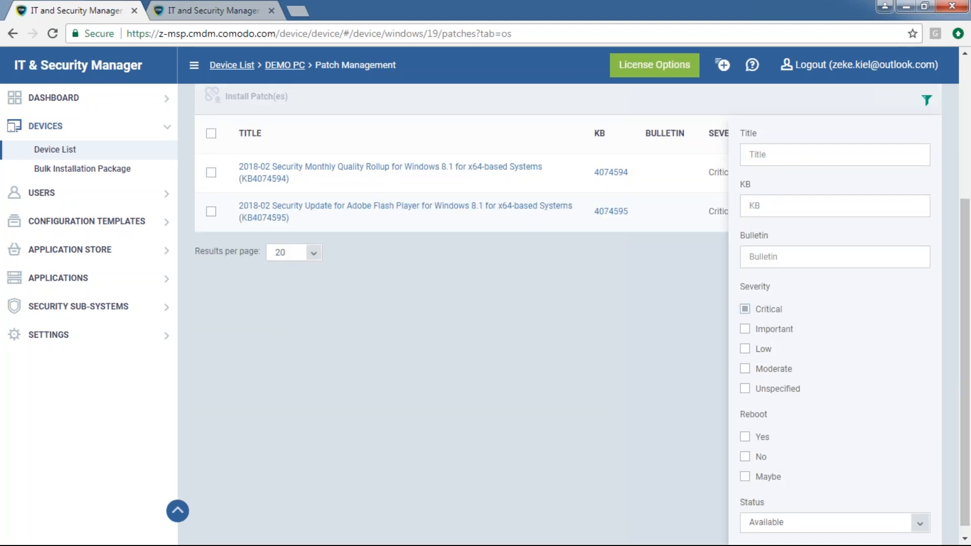
pyautogui.scroll(5, 927, 152)
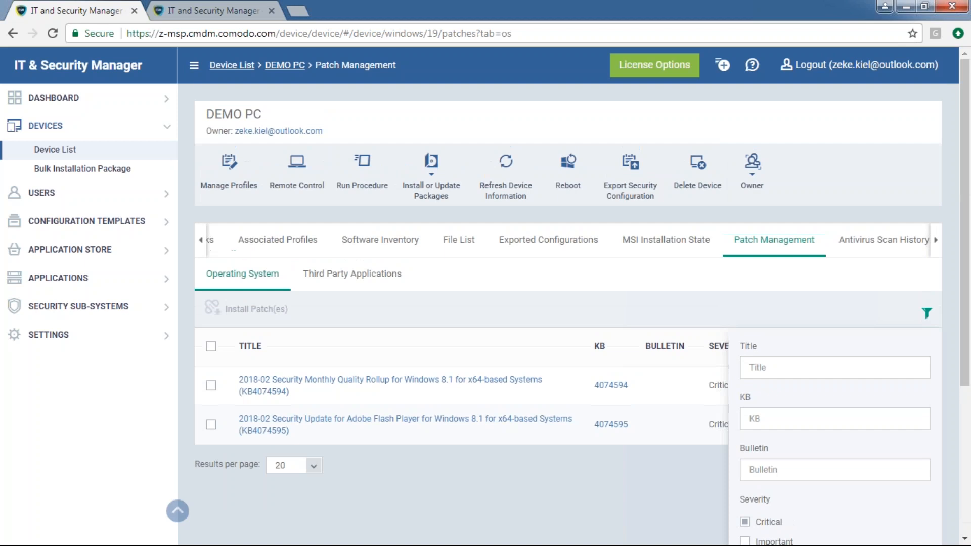
pyautogui.click(928, 312)
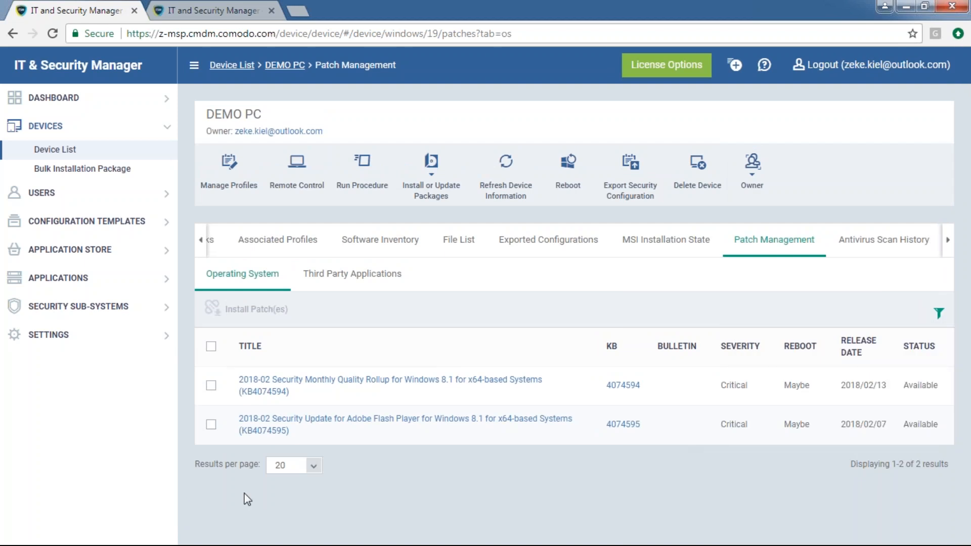
# Select both critical patches, send them for installation, and view third-party application patches
pyautogui.click(212, 347)
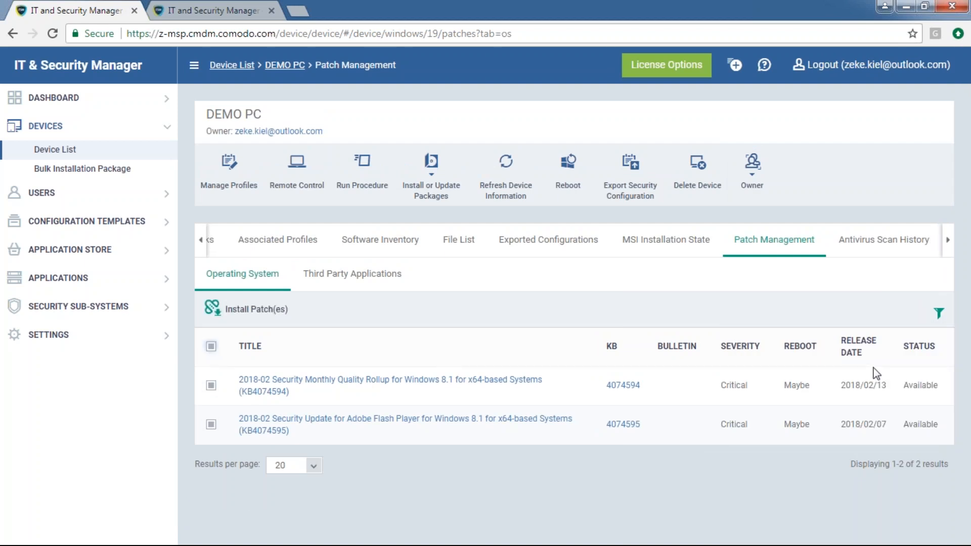
pyautogui.click(262, 316)
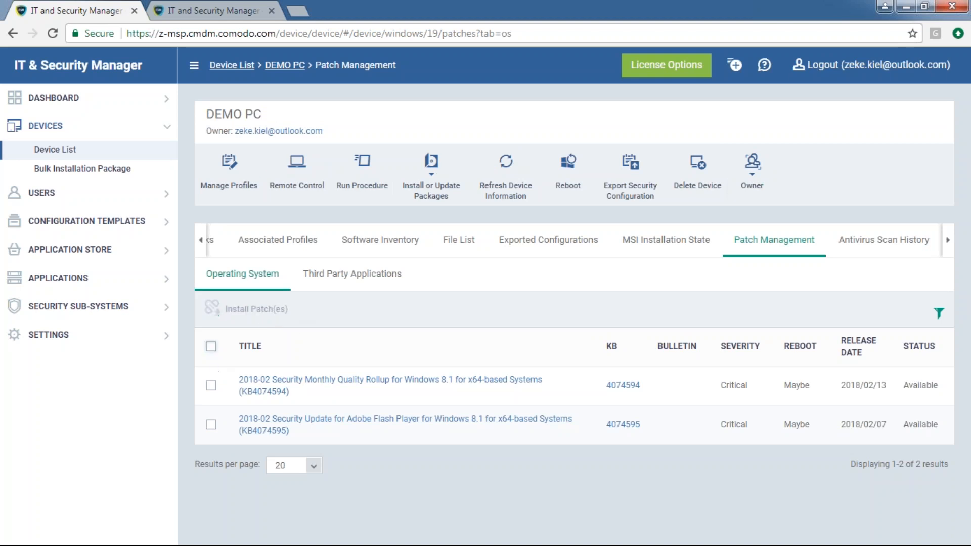
pyautogui.click(352, 274)
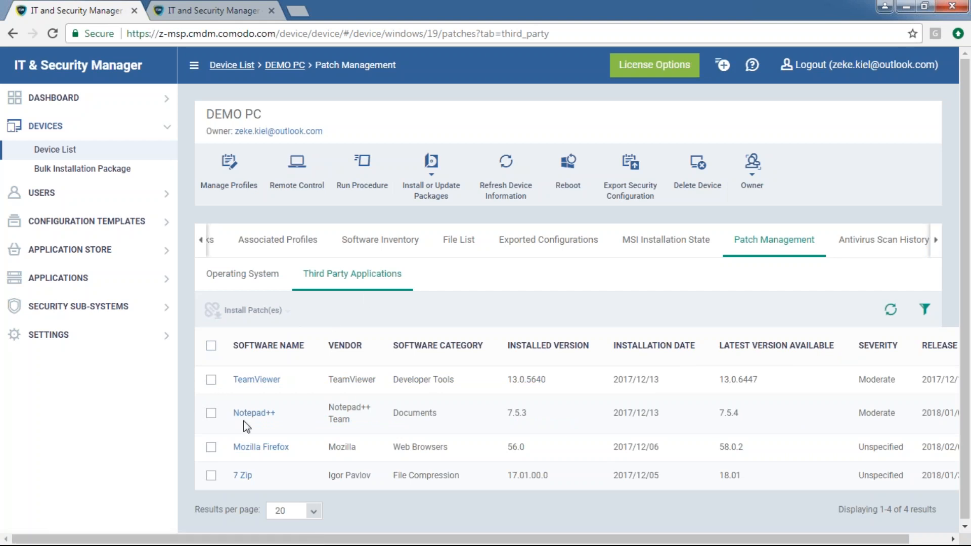
# Tick TeamViewer and check that the specific-version update offers 13.0.6447, then close without installing
pyautogui.click(211, 379)
pyautogui.click(266, 312)
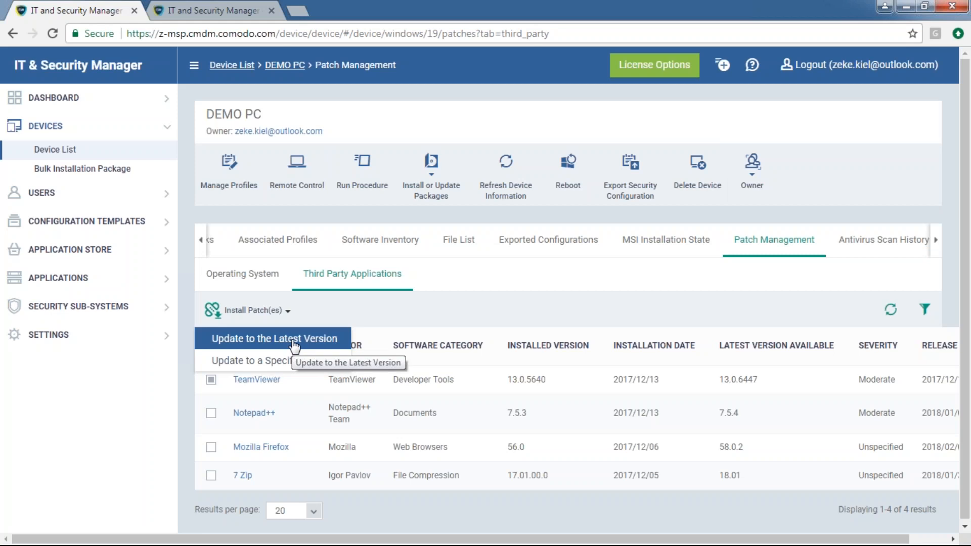
pyautogui.click(789, 383)
pyautogui.moveTo(792, 383); pyautogui.dragTo(717, 387)
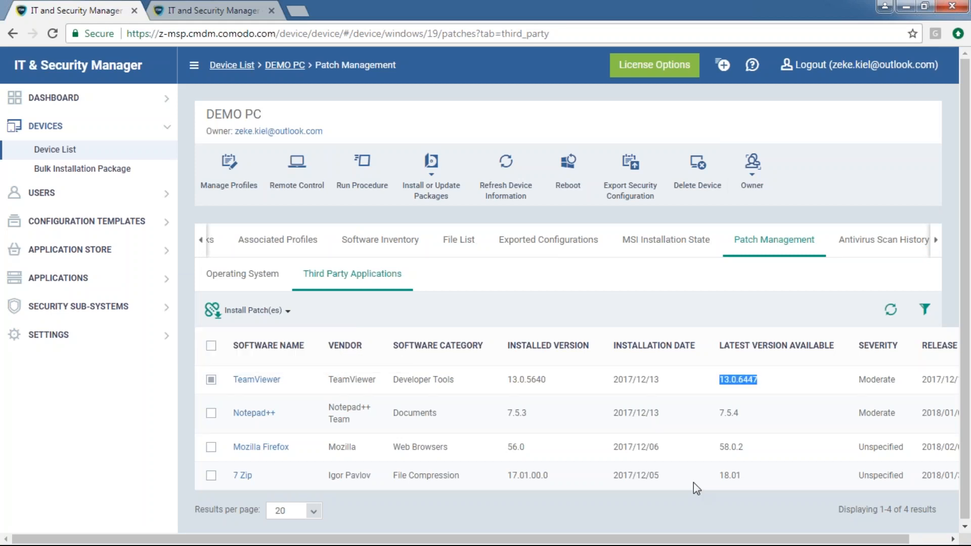
pyautogui.click(281, 310)
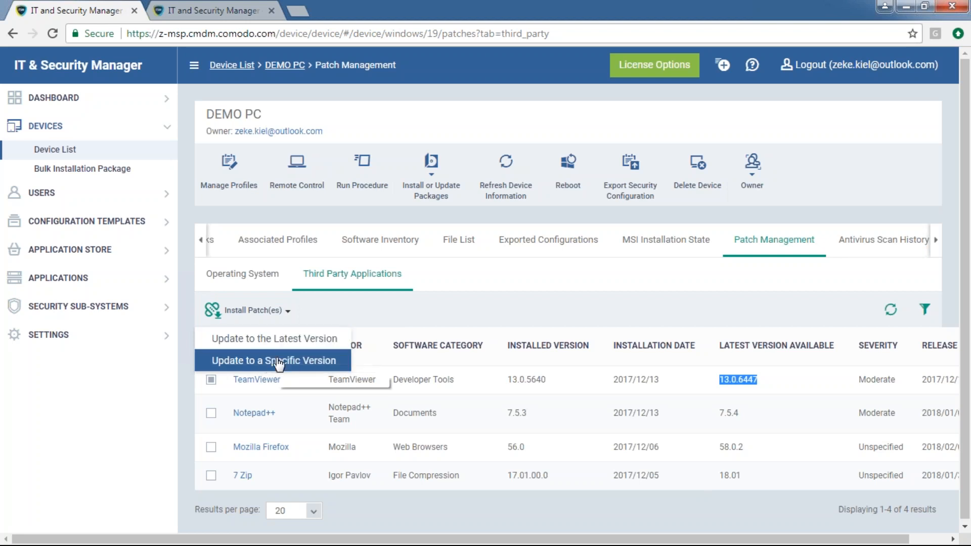
pyautogui.click(277, 362)
pyautogui.click(638, 162)
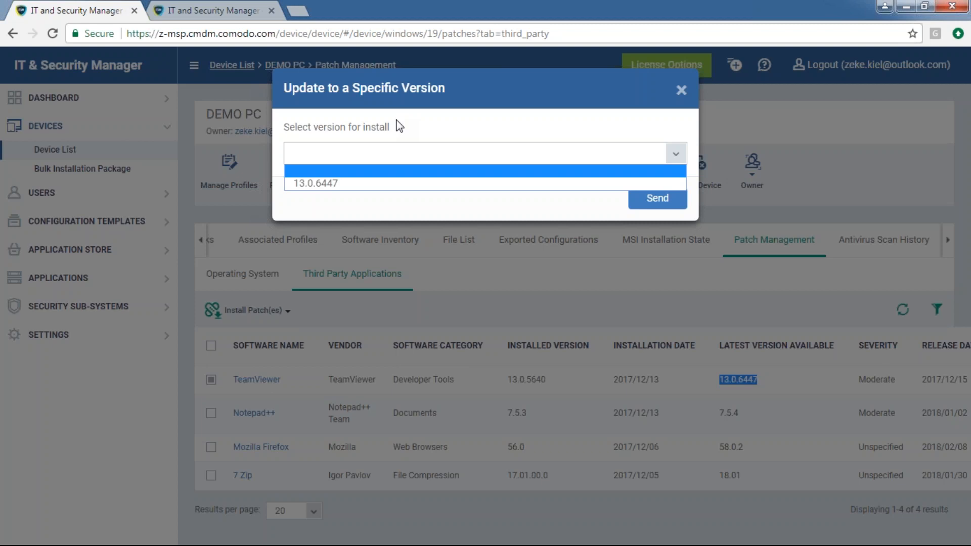
pyautogui.click(683, 91)
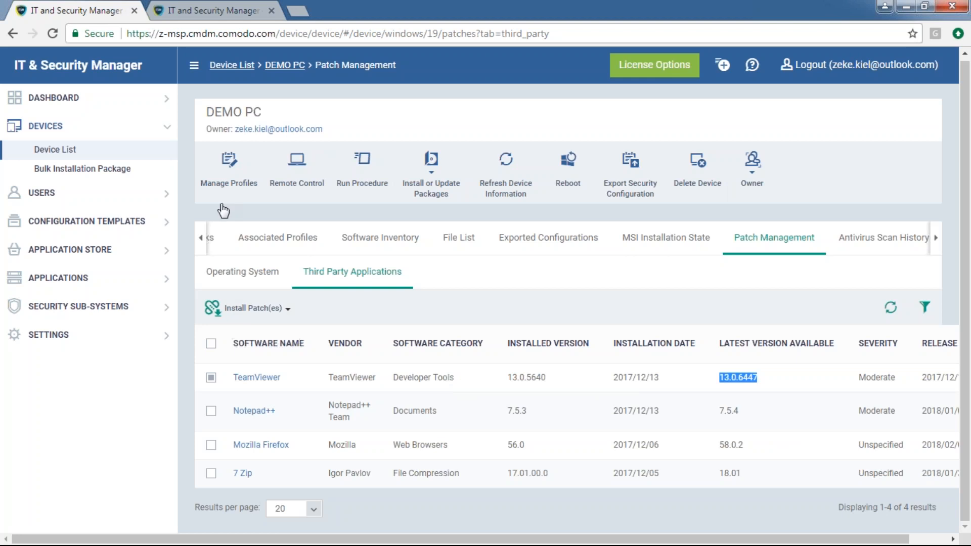
pyautogui.click(120, 233)
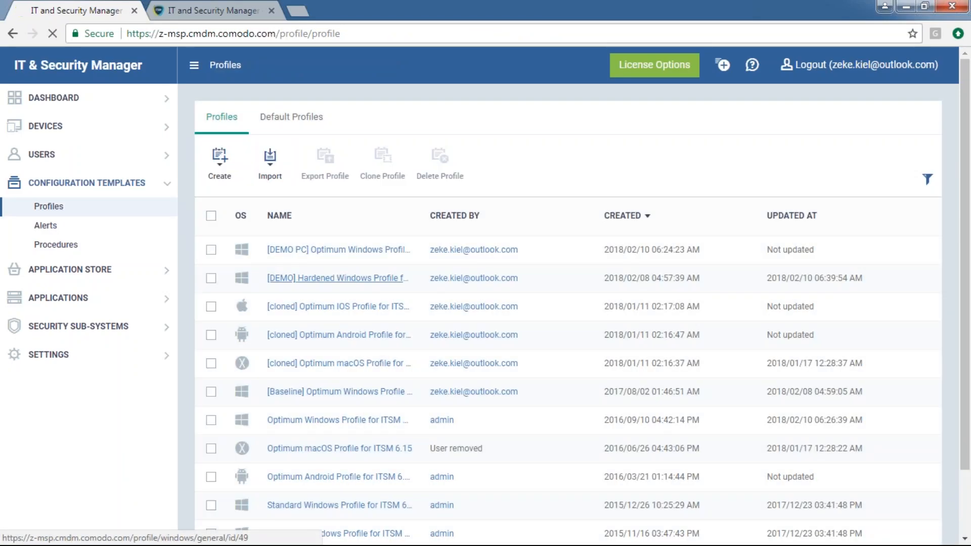
pyautogui.click(334, 278)
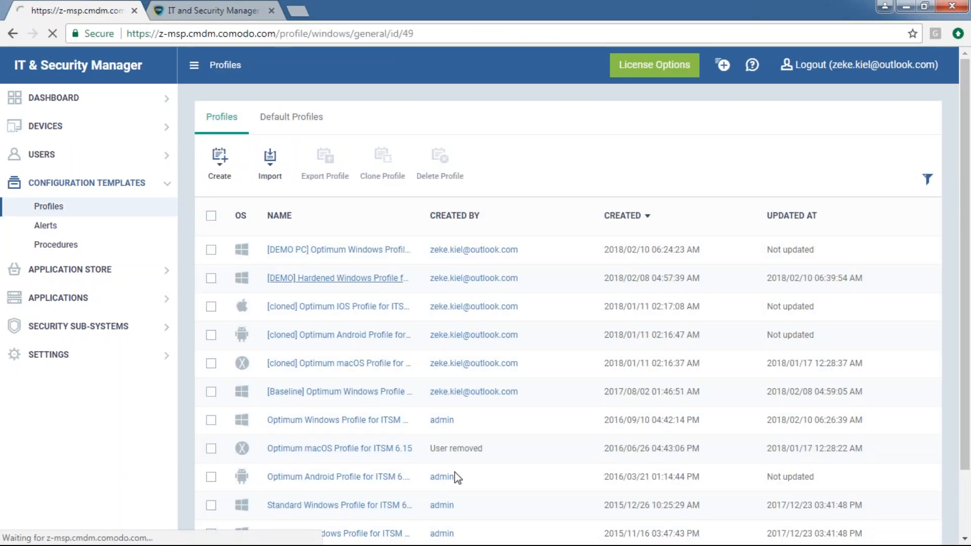
pyautogui.click(232, 164)
pyautogui.click(239, 291)
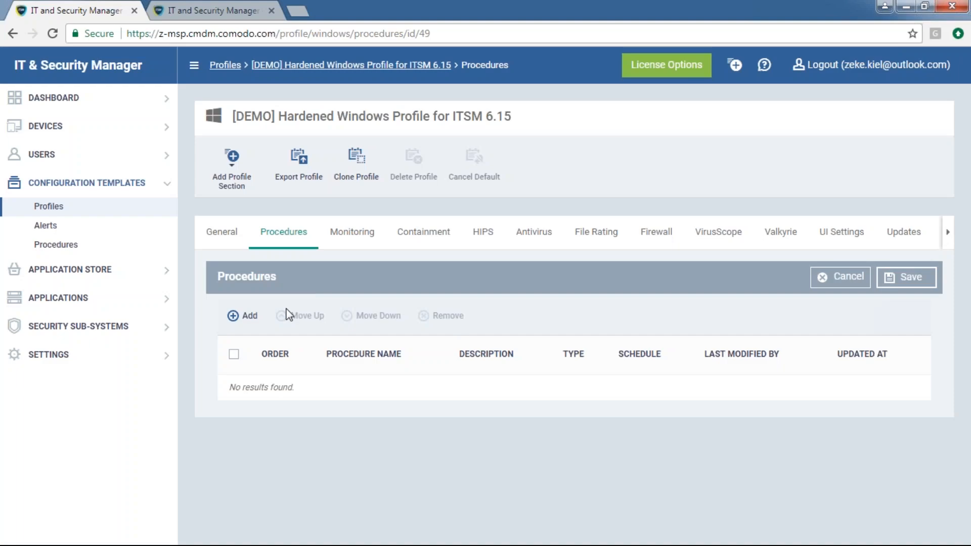
pyautogui.click(255, 319)
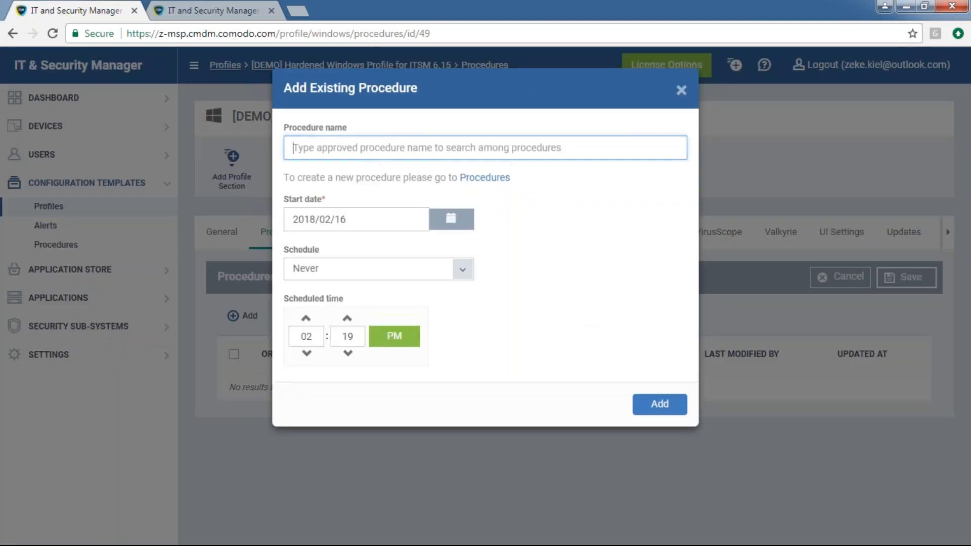
pyautogui.write('t')
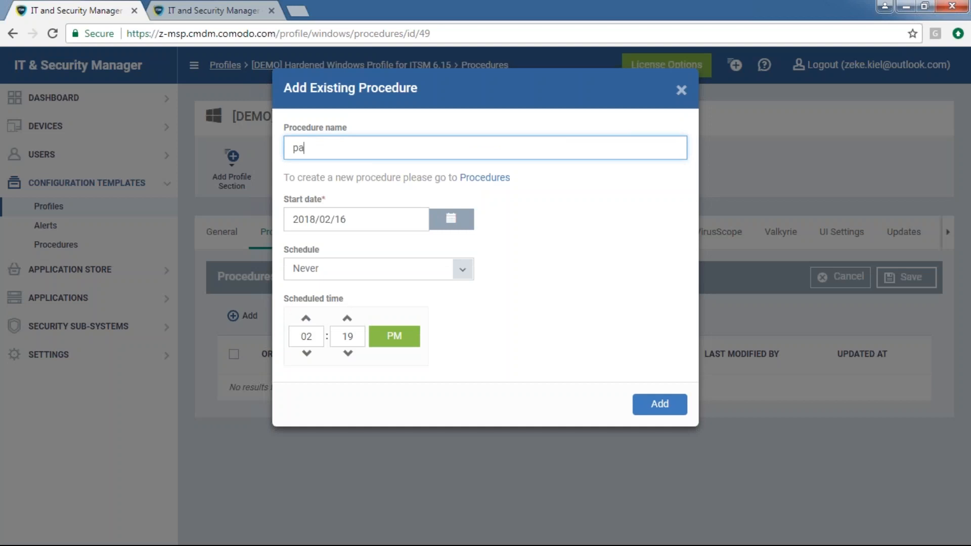
pyautogui.write('est patc')
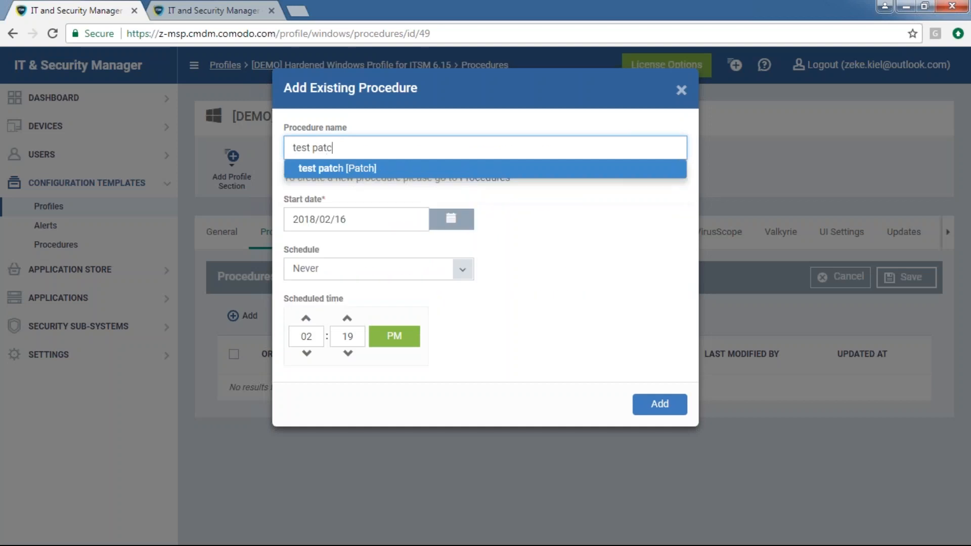
pyautogui.click(372, 170)
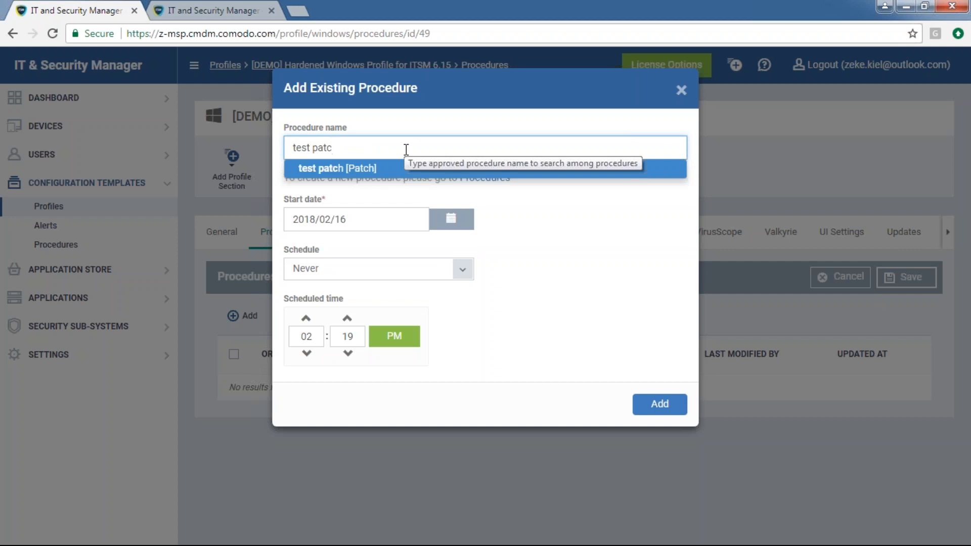
pyautogui.press('BackSpace')
pyautogui.press('BackSpace')
pyautogui.press('BackSpace')
pyautogui.press('BackSpace')
pyautogui.write('3r')
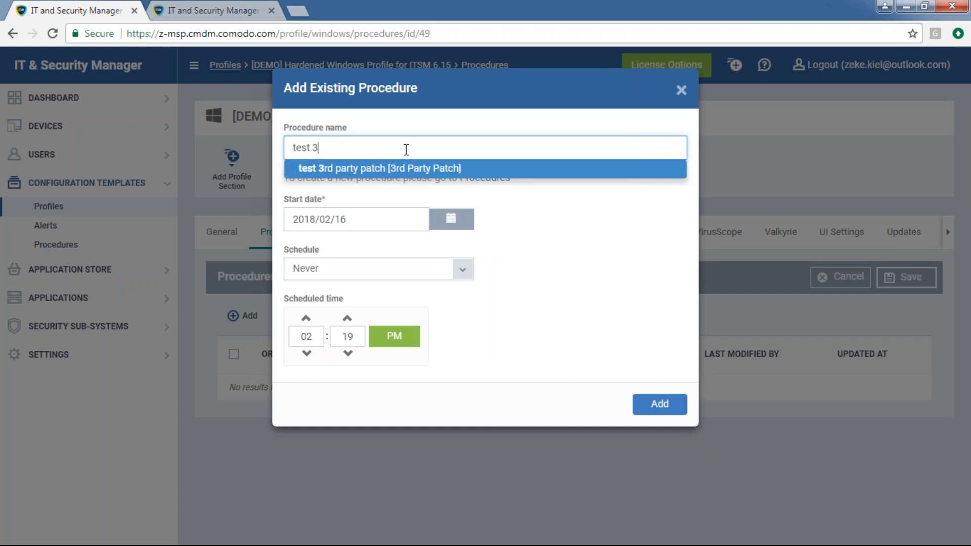
pyautogui.click(419, 167)
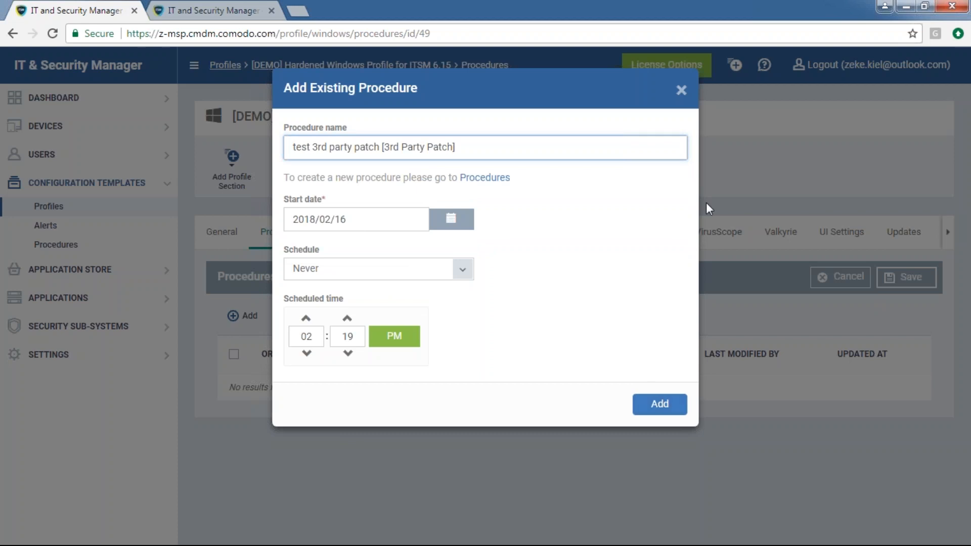
pyautogui.click(681, 90)
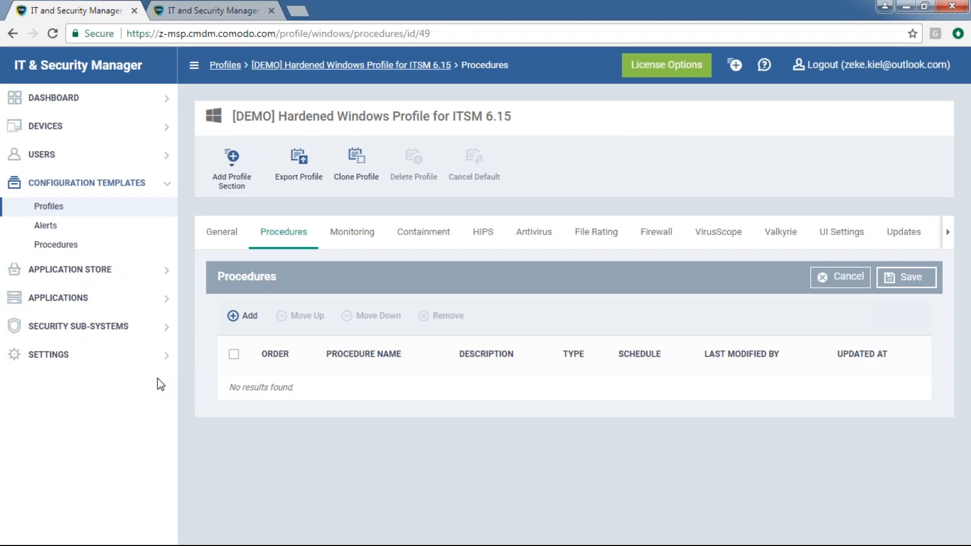
pyautogui.click(53, 299)
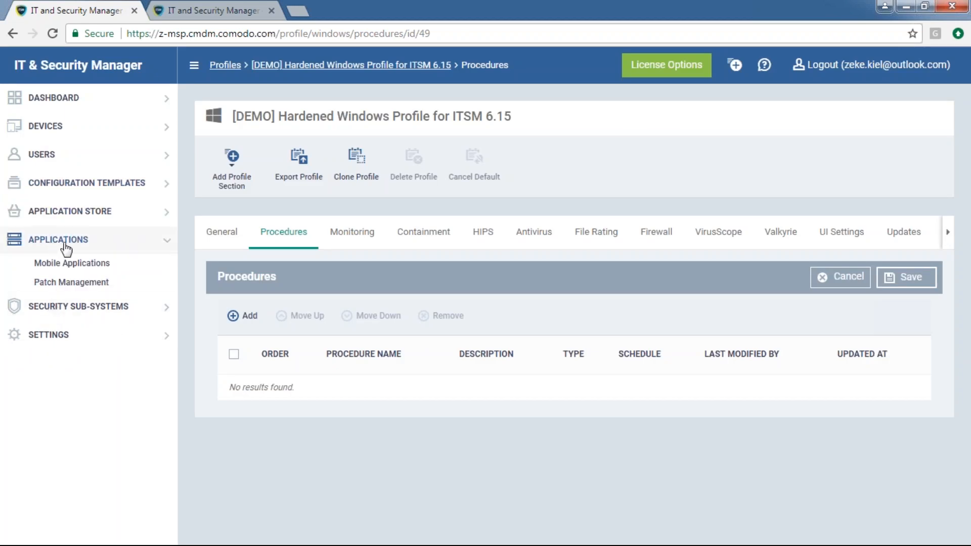
# Open the Patch Management list and inspect the Malicious Software Removal Tool patch's counts
pyautogui.click(77, 283)
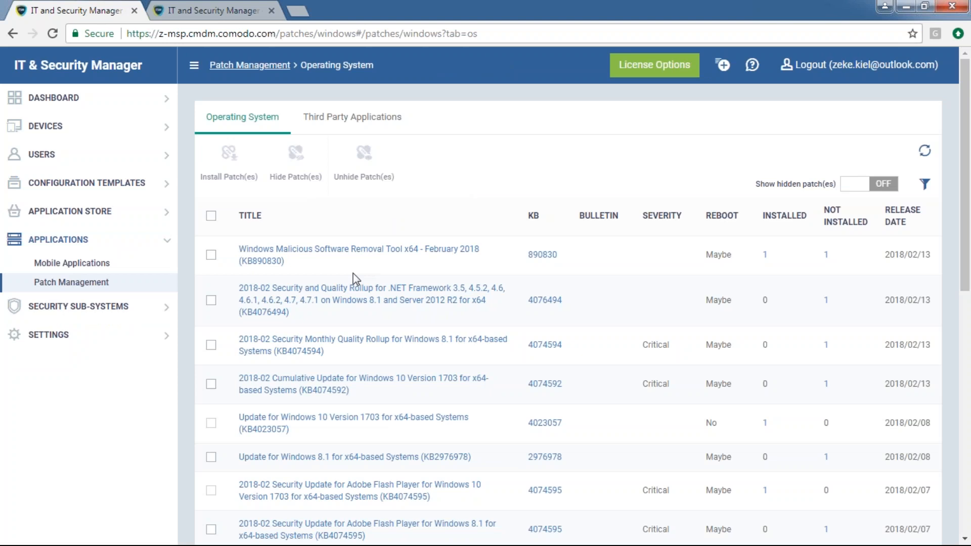
pyautogui.moveTo(305, 266); pyautogui.dragTo(238, 248)
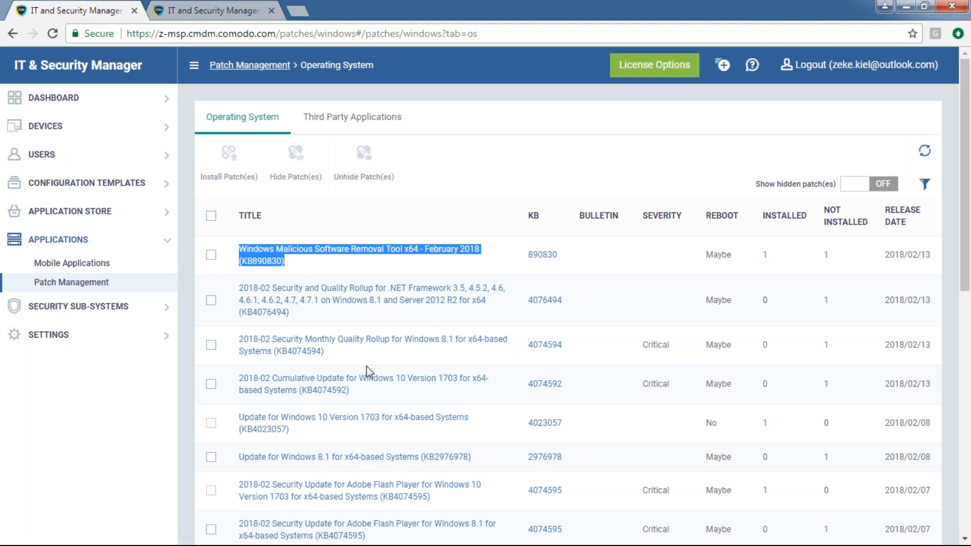
pyautogui.moveTo(837, 268); pyautogui.dragTo(339, 250)
pyautogui.click(854, 260)
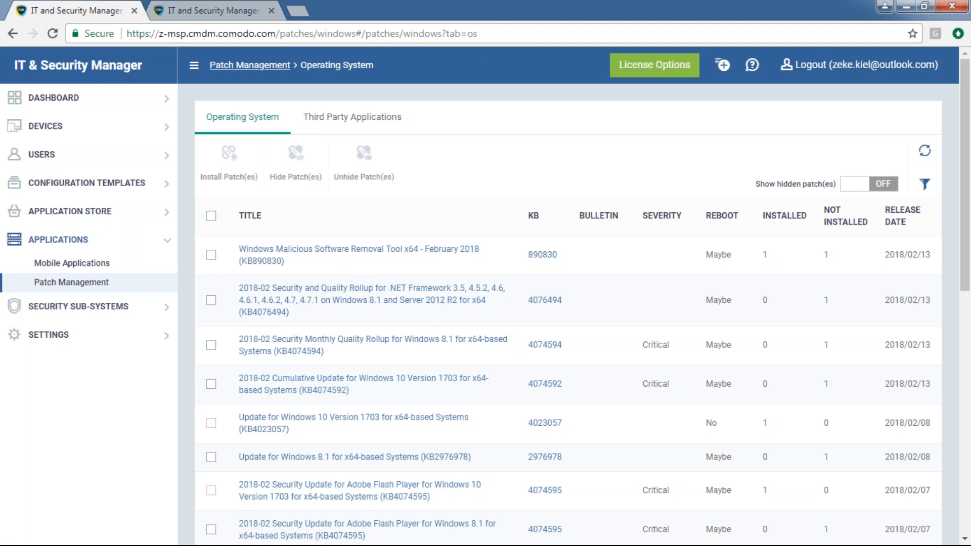
pyautogui.moveTo(366, 262); pyautogui.dragTo(239, 248)
pyautogui.click(773, 259)
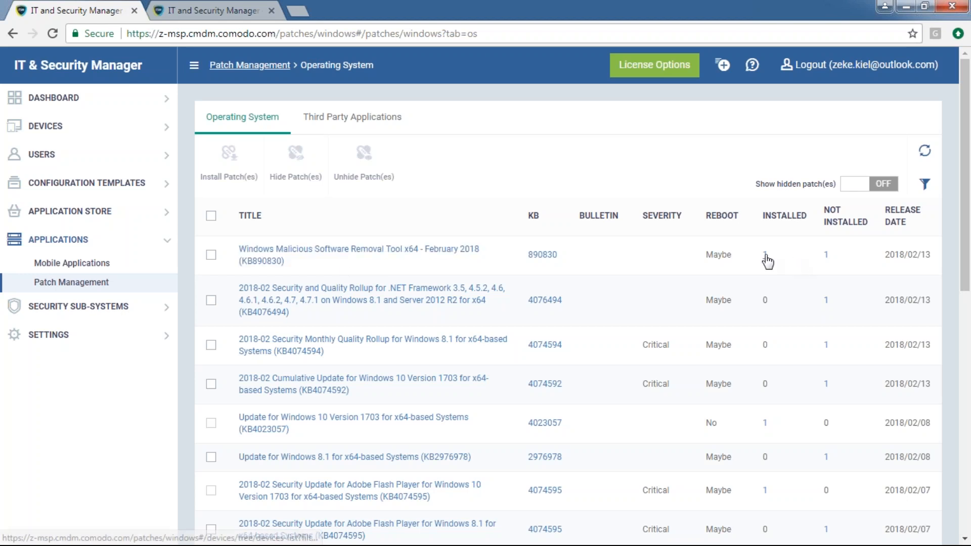
# View the devices that have the Malicious Software Removal Tool installed in a new tab
pyautogui.rightClick(764, 257)
pyautogui.click(804, 262)
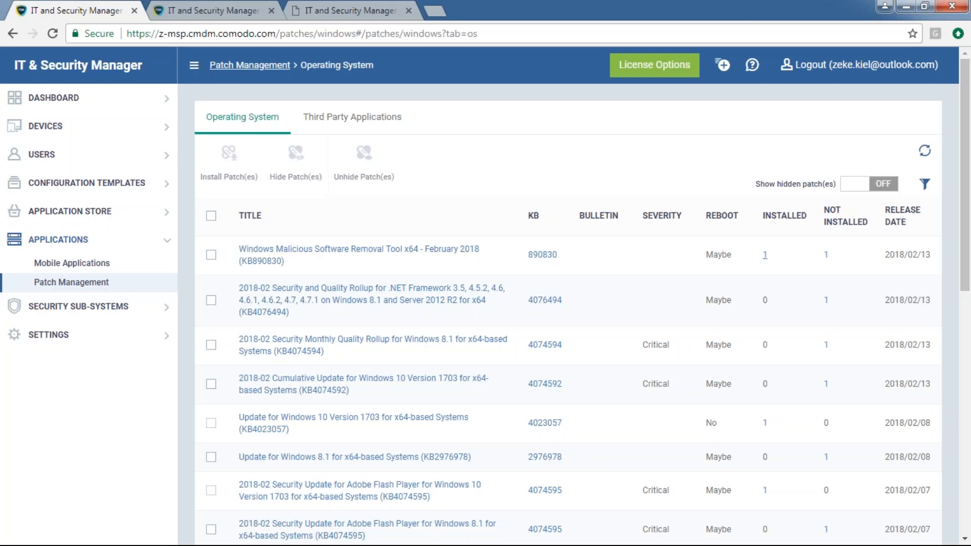
pyautogui.click(383, 8)
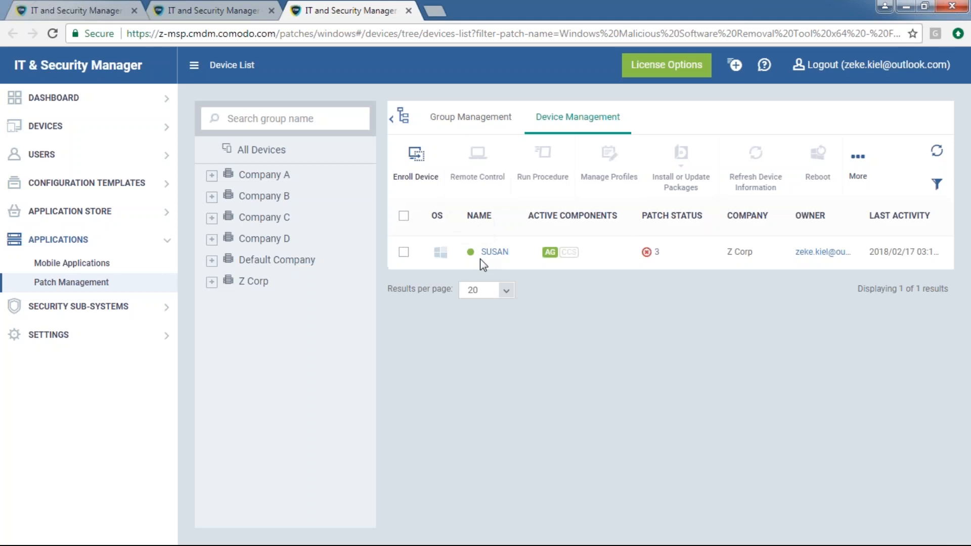
pyautogui.moveTo(517, 255); pyautogui.dragTo(470, 258)
pyautogui.click(408, 10)
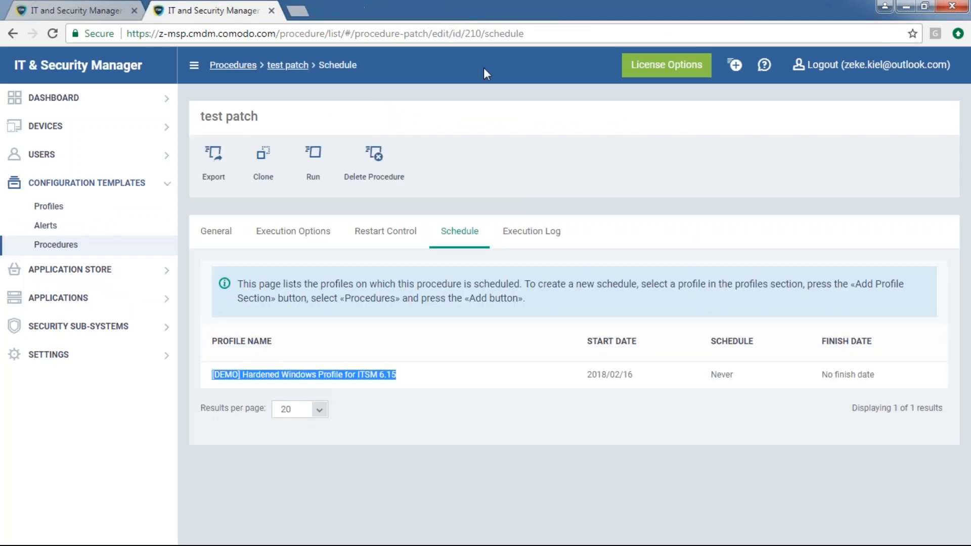
pyautogui.click(93, 7)
# View the devices missing the patch, including DEMO PC, then select the Malicious Software Removal Tool patch
pyautogui.moveTo(427, 268); pyautogui.dragTo(251, 247)
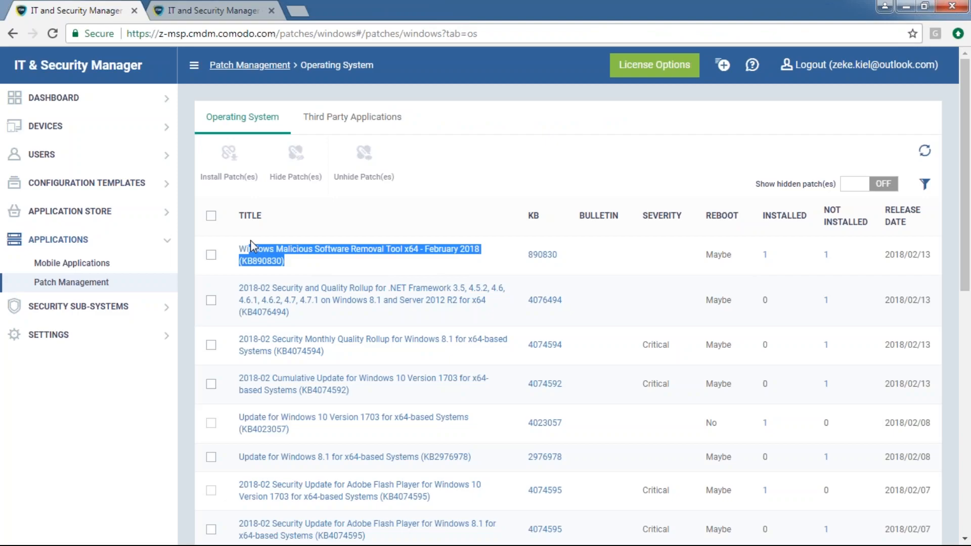
pyautogui.click(848, 263)
pyautogui.rightClick(826, 254)
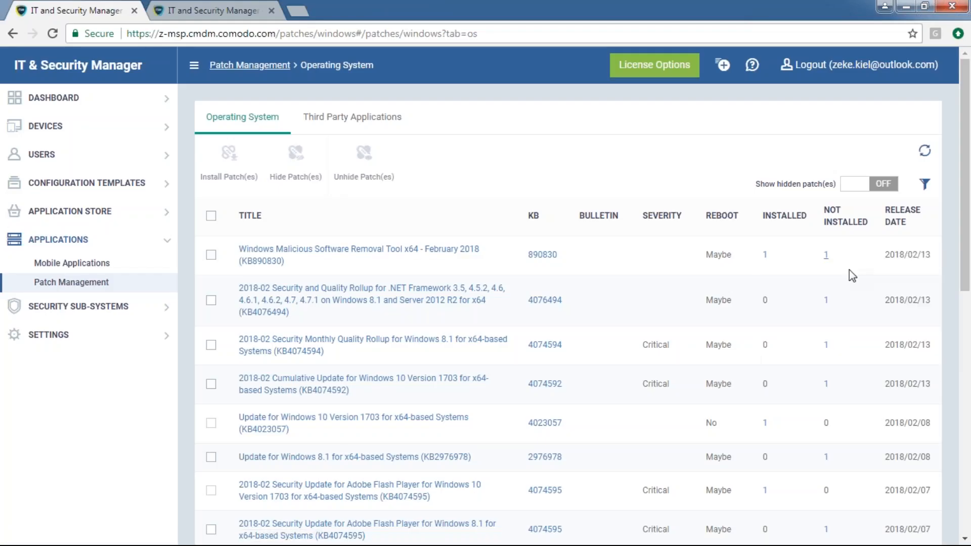
pyautogui.click(837, 265)
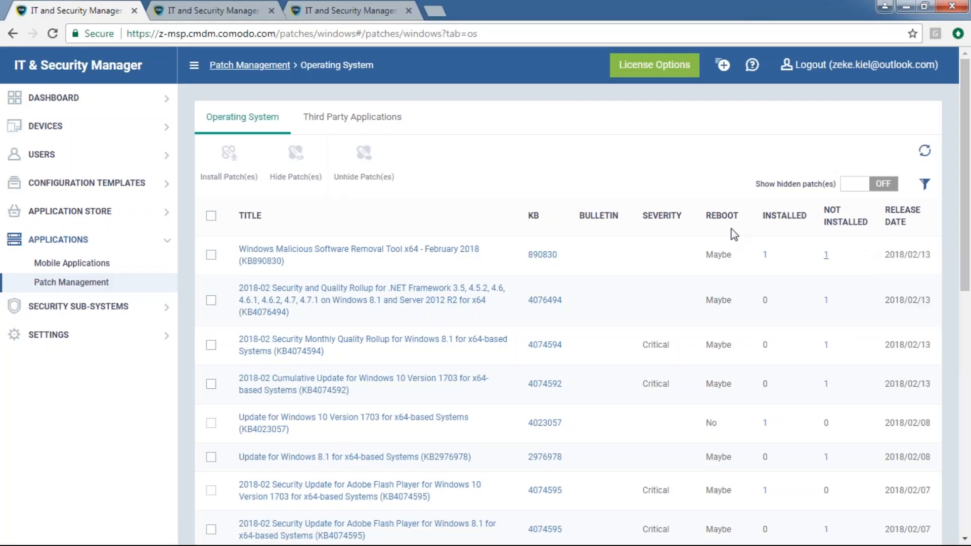
pyautogui.click(324, 7)
pyautogui.moveTo(536, 248); pyautogui.dragTo(481, 252)
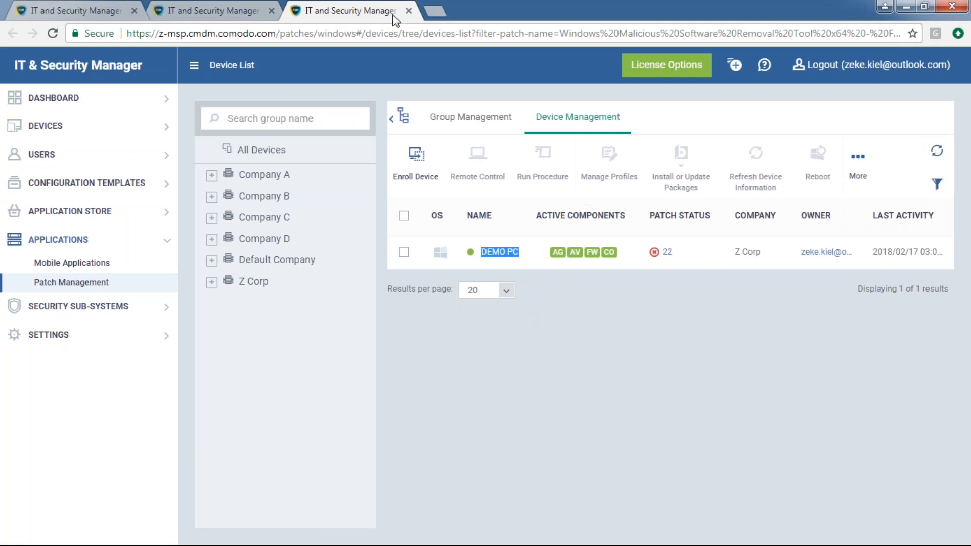
pyautogui.click(408, 10)
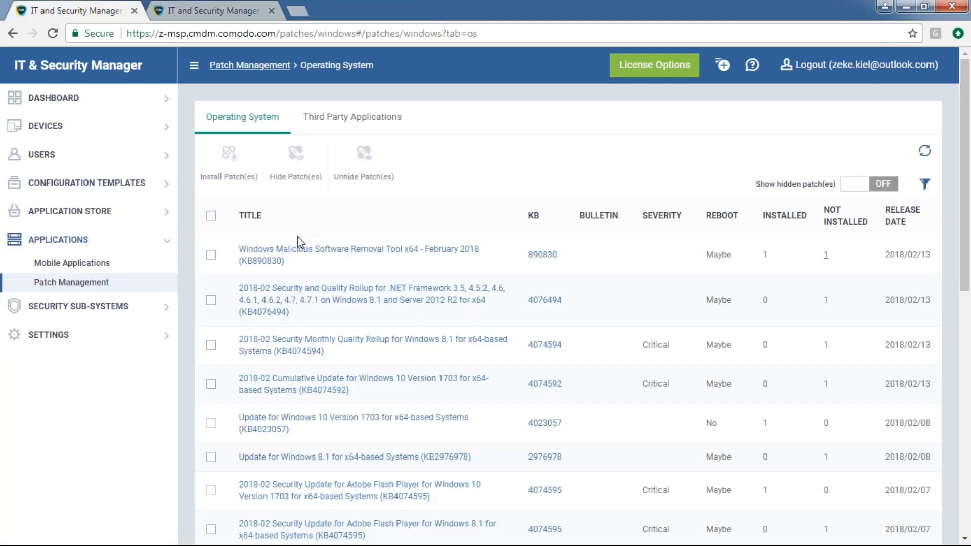
pyautogui.click(211, 254)
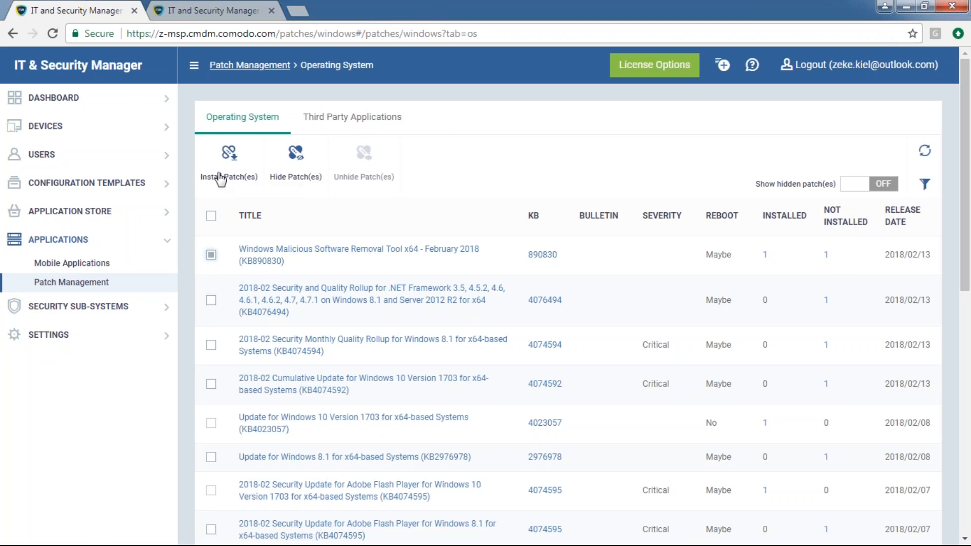
# Select all OS patches, then deselect them all, and expand Configuration Templates in the sidebar
pyautogui.moveTo(773, 257); pyautogui.dragTo(756, 256)
pyautogui.moveTo(285, 261); pyautogui.dragTo(238, 254)
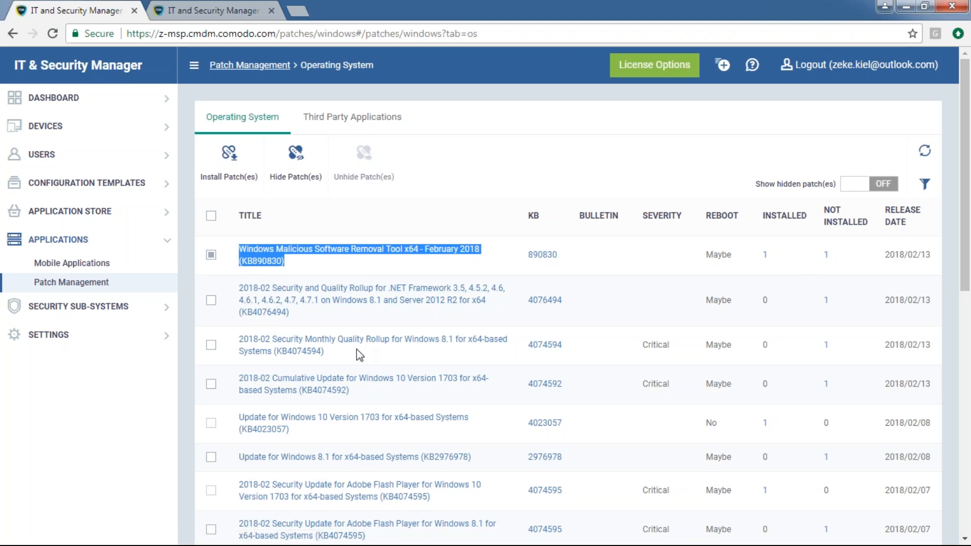
pyautogui.click(318, 310)
pyautogui.click(213, 217)
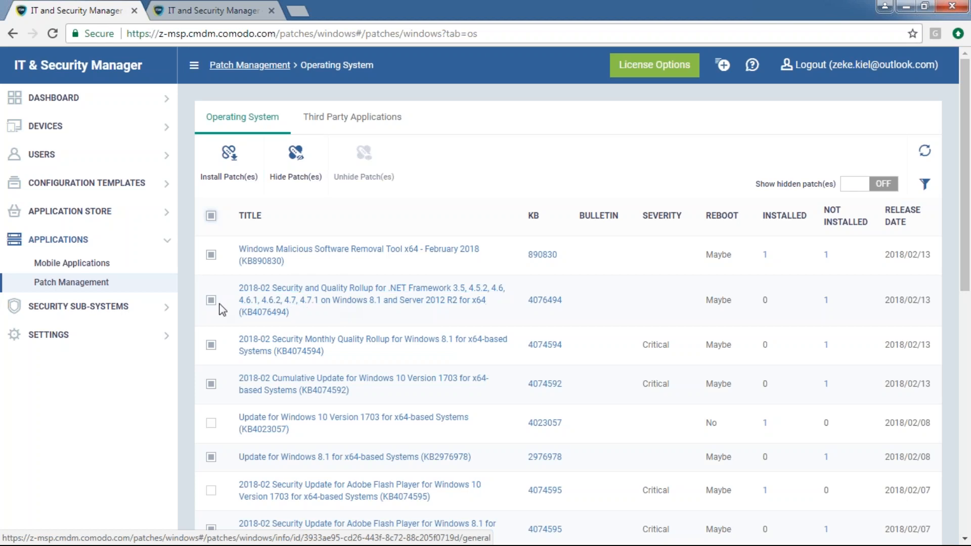
pyautogui.scroll(-10, 222, 310)
pyautogui.scroll(6, 227, 311)
pyautogui.scroll(5, 225, 305)
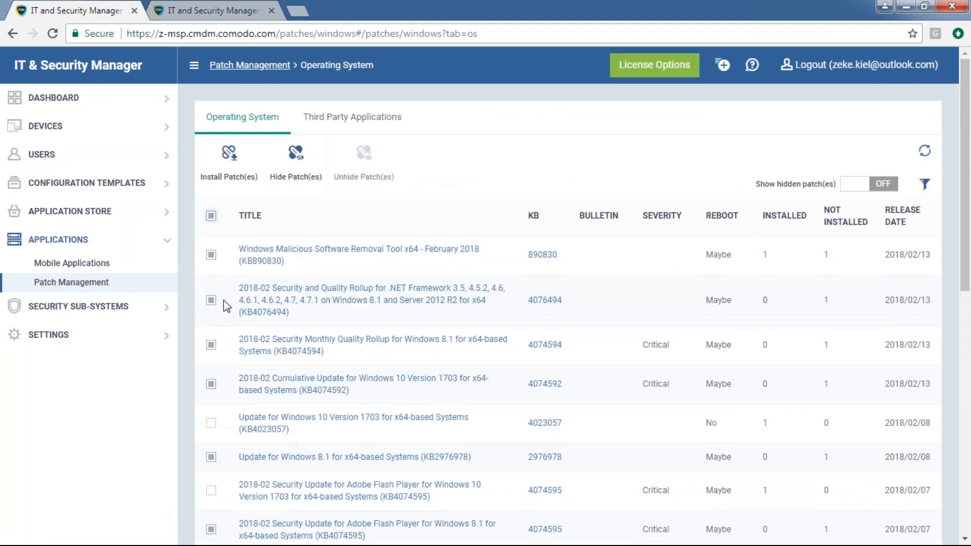
pyautogui.click(211, 215)
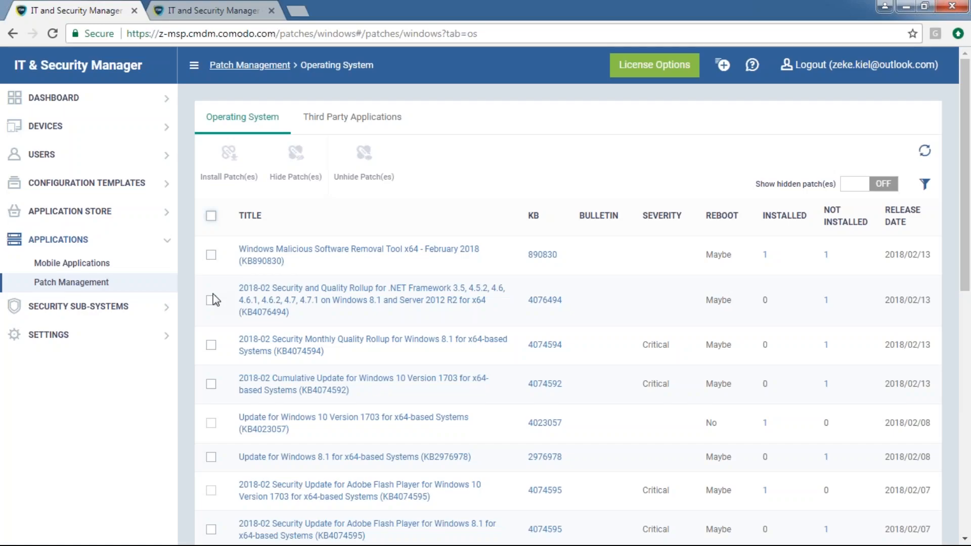
pyautogui.click(104, 185)
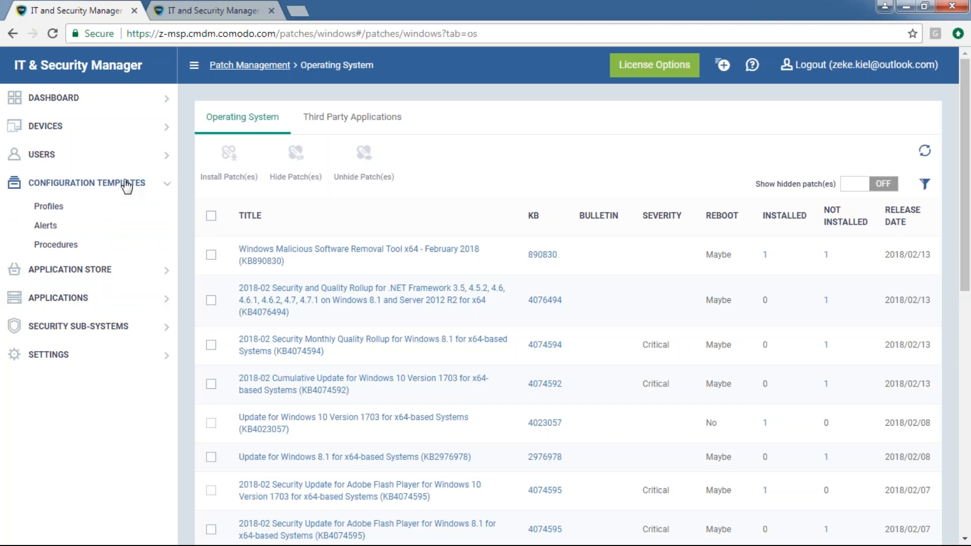